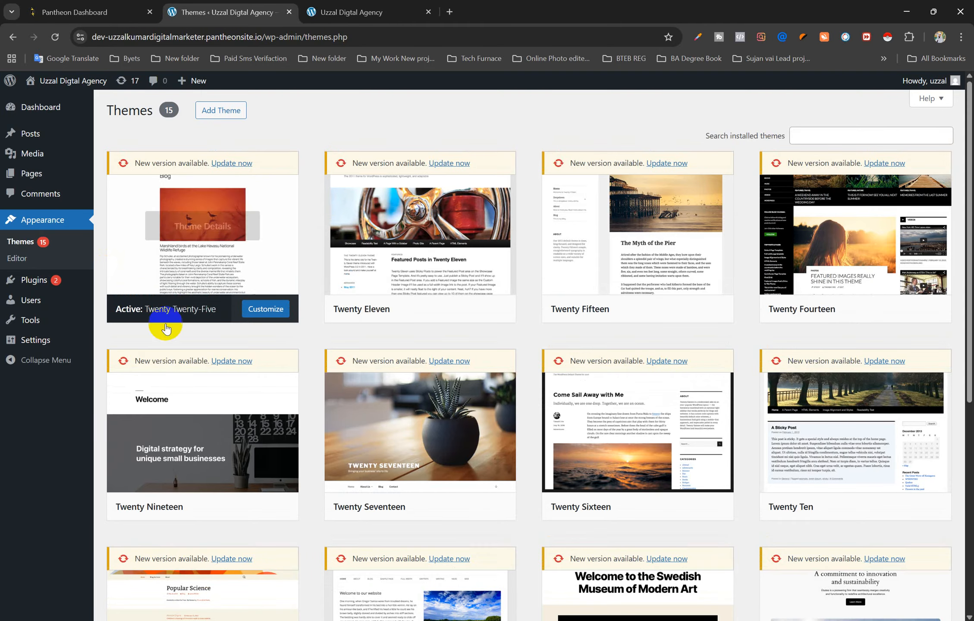
Look through the installed themes and go to the Add Themes page
scroll(505, 382, down, 8)
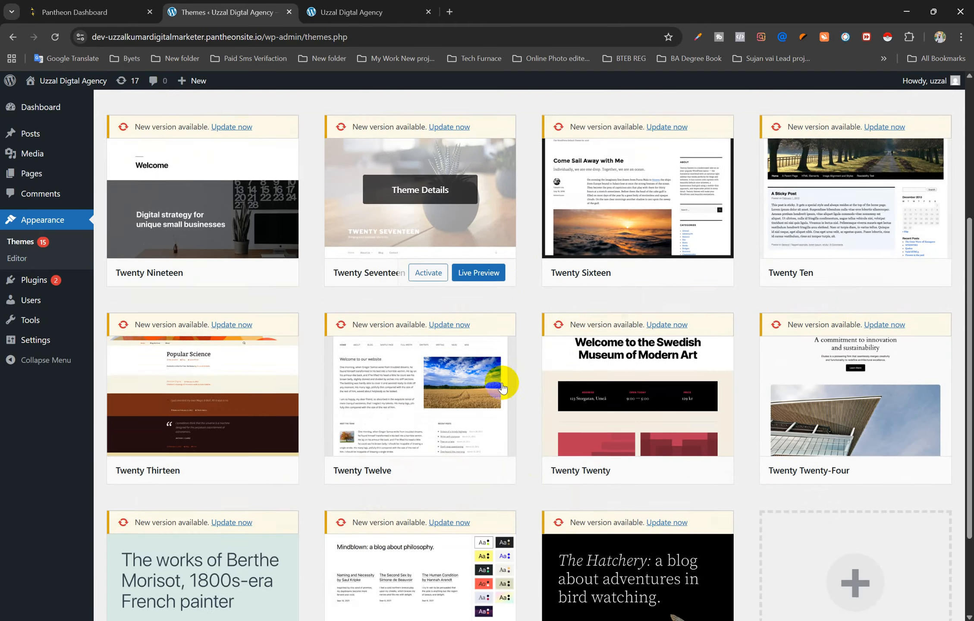
scroll(505, 382, up, 8)
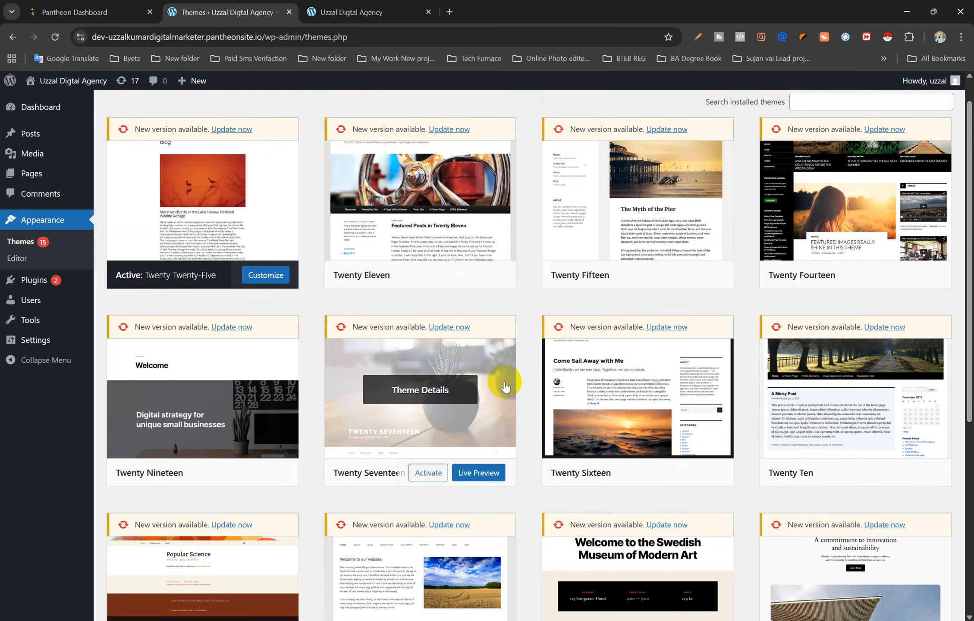
scroll(424, 271, down, 4)
scroll(424, 270, down, 3)
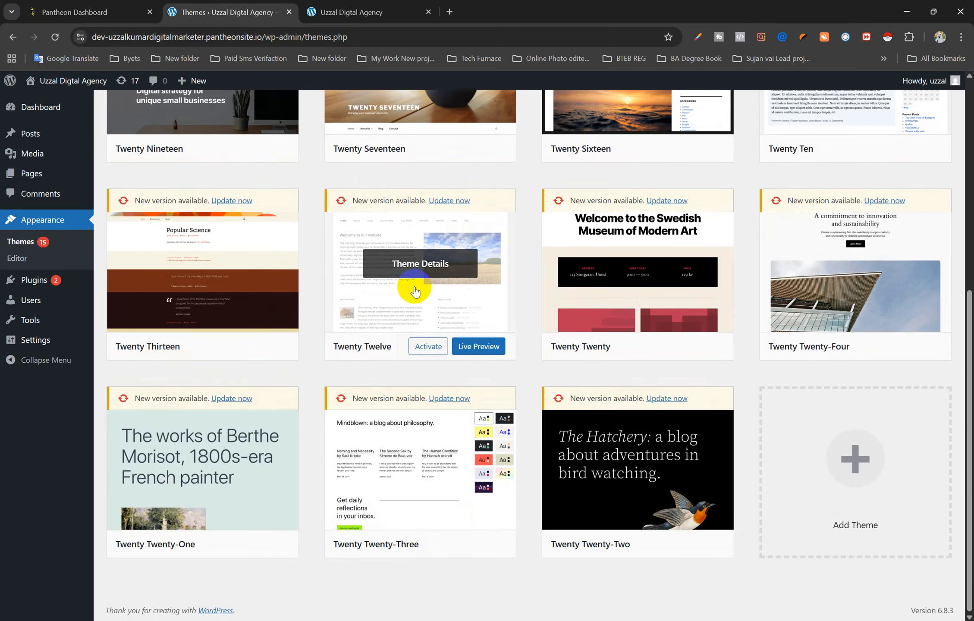
scroll(413, 289, up, 8)
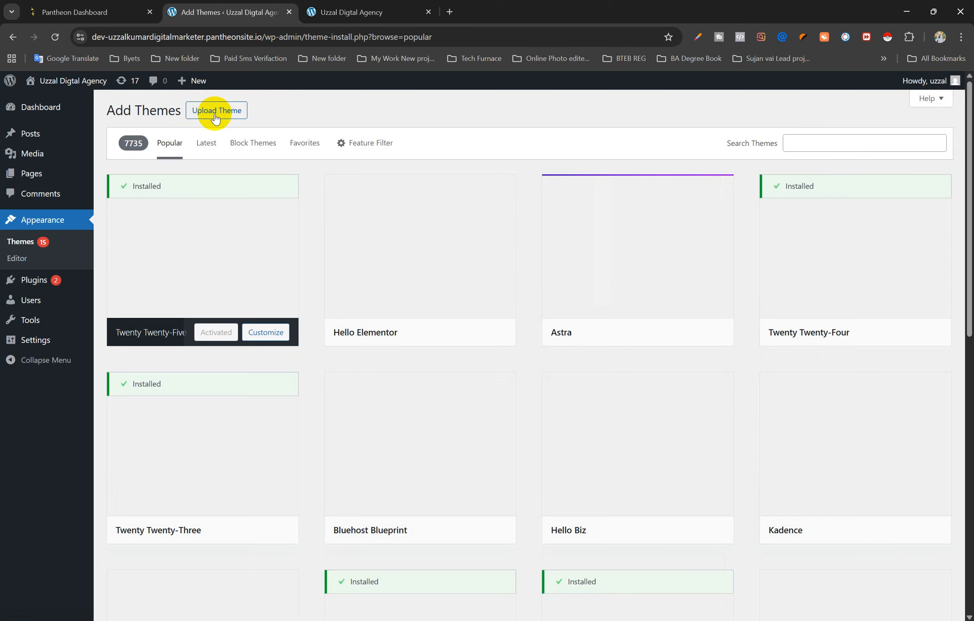
Browse the popular themes available for installation as far as Futurio Storefront
right_click(226, 148)
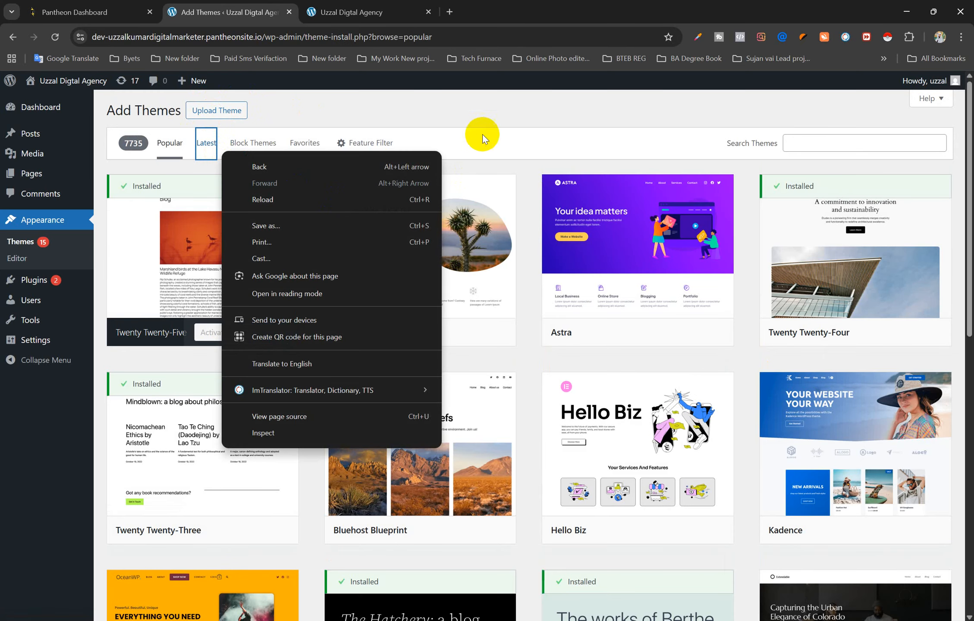
click(469, 111)
scroll(483, 355, down, 5)
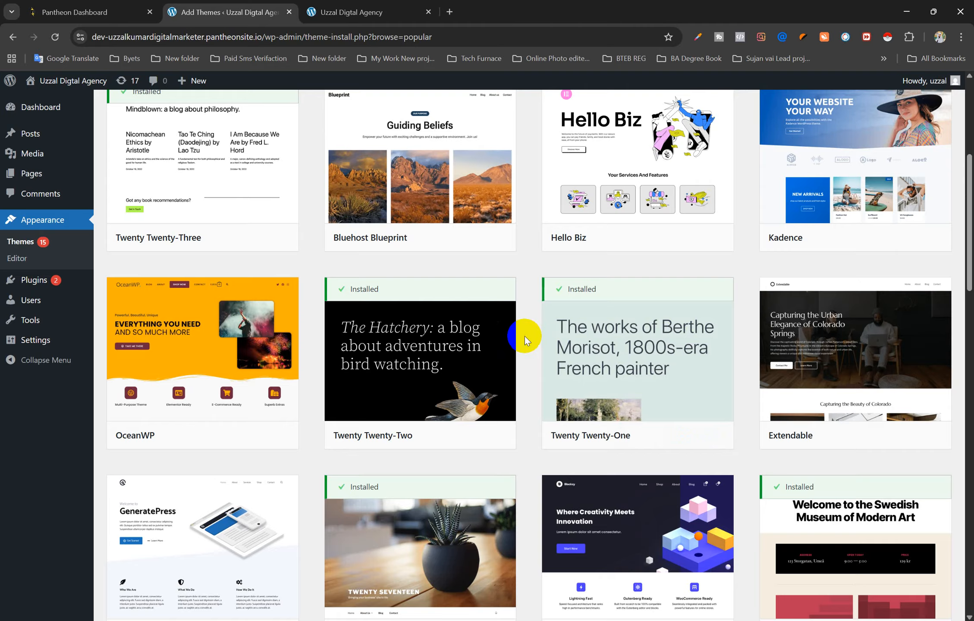
scroll(524, 337, down, 9)
scroll(524, 337, down, 5)
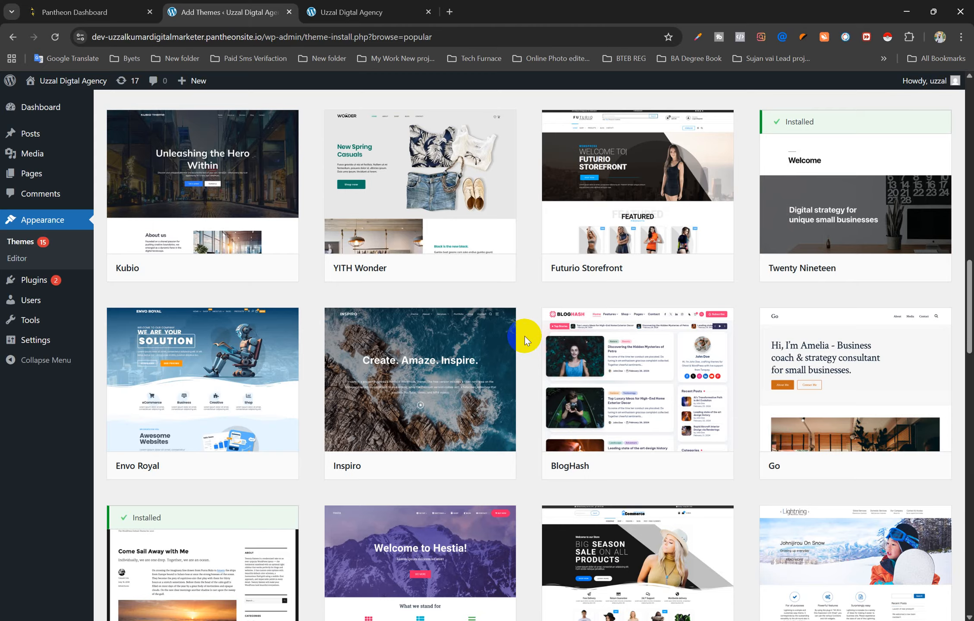
scroll(524, 334, up, 3)
scroll(592, 341, down, 1)
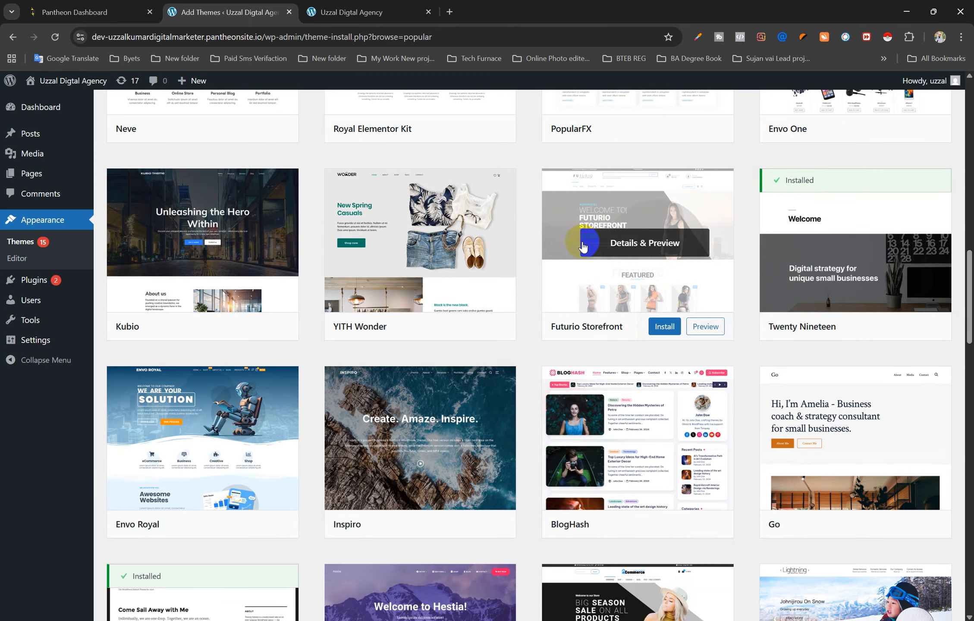
Preview the Futurio Storefront theme, look over its whole demo page and close the preview
click(707, 327)
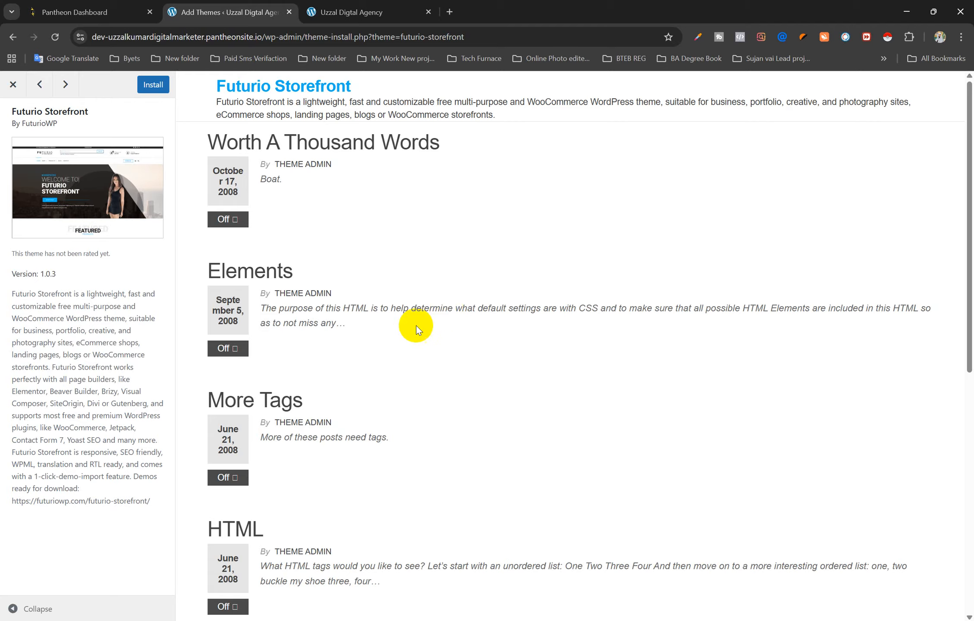
scroll(414, 306, down, 8)
scroll(415, 305, up, 8)
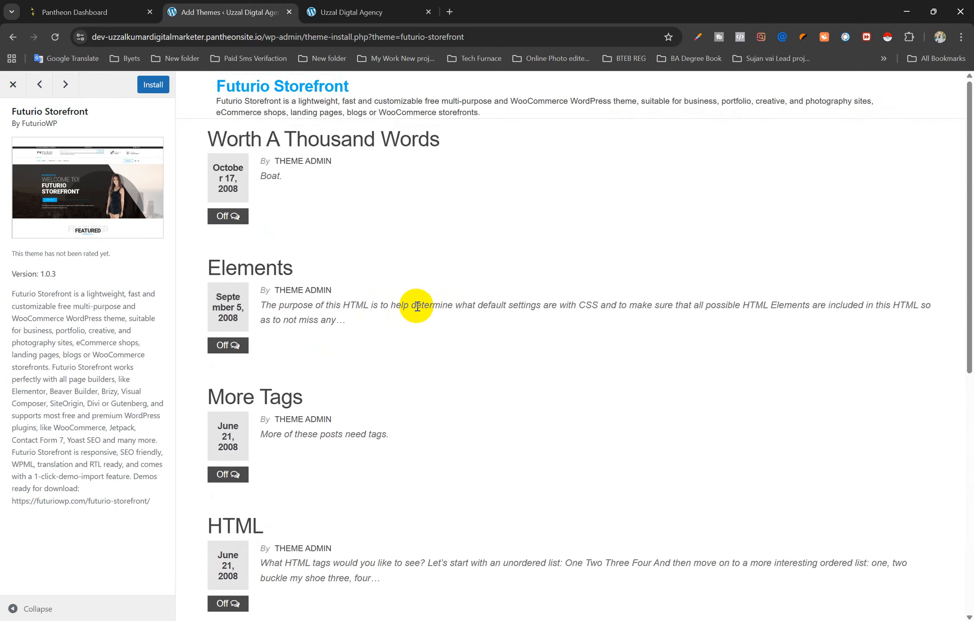
scroll(414, 305, down, 10)
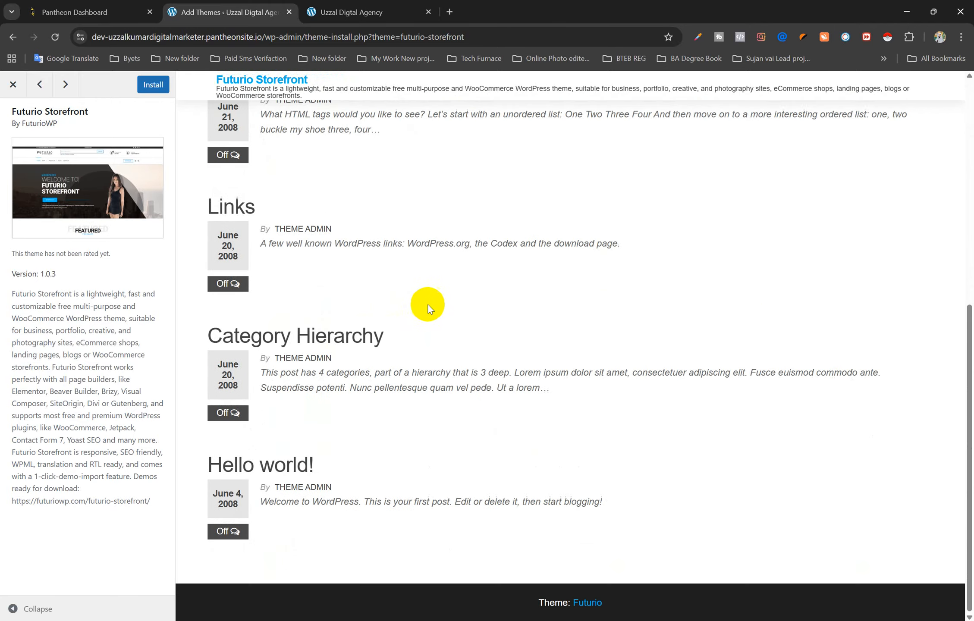
scroll(432, 304, up, 10)
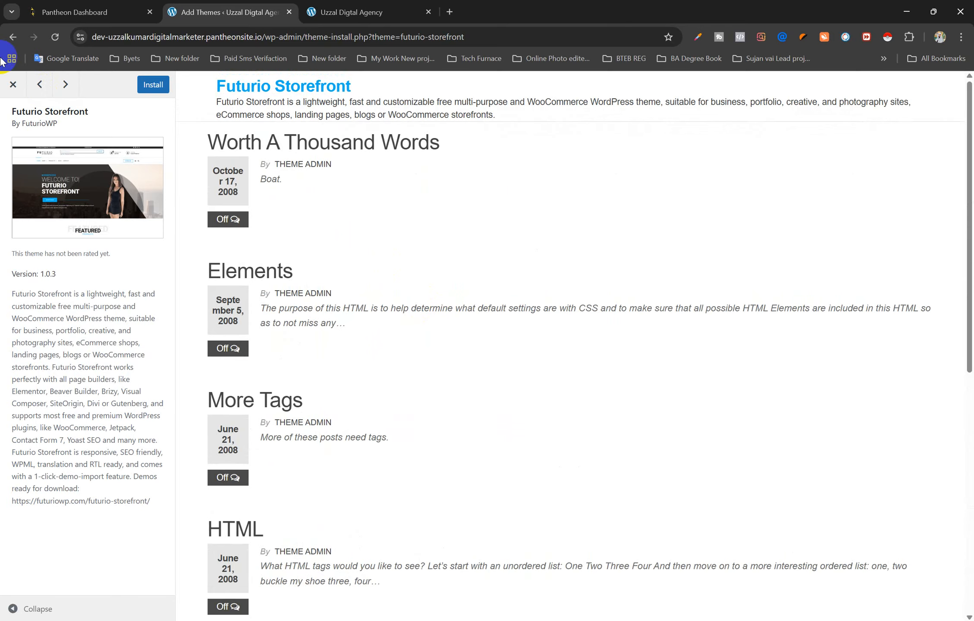
click(14, 84)
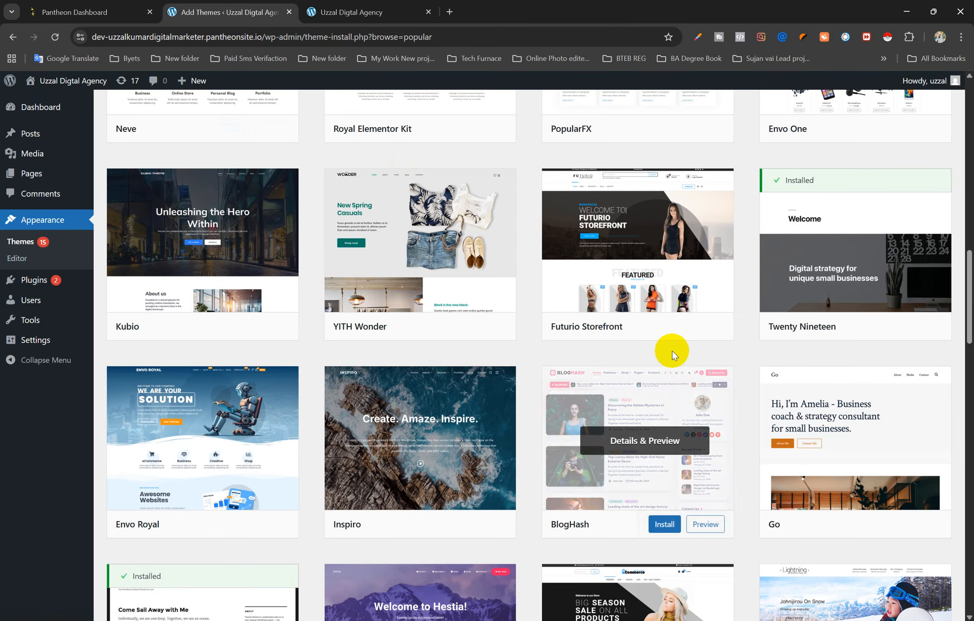
Reopen the details and preview of Futurio Storefront, check its demo posts again and return to the theme list
mouse_move(632, 271)
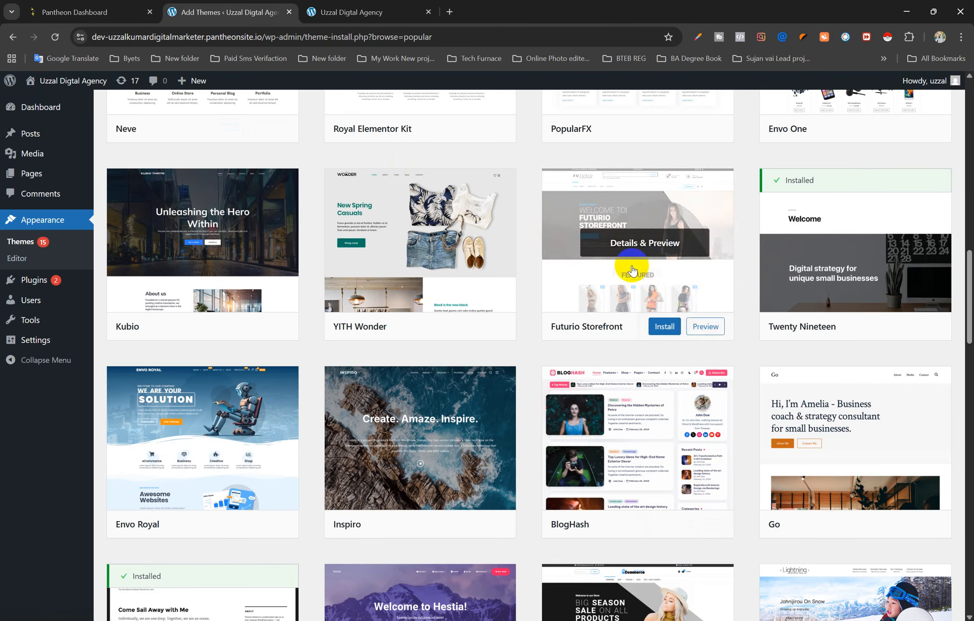
click(644, 244)
scroll(463, 369, down, 10)
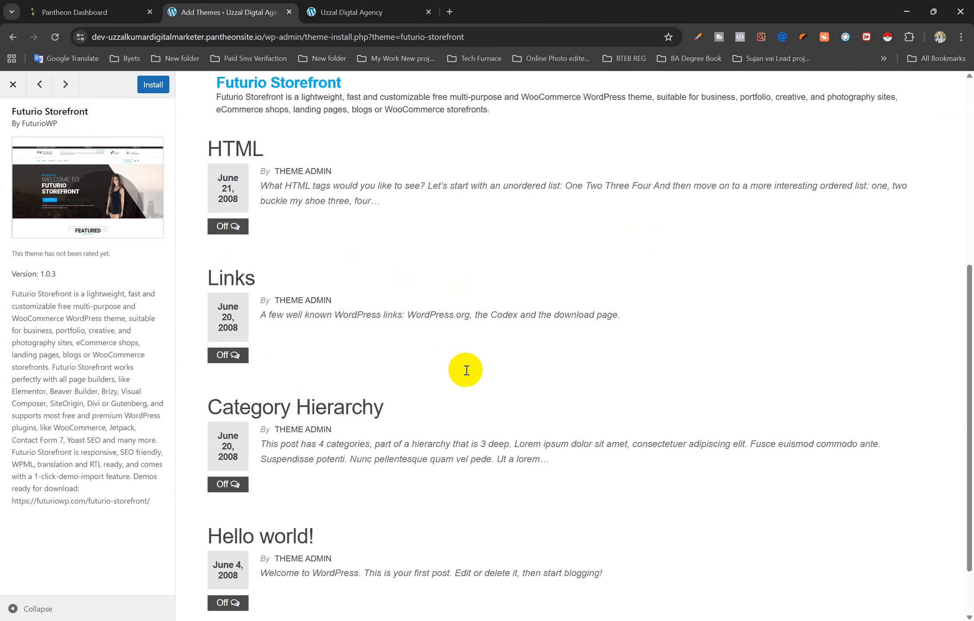
scroll(459, 372, up, 6)
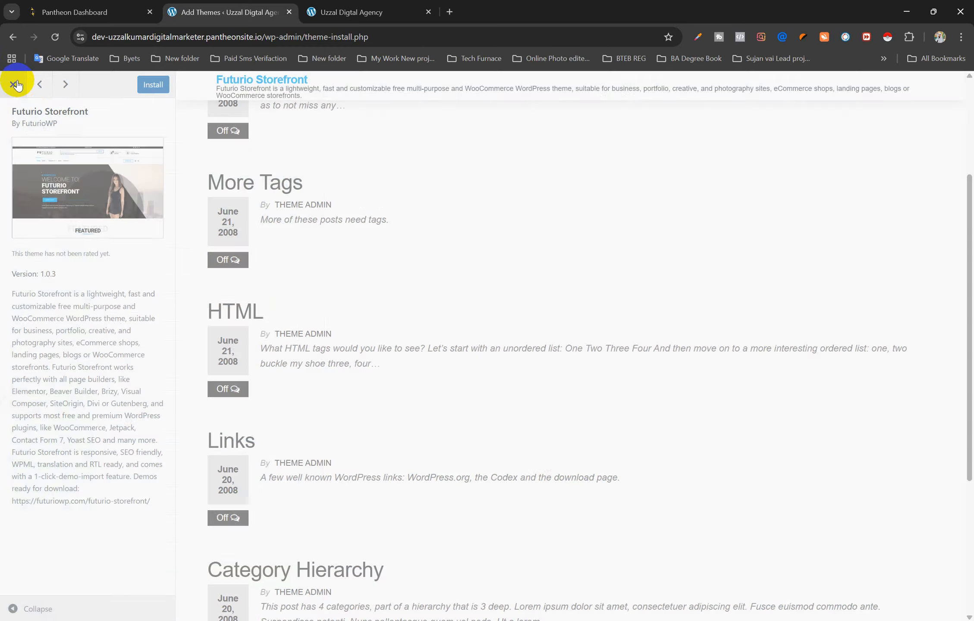
click(10, 81)
Install the Astra theme from the popular themes and activate it on the site
scroll(750, 360, up, 6)
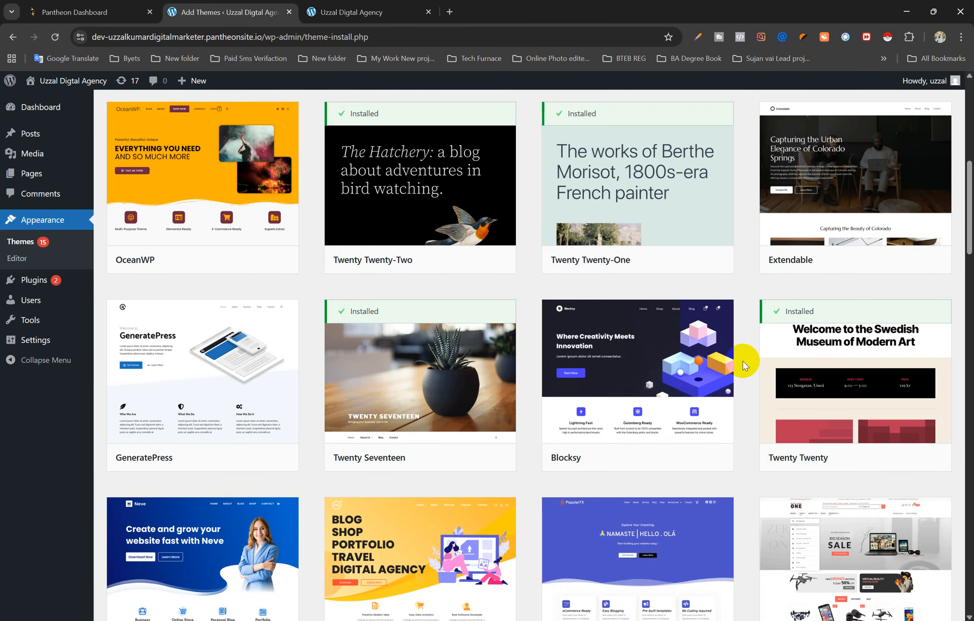
scroll(664, 310, up, 7)
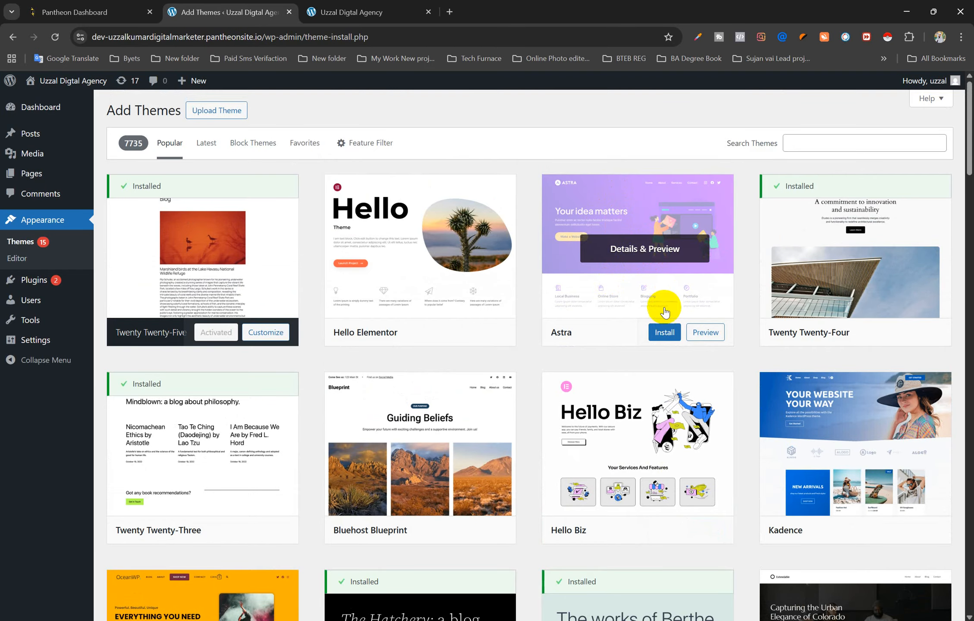
click(667, 333)
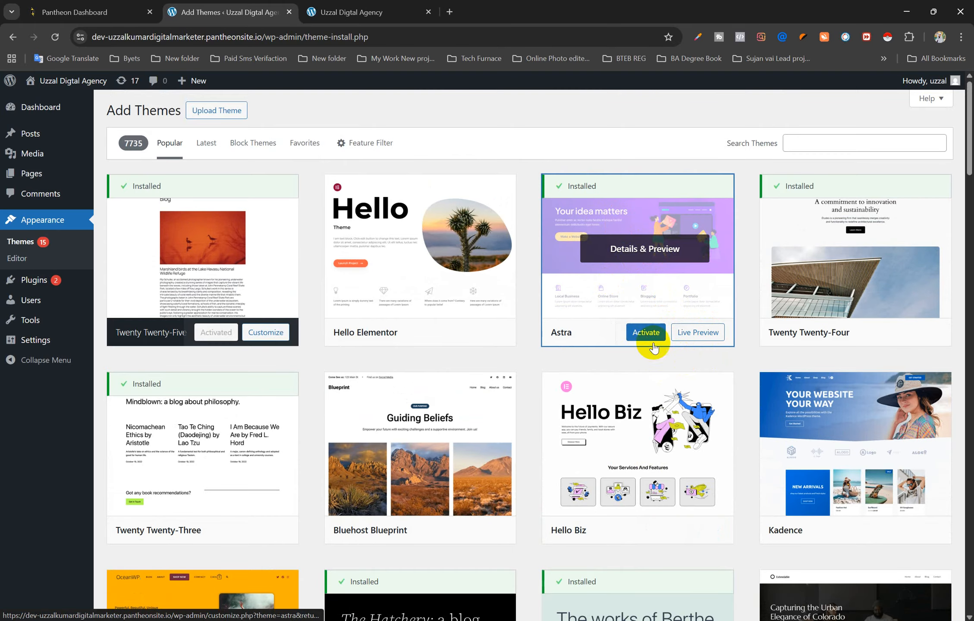
click(642, 334)
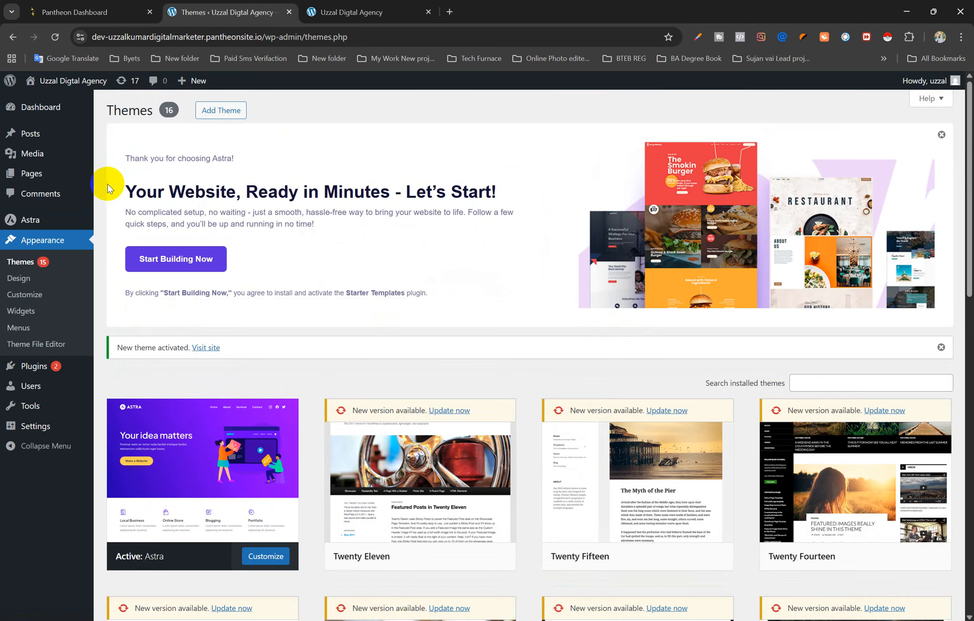
Check how the live site looks with Astra active, return to the Themes page and close the site's tab
click(387, 11)
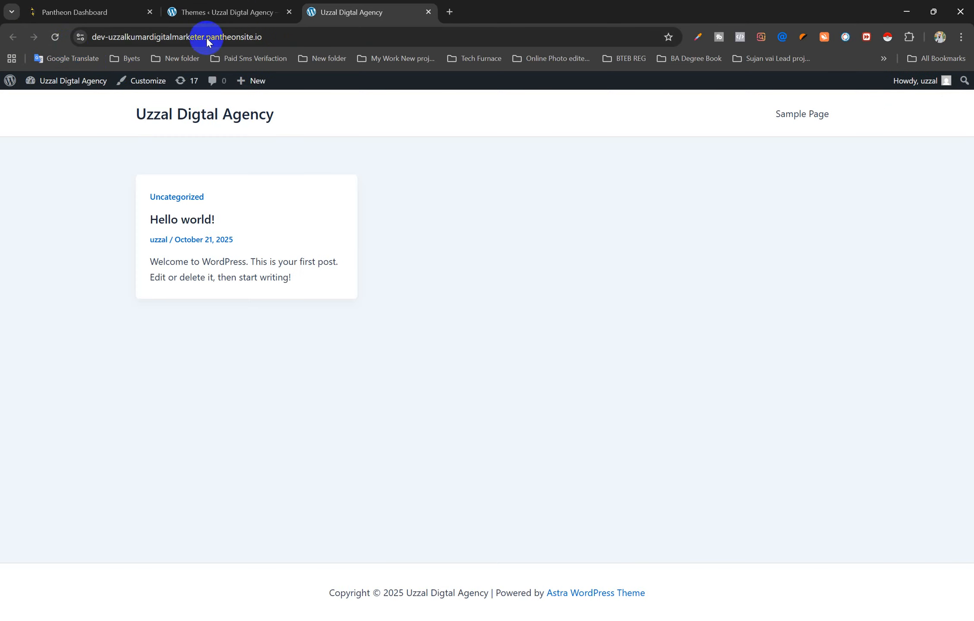
click(228, 6)
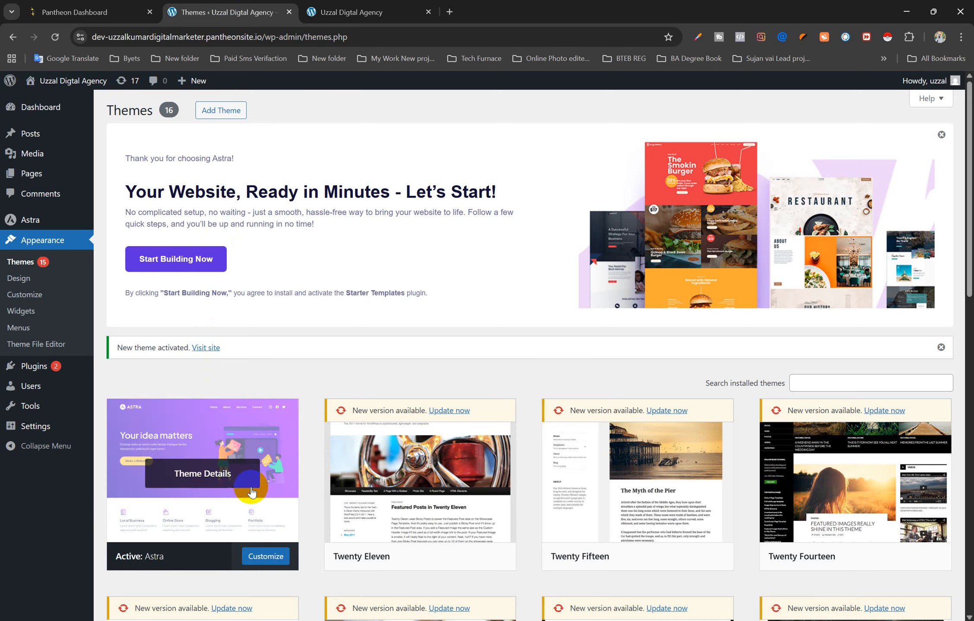
scroll(202, 431, down, 1)
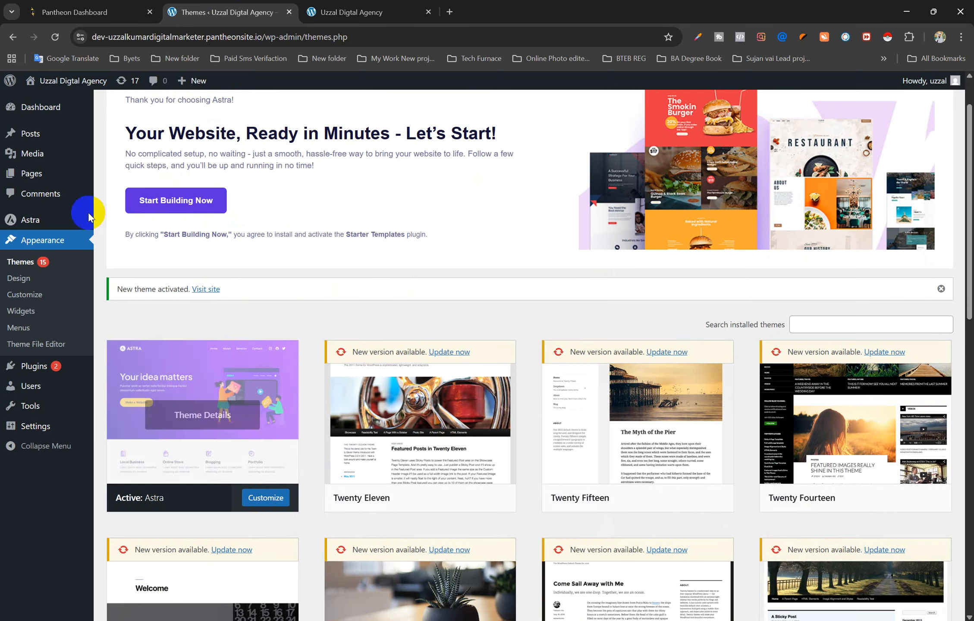
middle_click(394, 10)
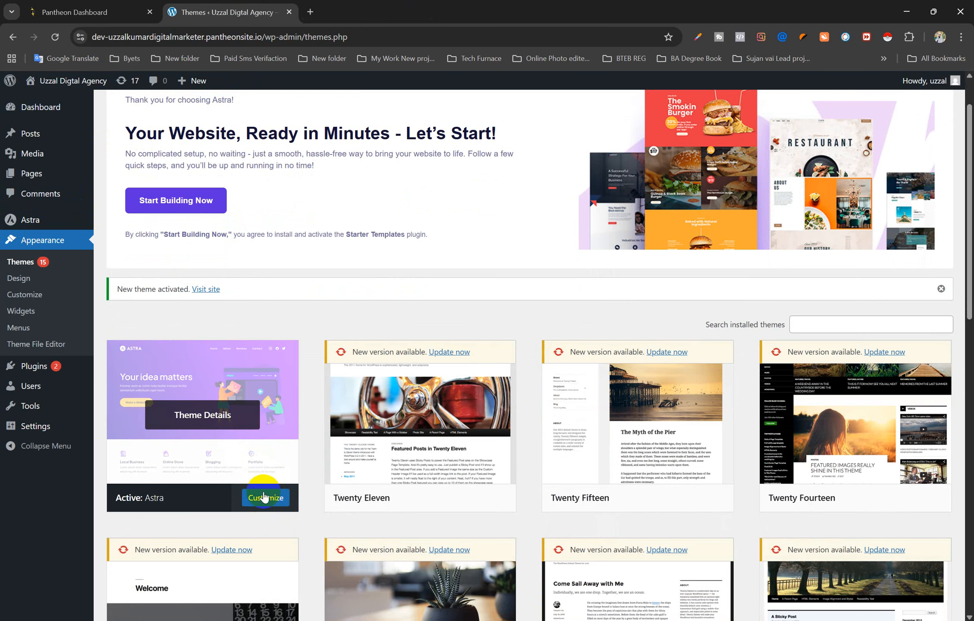
Visit the site in a new browser tab, reload it to check its appearance, and close that tab
mouse_move(55, 79)
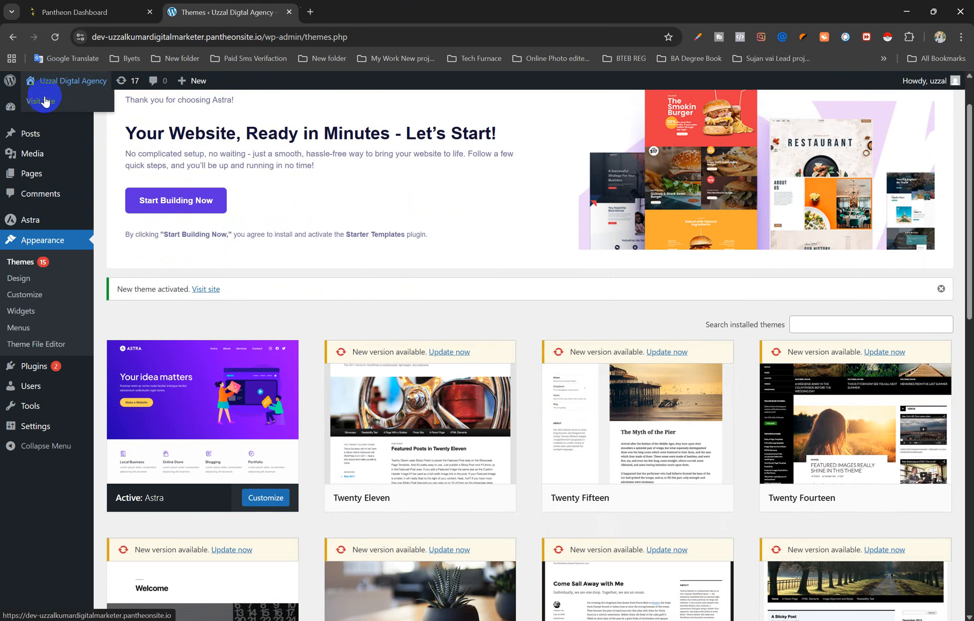
middle_click(44, 101)
click(381, 11)
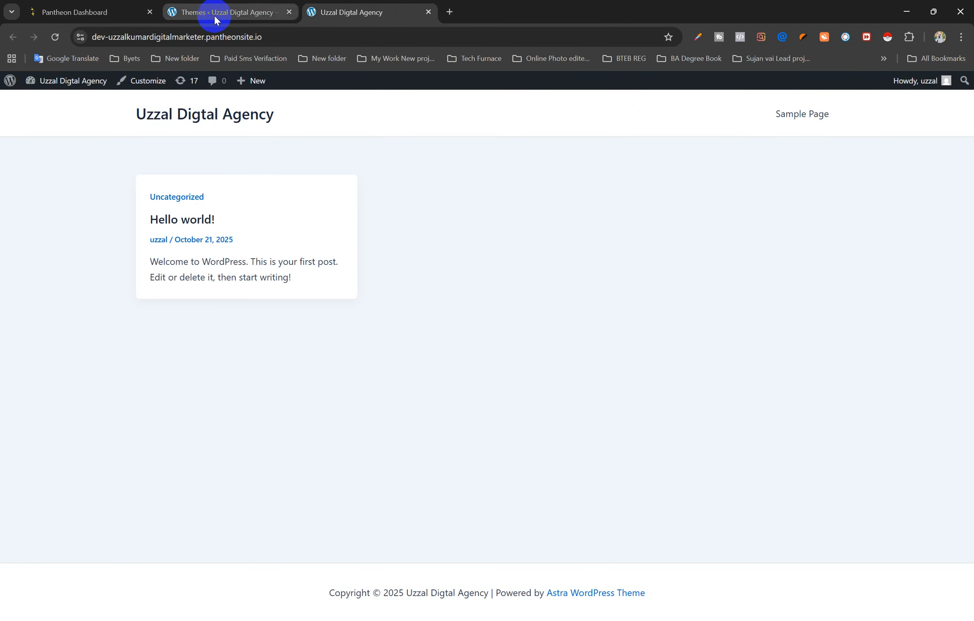
click(53, 39)
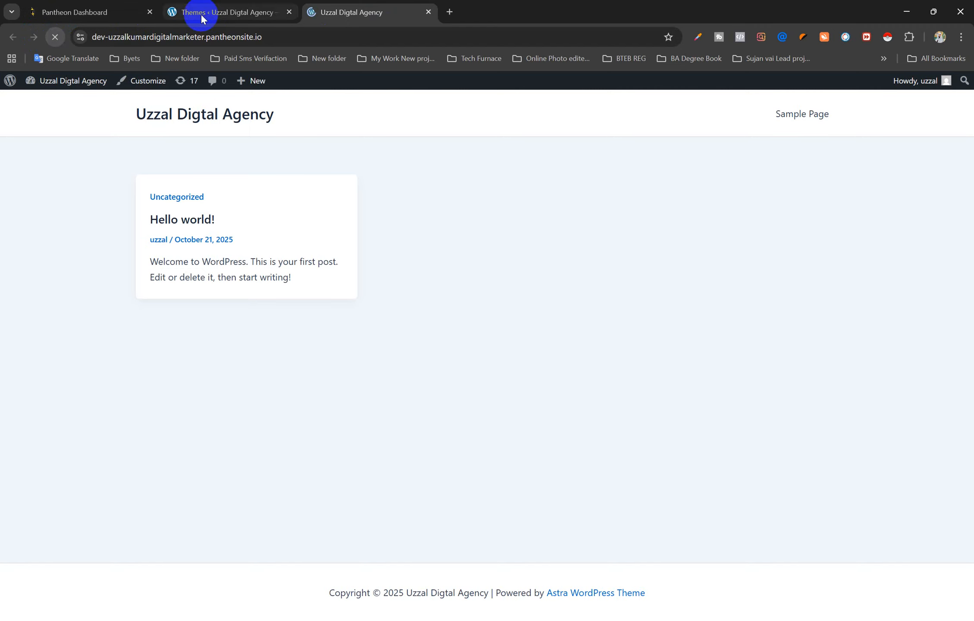
click(230, 6)
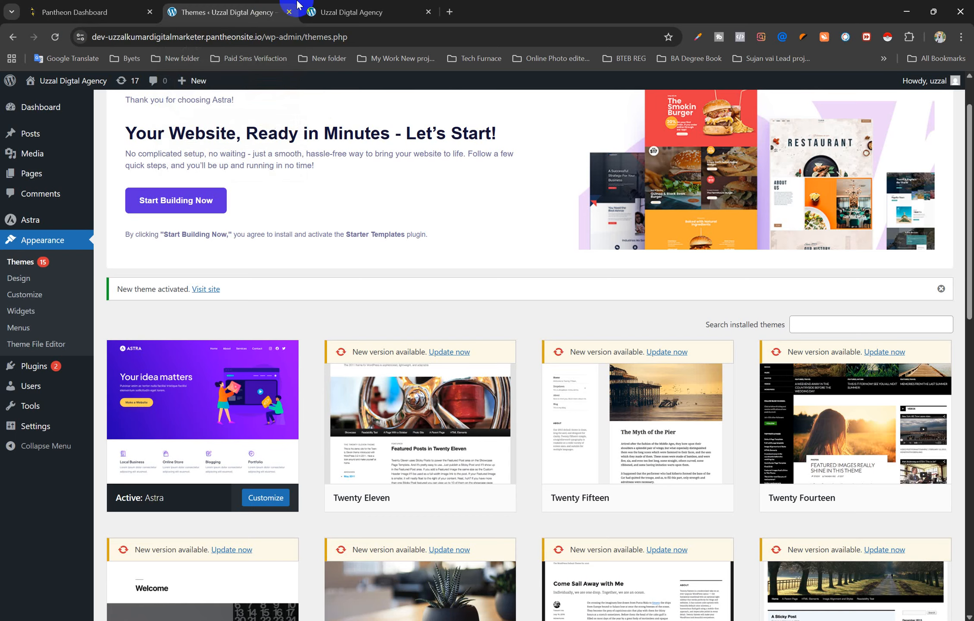
middle_click(322, 12)
Open the Customizer for the active Astra theme and publish its starter design
click(257, 499)
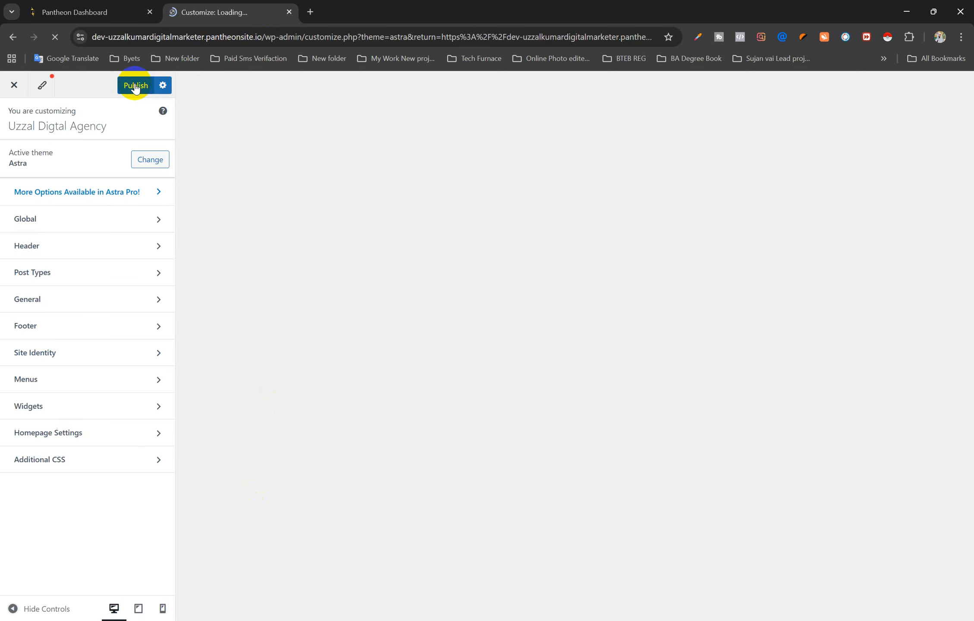
click(135, 85)
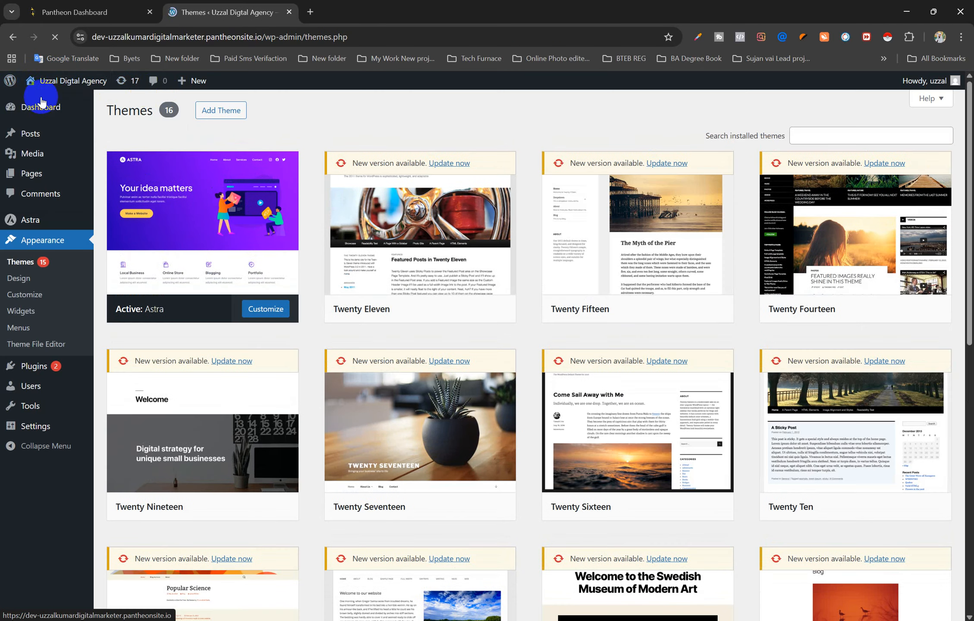
Open the live site in a new tab and examine the homepage's hero, services and about sections
mouse_move(49, 89)
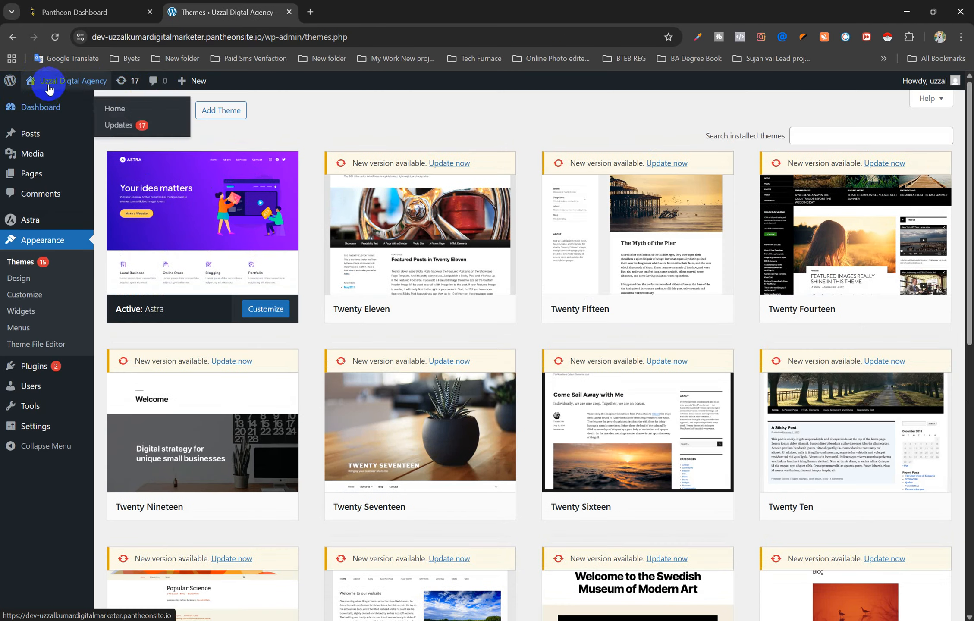
click(408, 8)
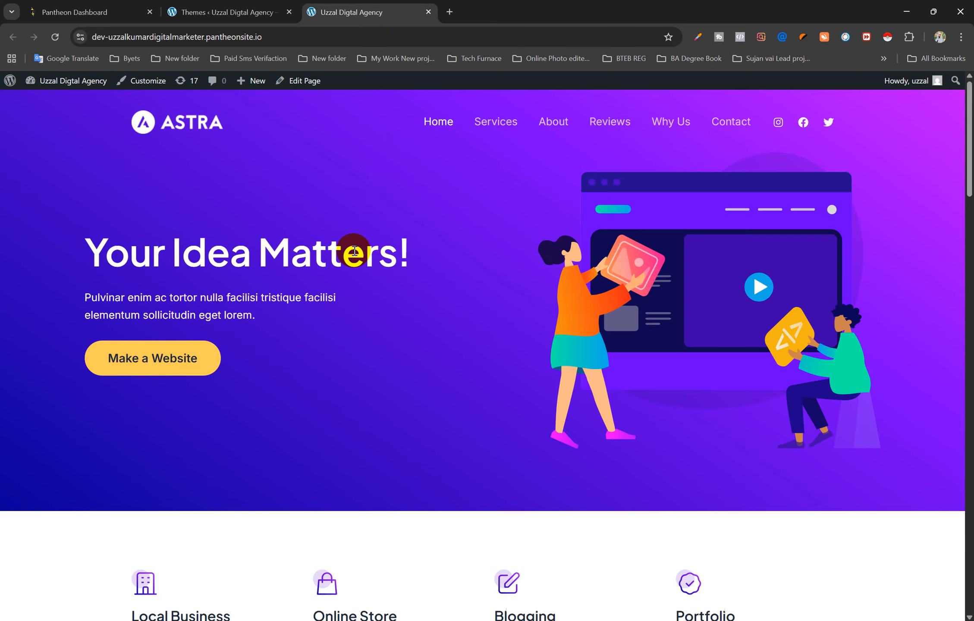
scroll(348, 289, down, 2)
scroll(343, 281, up, 2)
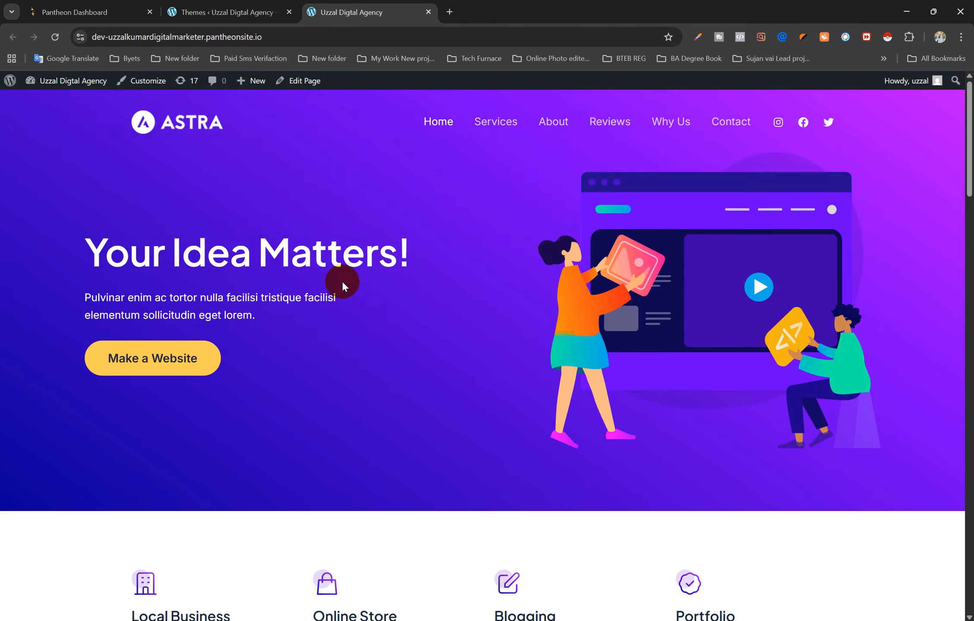
scroll(418, 292, down, 5)
scroll(401, 289, up, 5)
scroll(619, 215, down, 15)
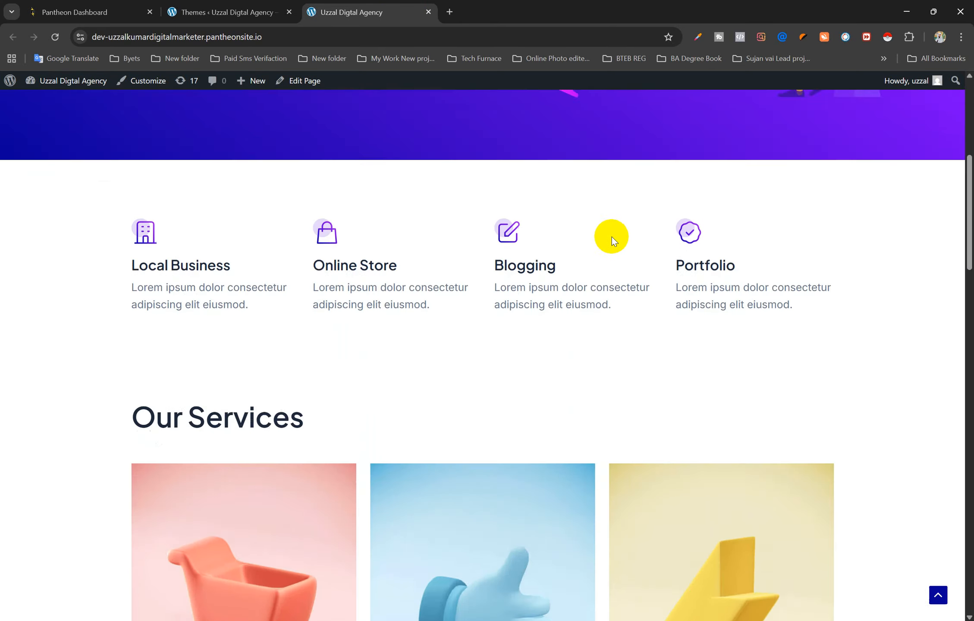
scroll(613, 244, down, 5)
scroll(604, 242, up, 3)
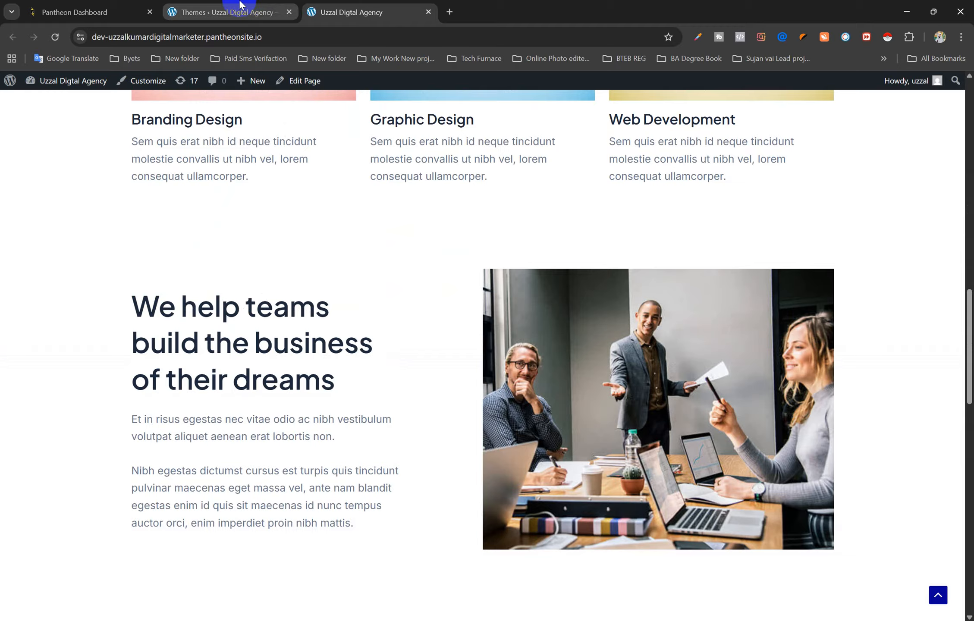
Return to the WordPress Themes page, and open the Fiverr home page in a new browser tab
click(233, 12)
click(49, 241)
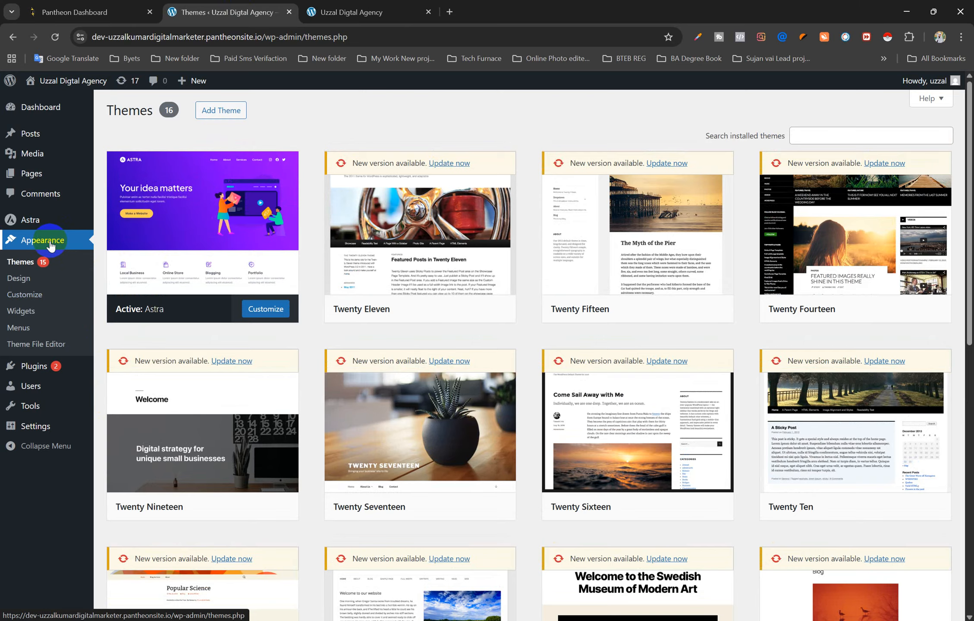
click(450, 12)
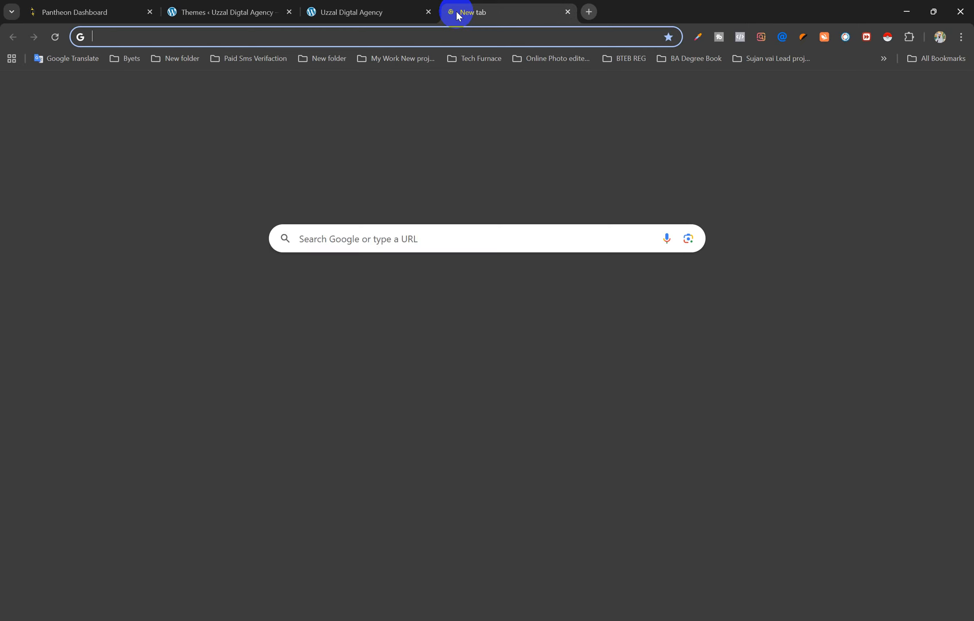
text(fiv)
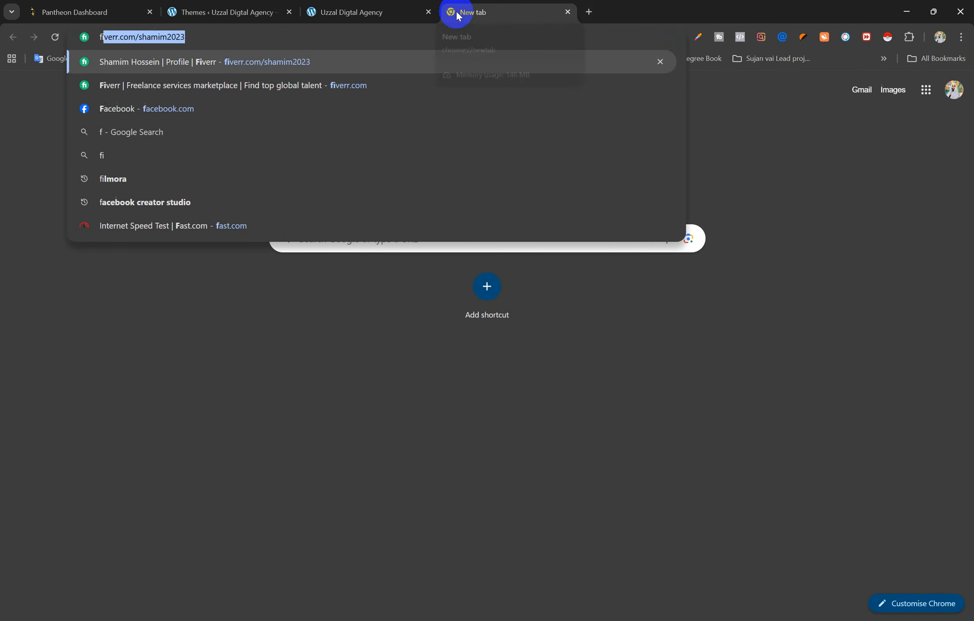
text(err)
key(Return)
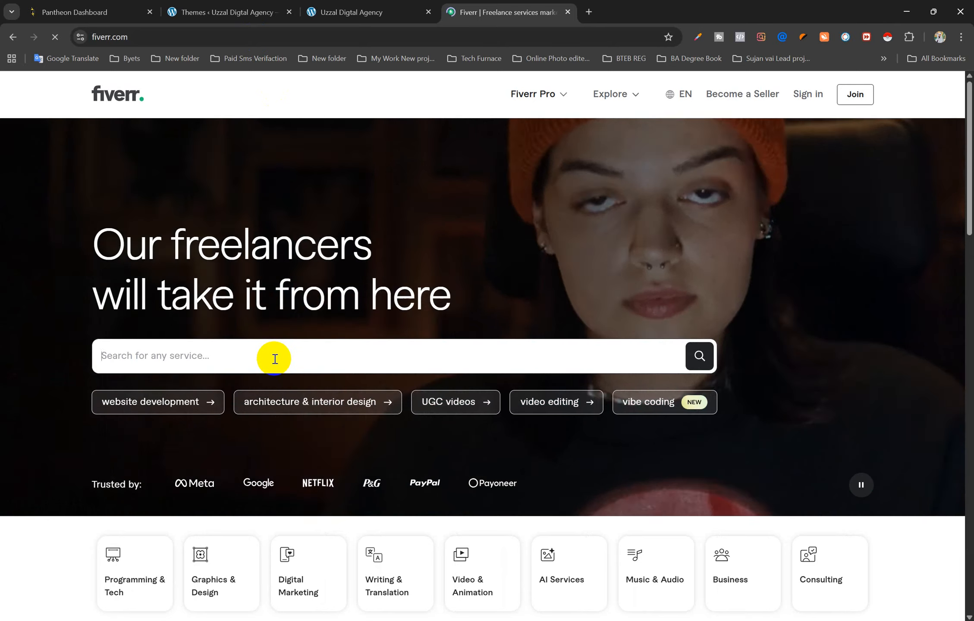
Search Fiverr's services for "on page seo"
click(275, 359)
text(on pag)
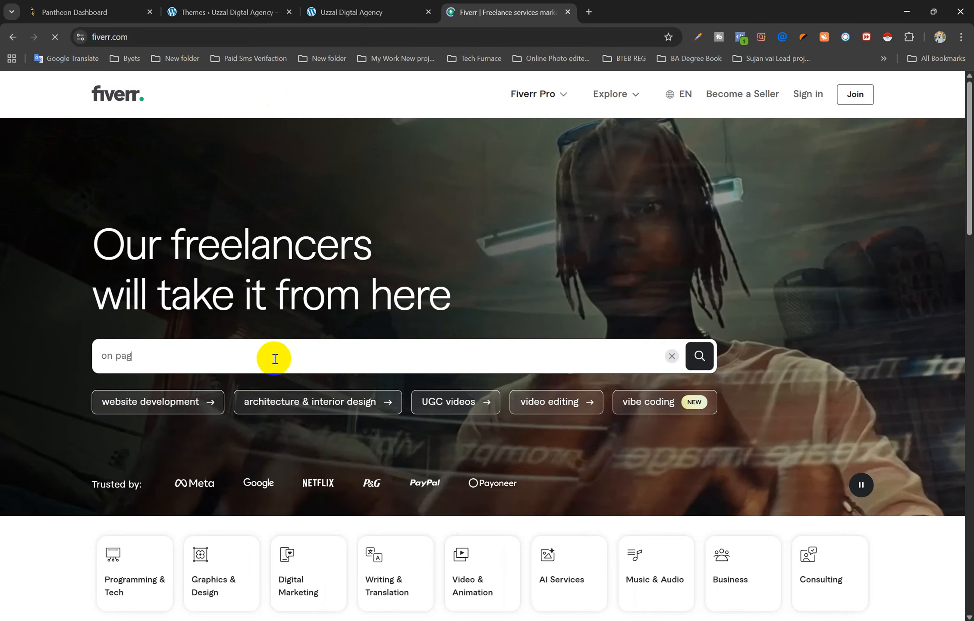
text(e seo)
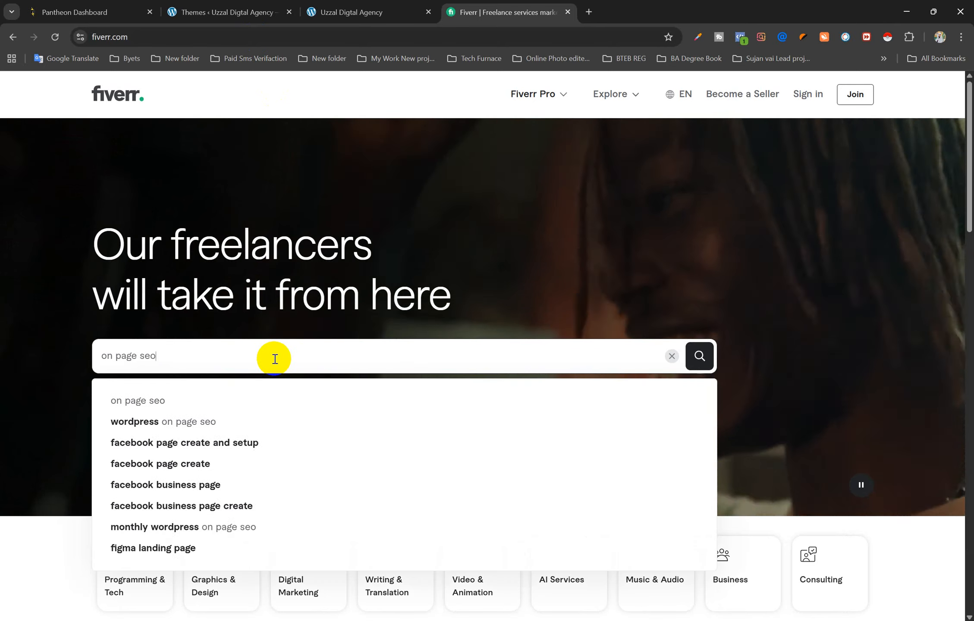
key(Return)
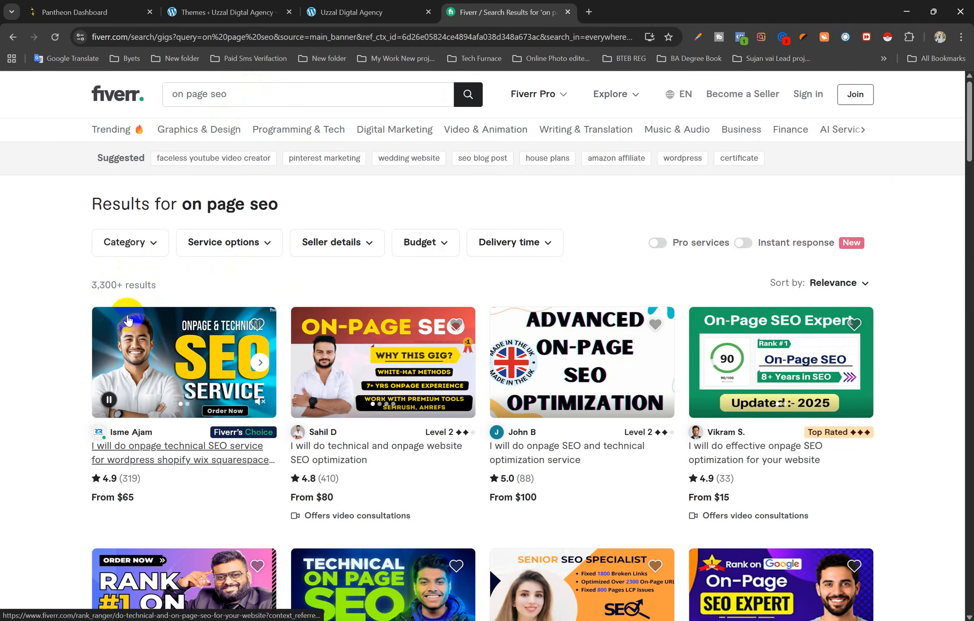
Open the "technical and onpage website SEO optimization" gig in a background tab and look over the other search results
scroll(125, 328, down, 3)
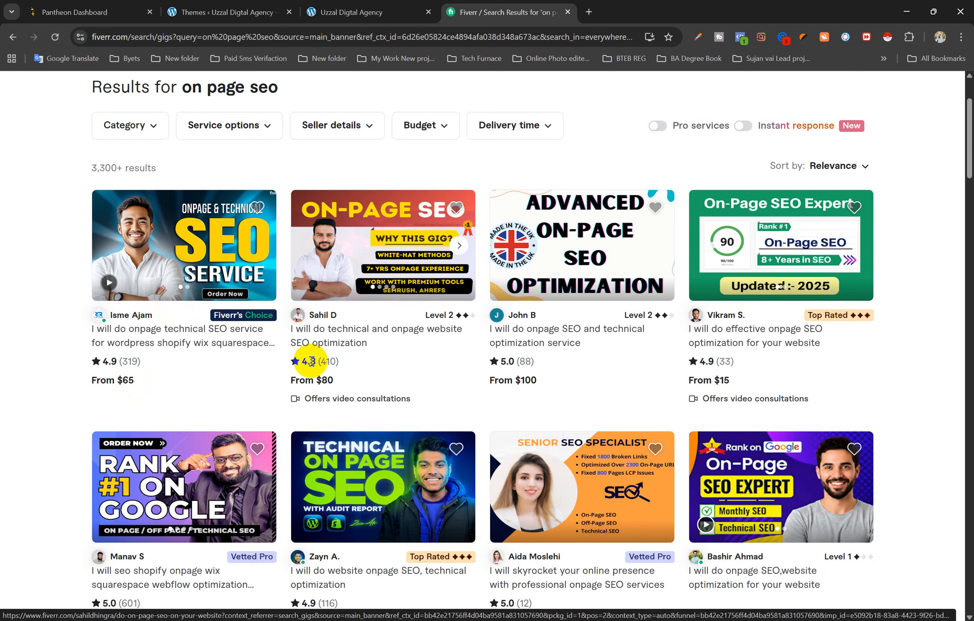
middle_click(346, 332)
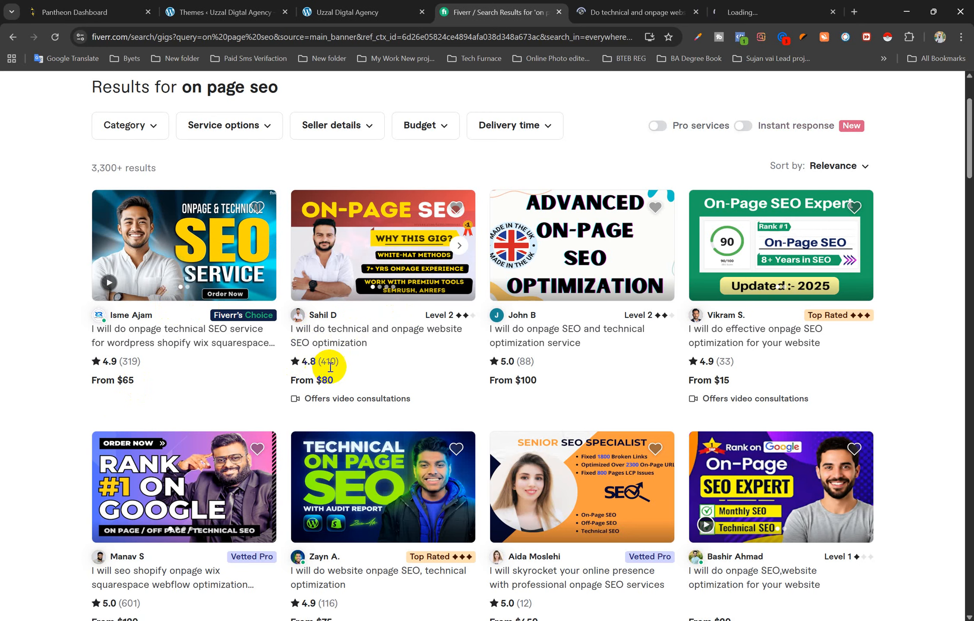
scroll(403, 351, down, 4)
scroll(366, 241, up, 6)
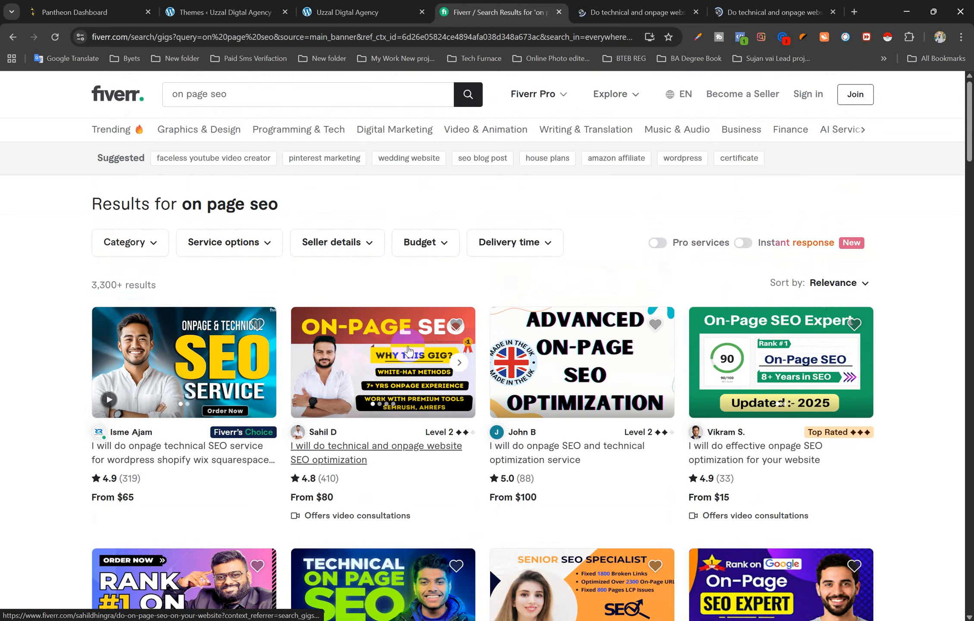
Examine the Seller details filter options, including seller level, type, availability, languages and country, without applying any
click(366, 242)
scroll(366, 242, down, 1)
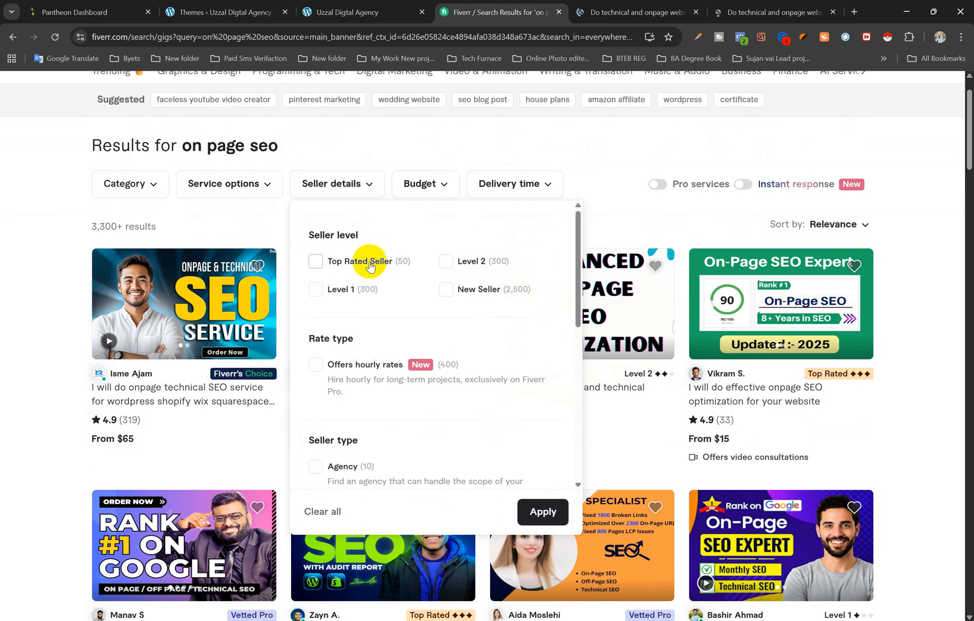
scroll(515, 298, down, 5)
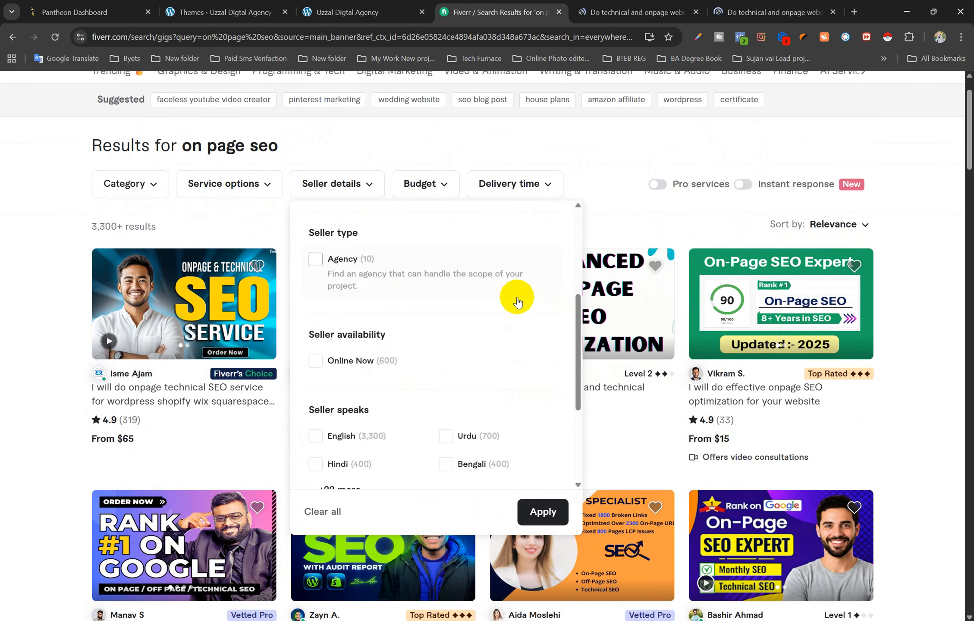
scroll(317, 336, down, 4)
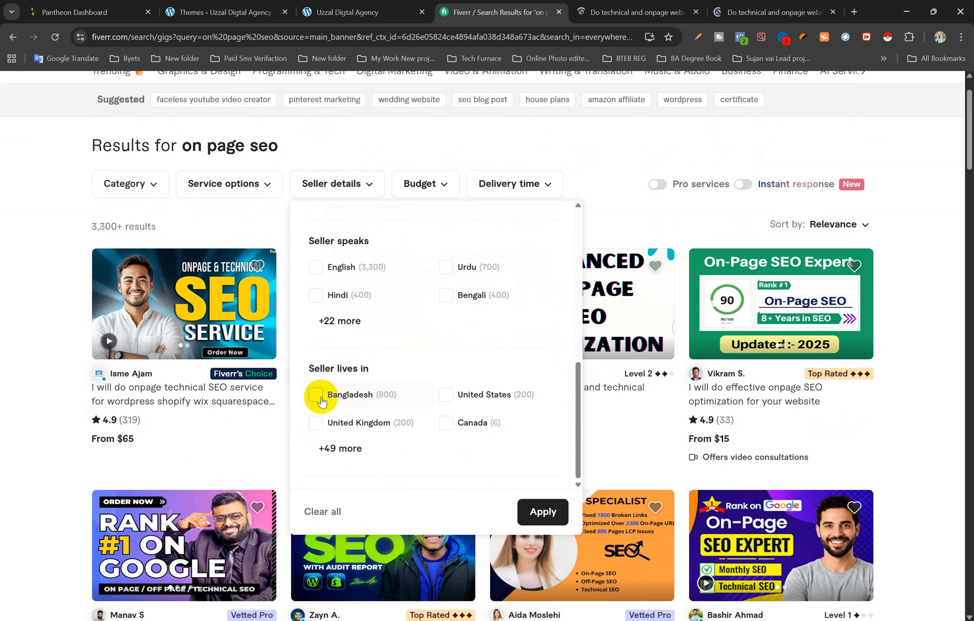
scroll(445, 304, up, 5)
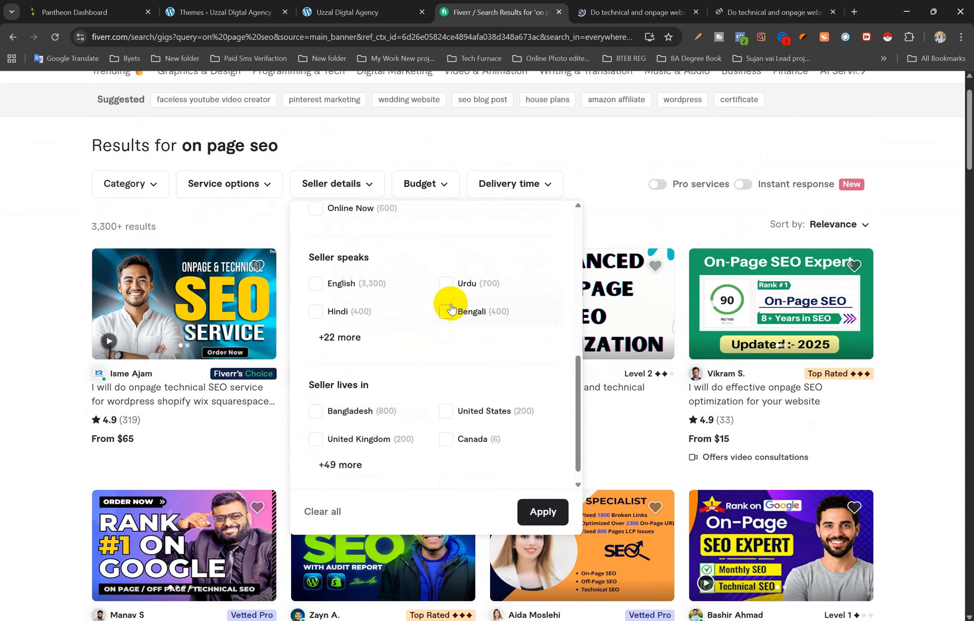
scroll(359, 201, up, 1)
mouse_move(261, 126)
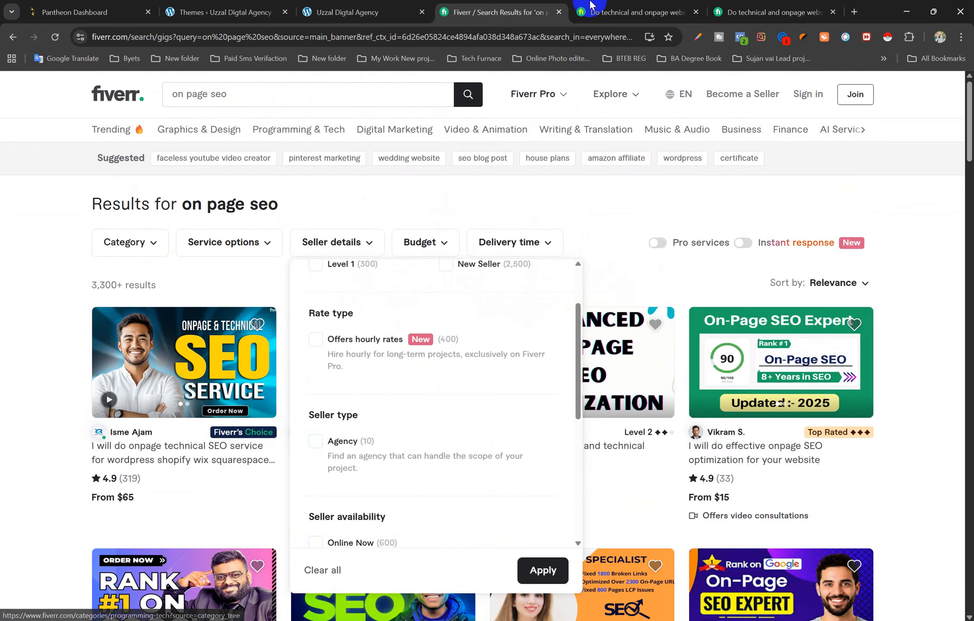
View the opened SEO gig and compare its completed orders and its Basic, Standard and Premium package prices
click(634, 12)
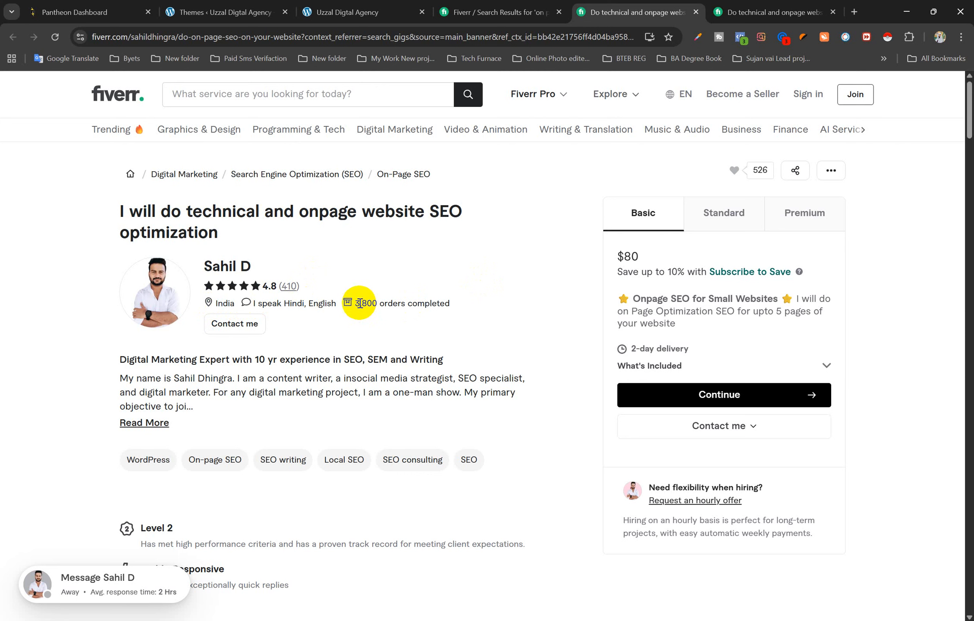
drag(357, 303, 472, 311)
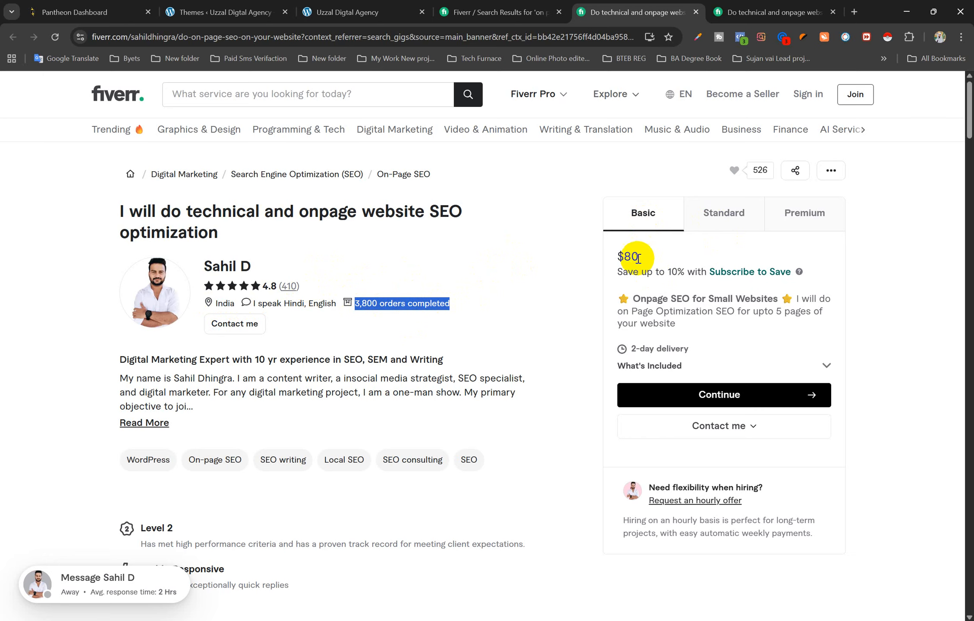
click(723, 221)
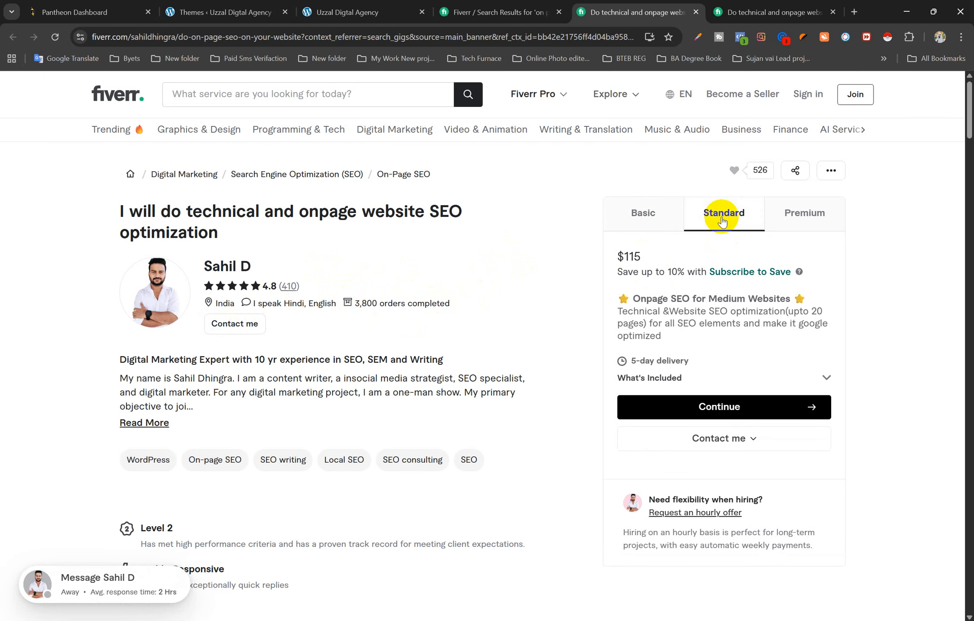
click(808, 220)
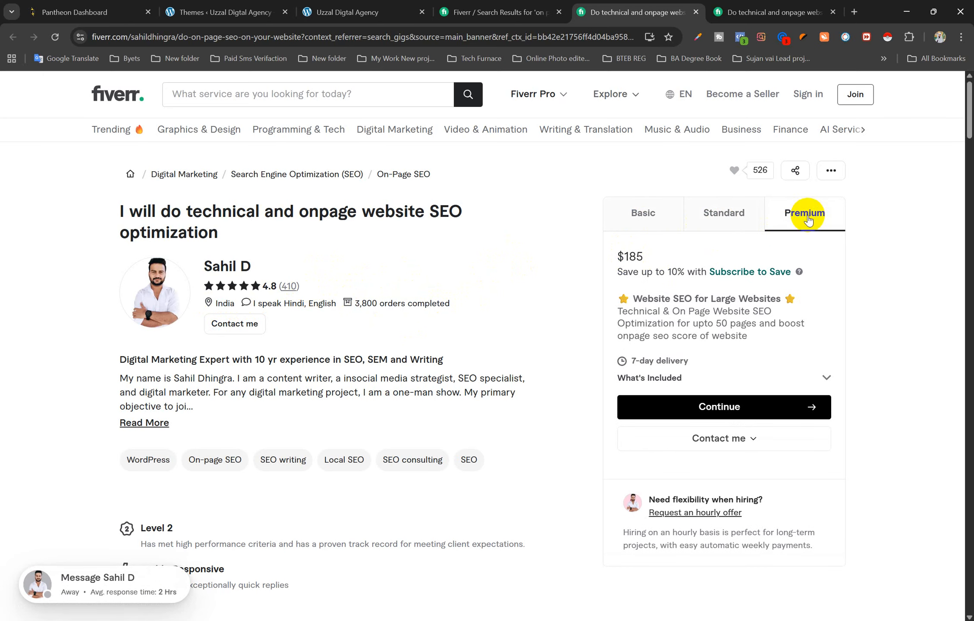
click(717, 226)
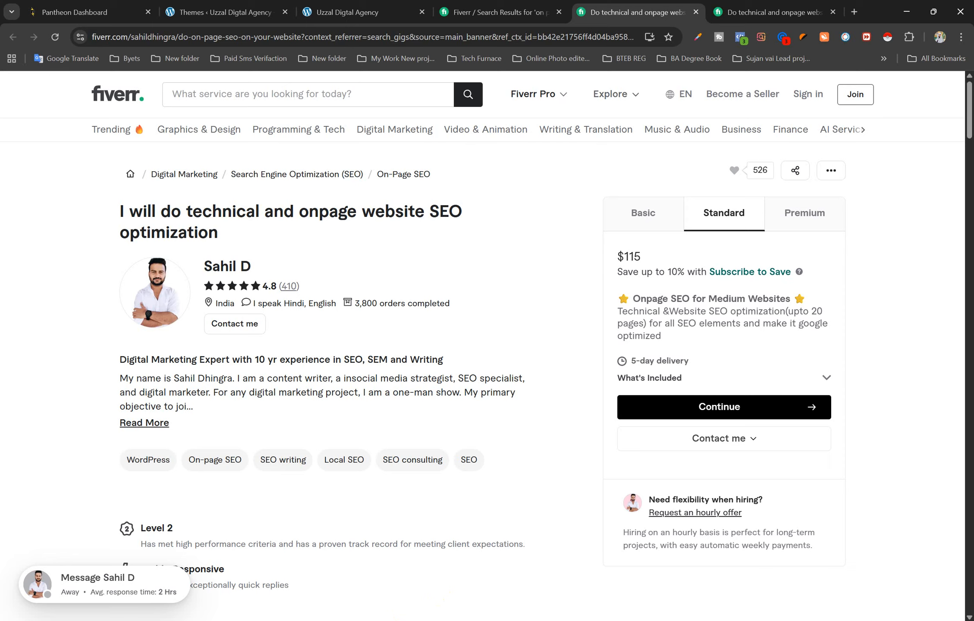
Open Calculator and multiply the Standard package price of 115 by the gig's 410 reviews
key(XF86Calculator)
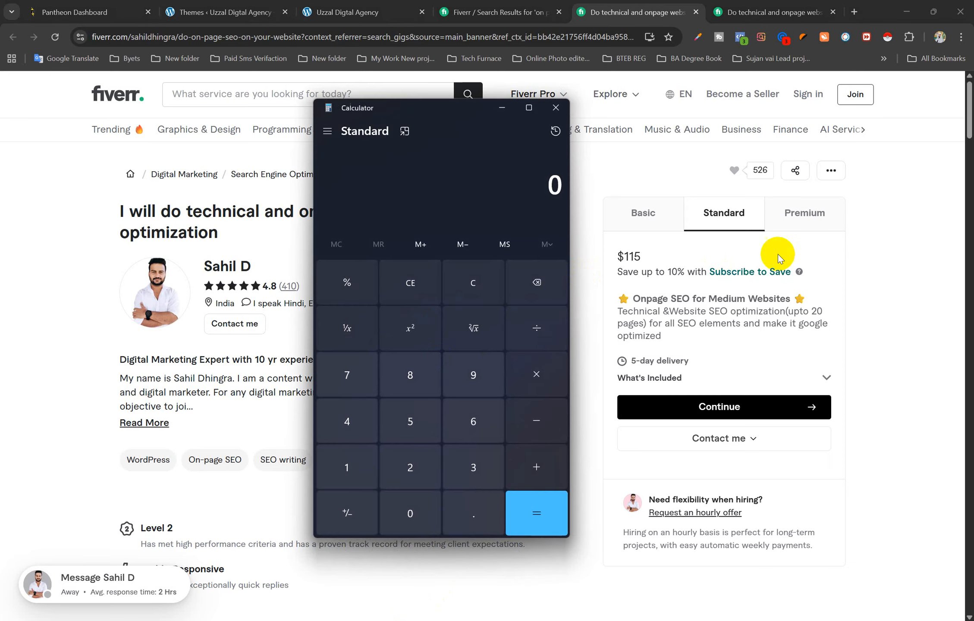
click(364, 472)
click(363, 472)
click(413, 417)
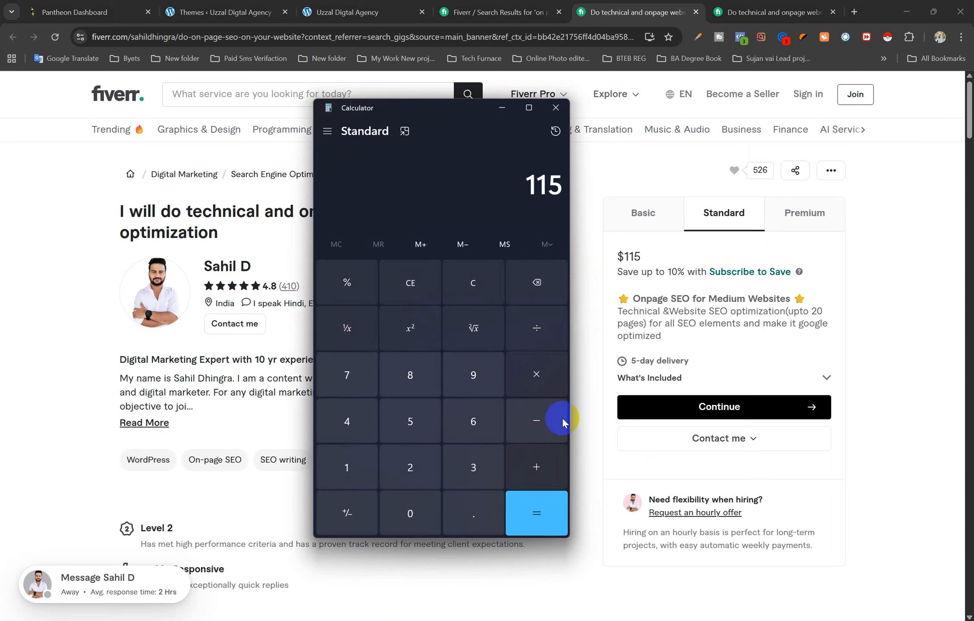
click(535, 380)
click(351, 438)
click(350, 465)
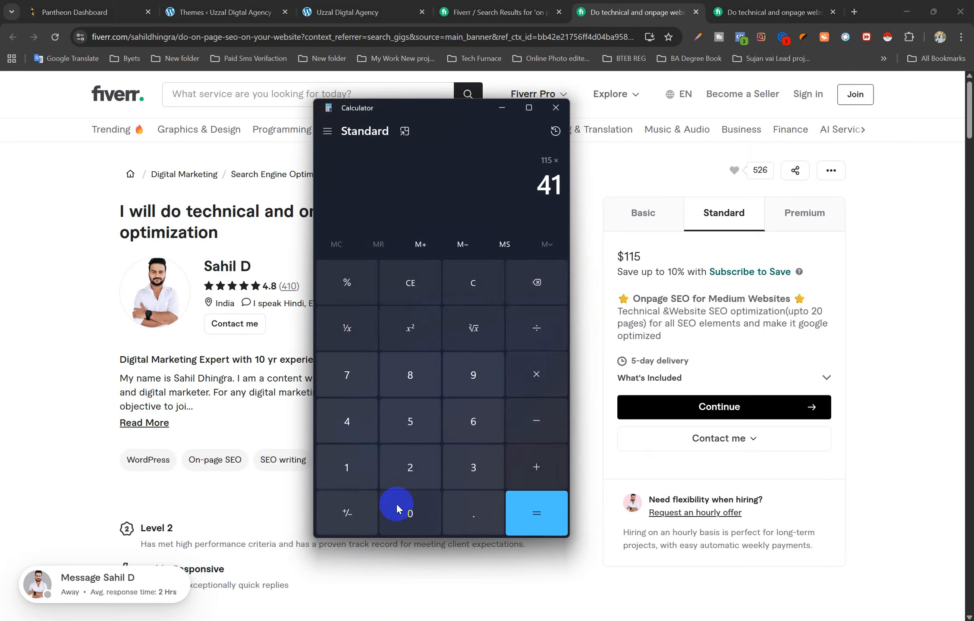
click(404, 509)
click(519, 524)
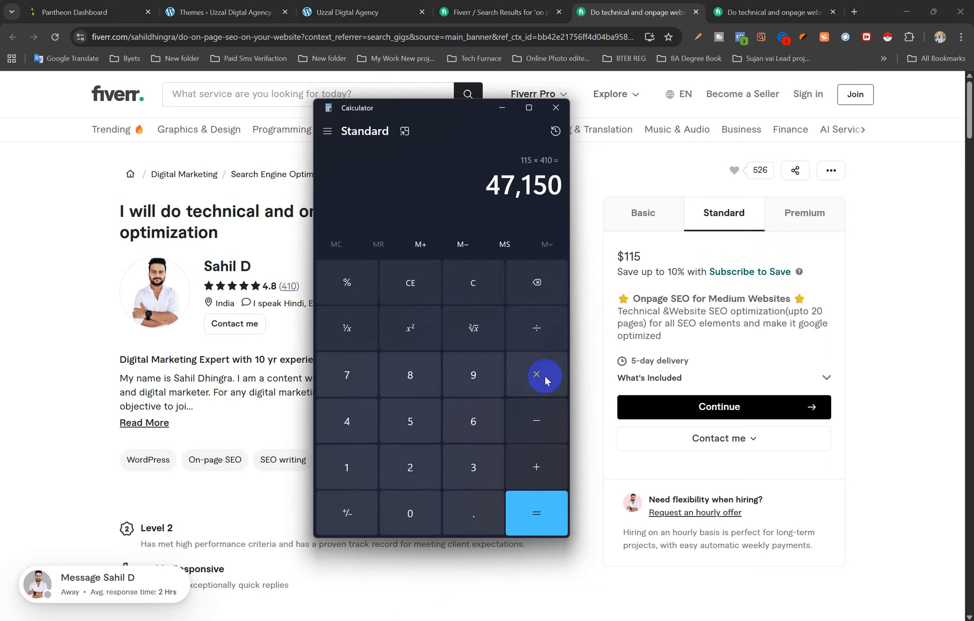
Multiply the calculated amount by 125 and close Calculator
click(540, 374)
click(366, 464)
click(410, 468)
click(410, 423)
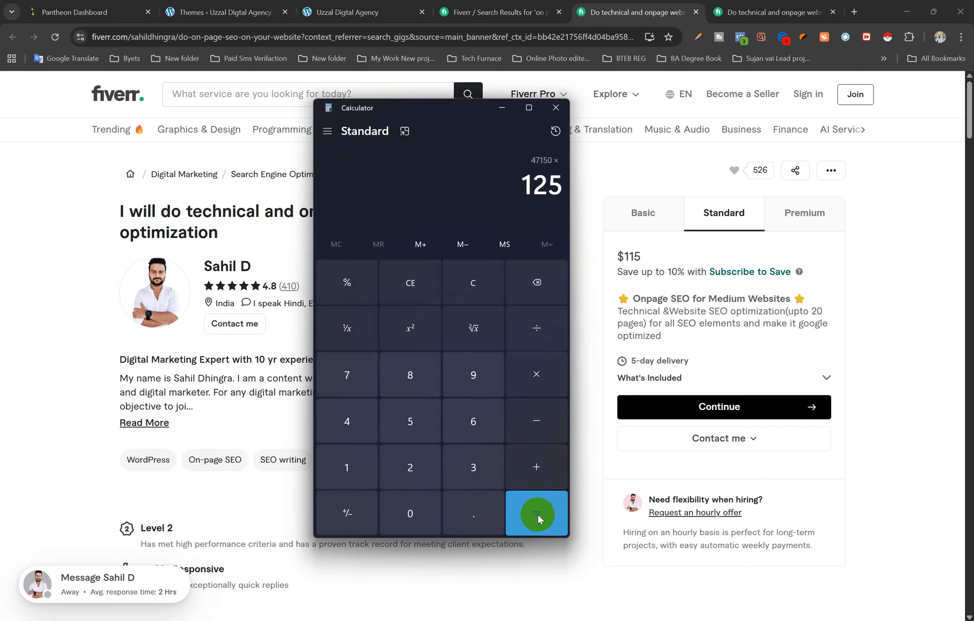
click(537, 513)
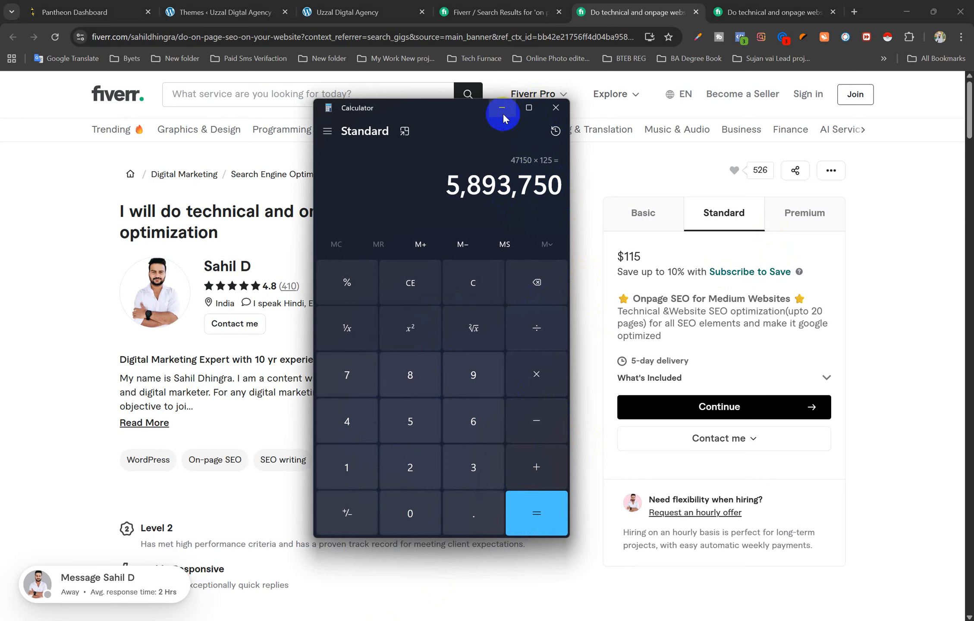
click(555, 109)
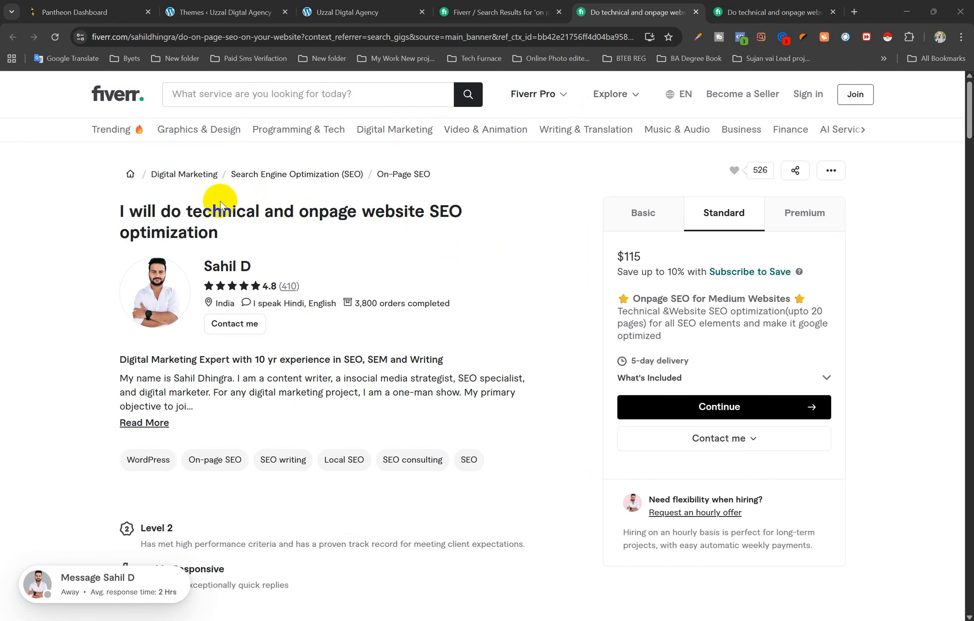
Review the technical and onpage wording in the gig's title and check its contact option
drag(212, 212, 329, 220)
click(337, 220)
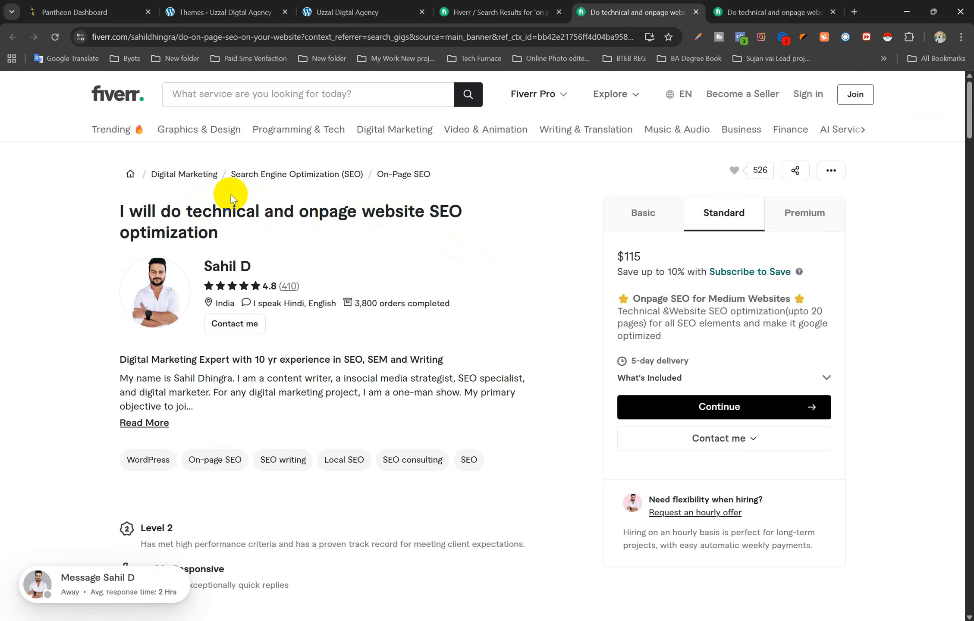
drag(204, 208, 373, 205)
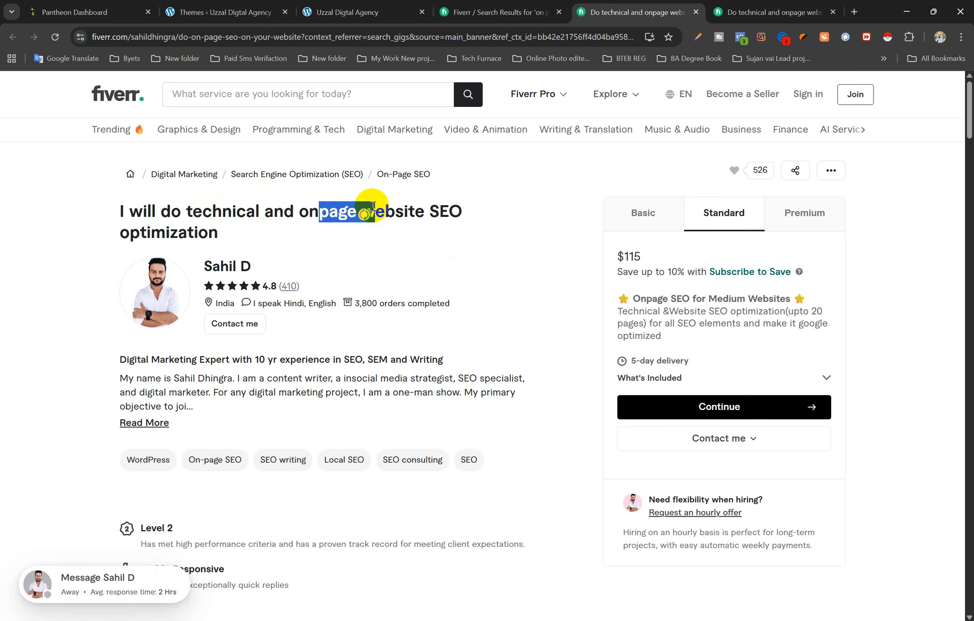
click(415, 203)
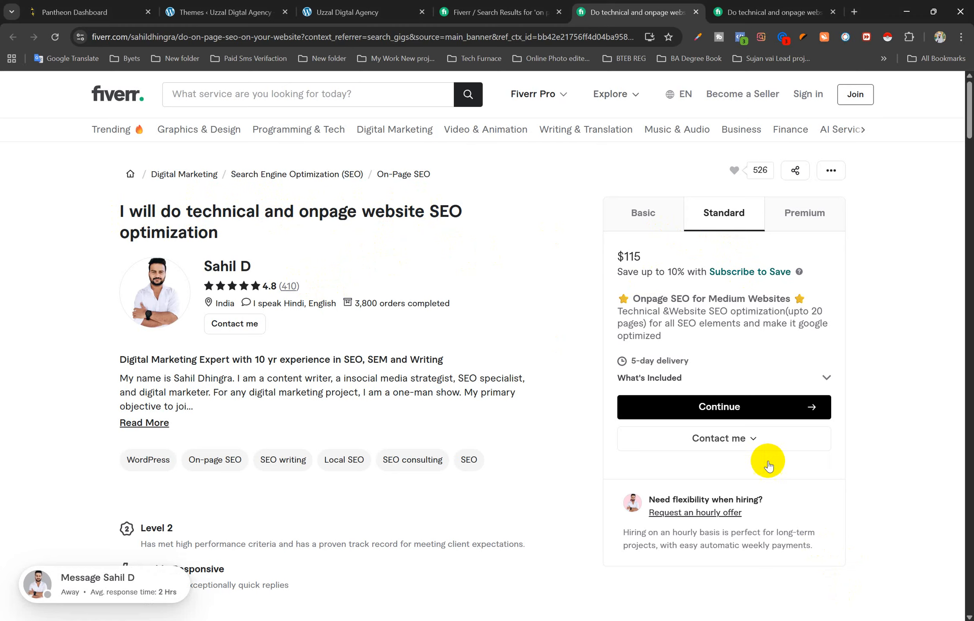
click(739, 443)
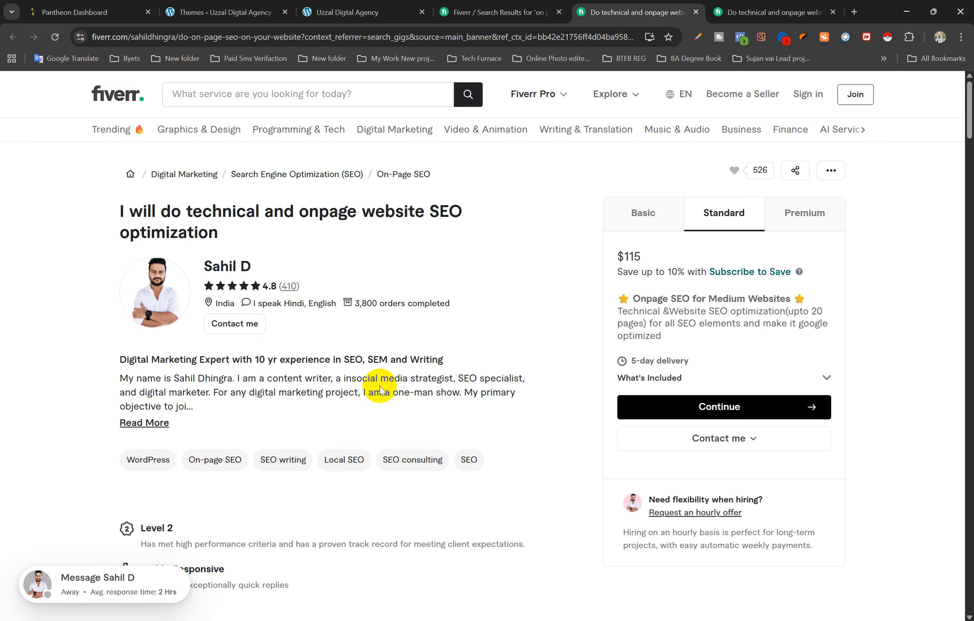
Return to the WordPress Themes page and close both SEO gig tabs
click(324, 13)
click(287, 6)
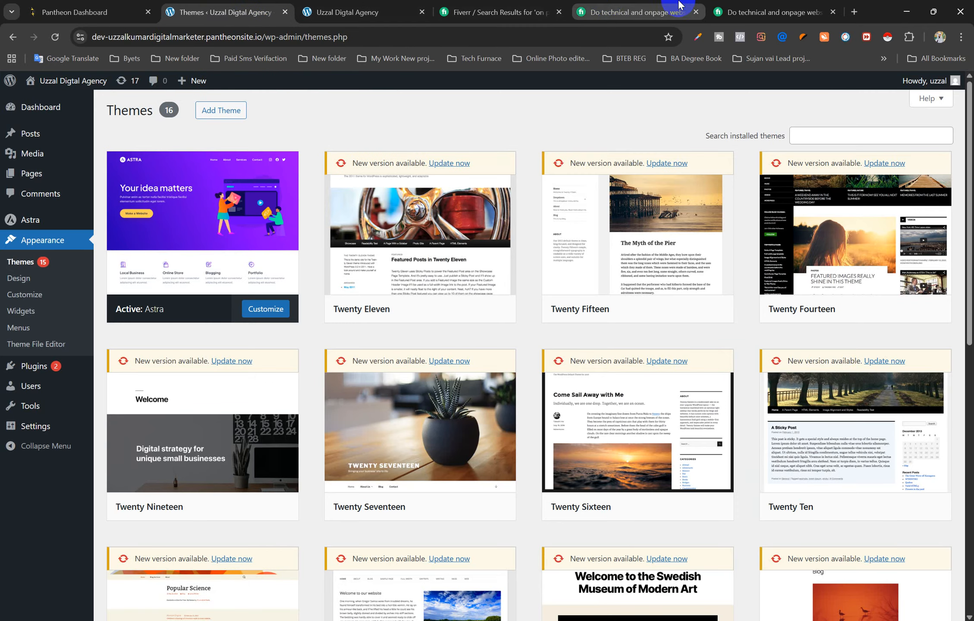
middle_click(617, 3)
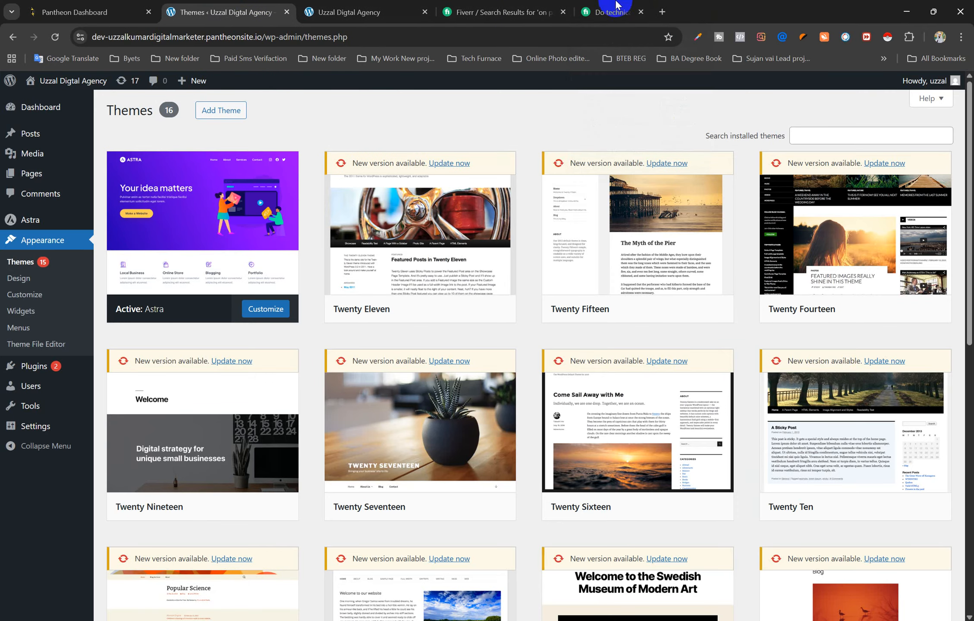
middle_click(620, 7)
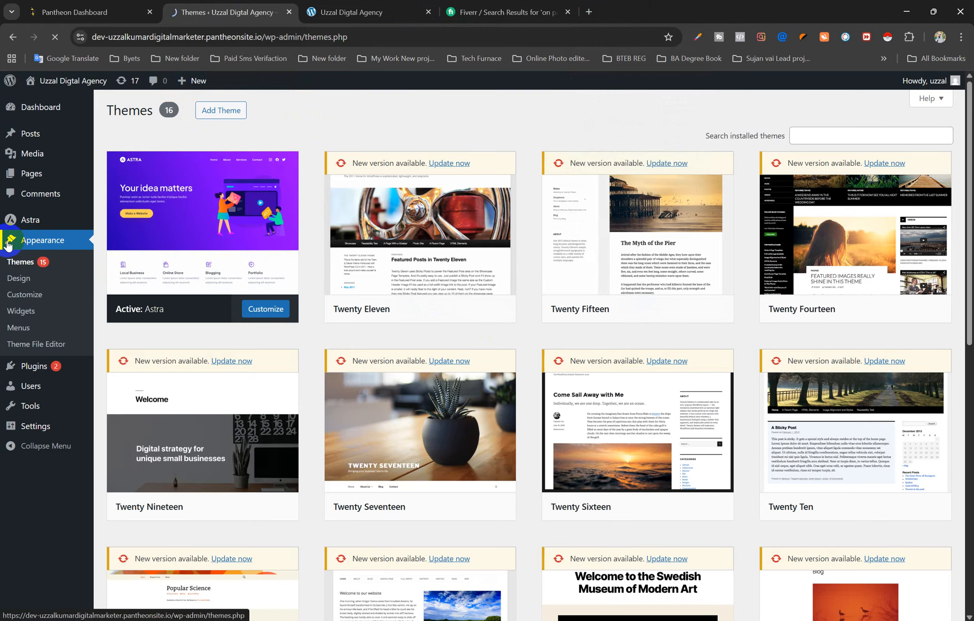
Open the site's installed plugins list and go on to the page for adding a new plugin
click(8, 244)
mouse_move(37, 368)
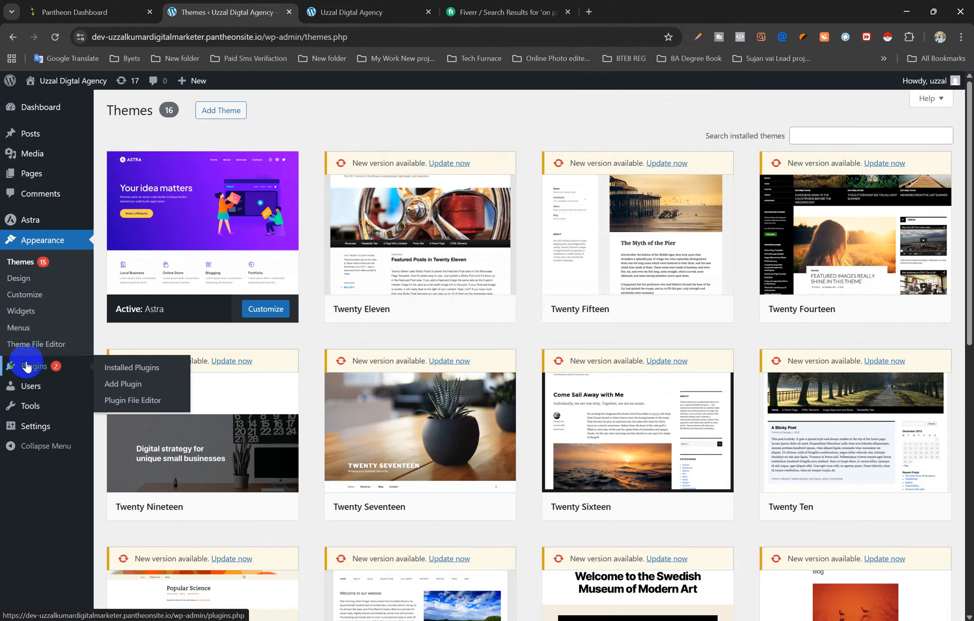
click(129, 373)
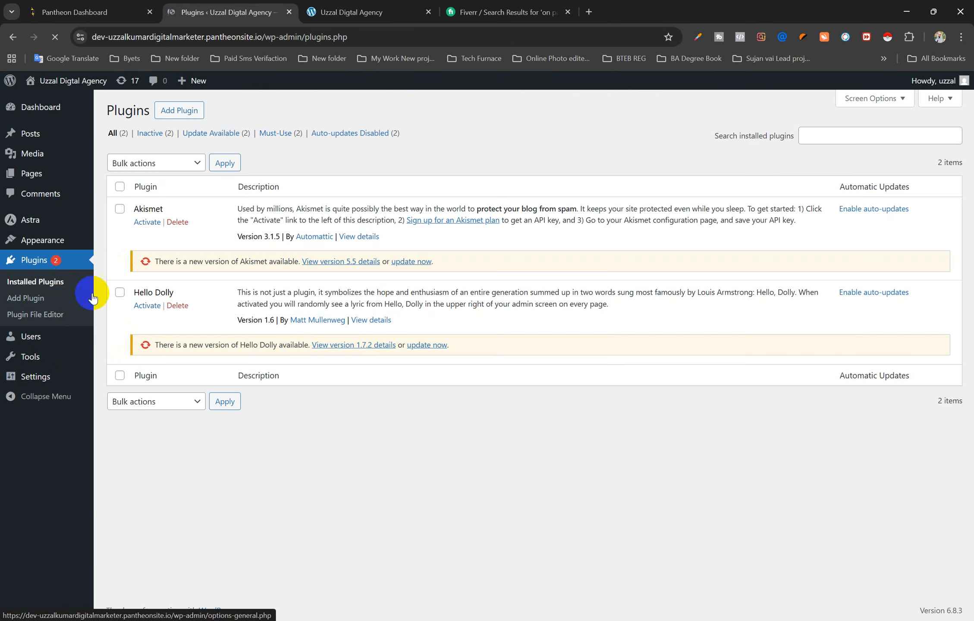
click(177, 113)
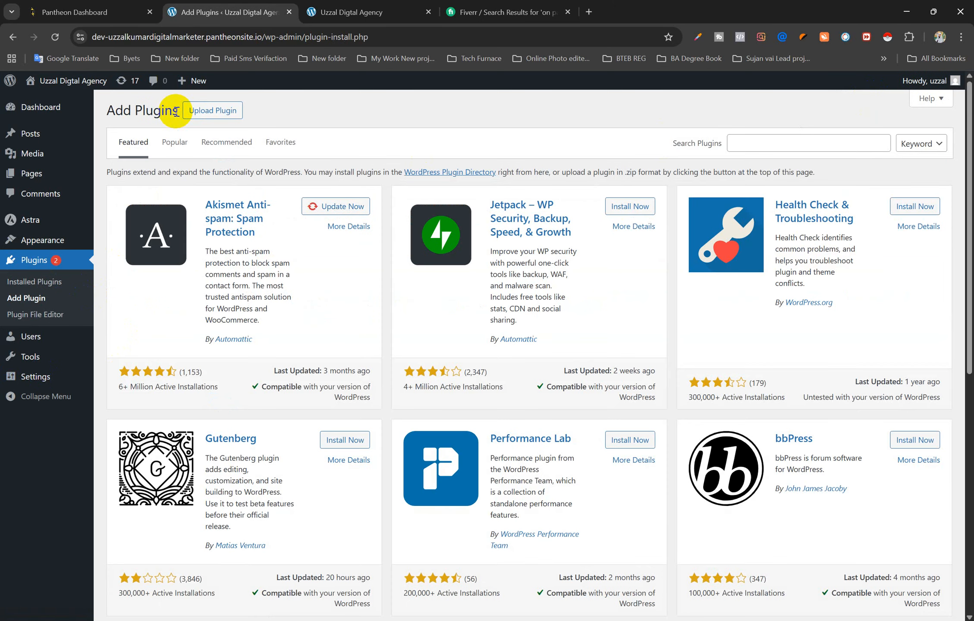
Search the plugin directory for "yost seo"
click(746, 143)
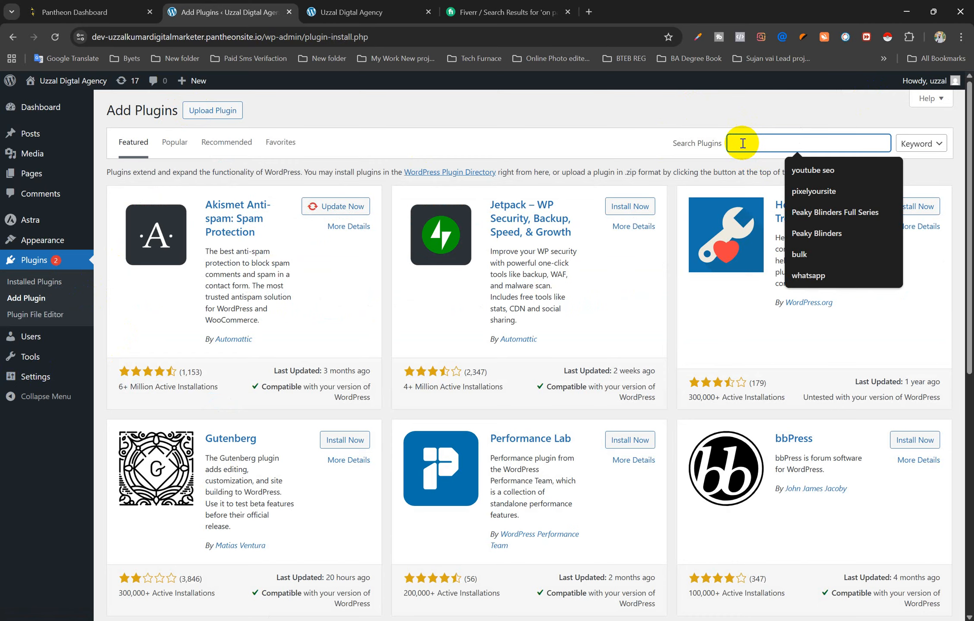
text(y)
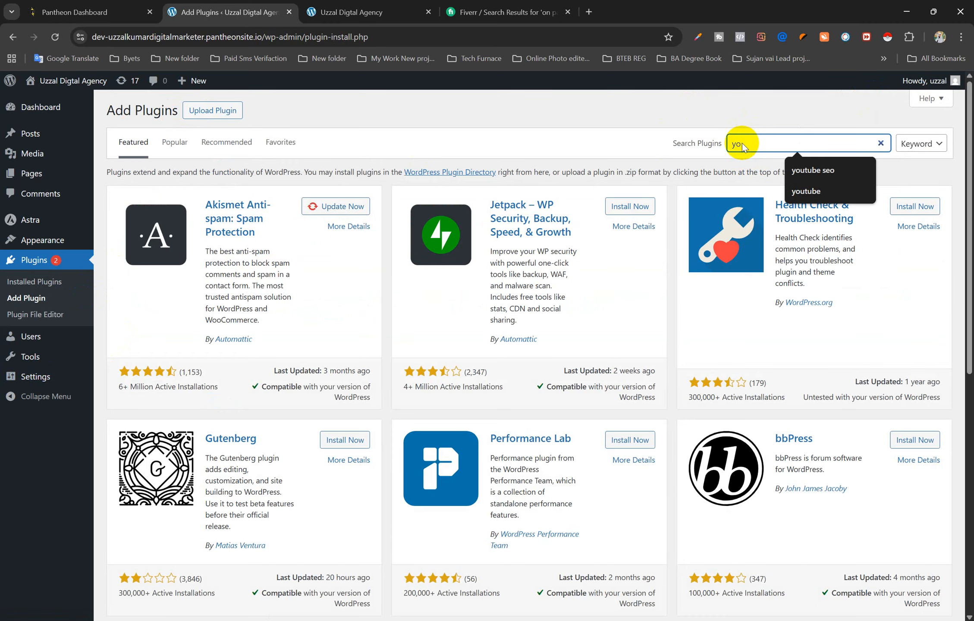
text(ost seo)
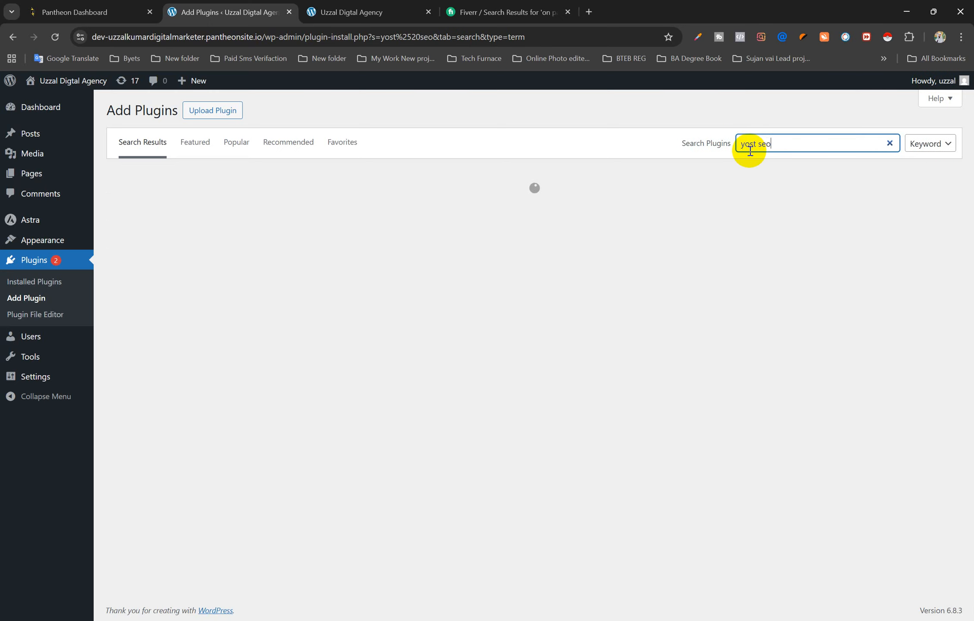
Look up "yost seo" on Google in a new tab and copy the corrected term "yoast seo"
triple_click(747, 146)
key(ctrl+c)
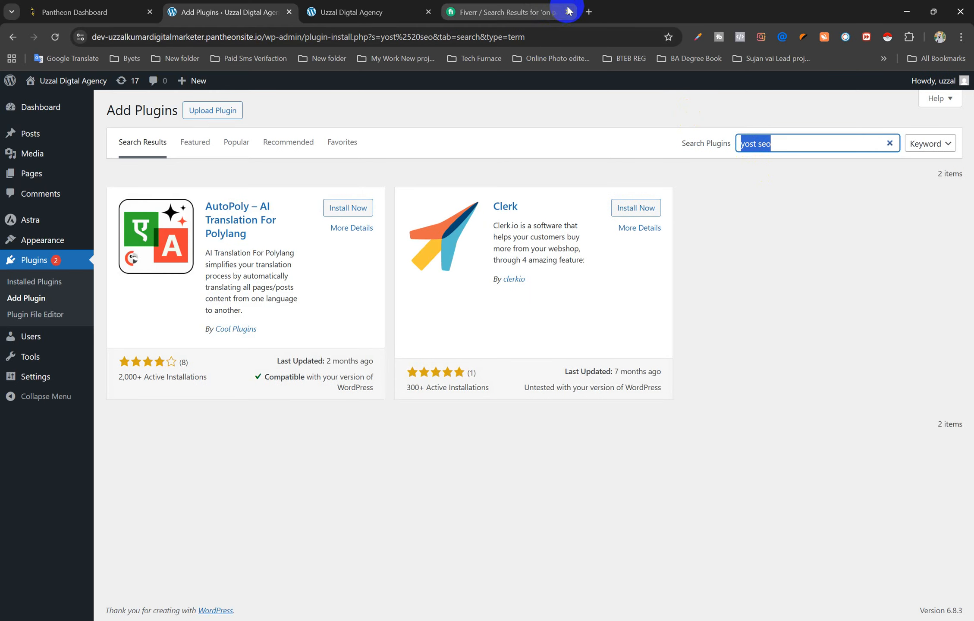
click(589, 11)
key(ctrl+v)
key(Return)
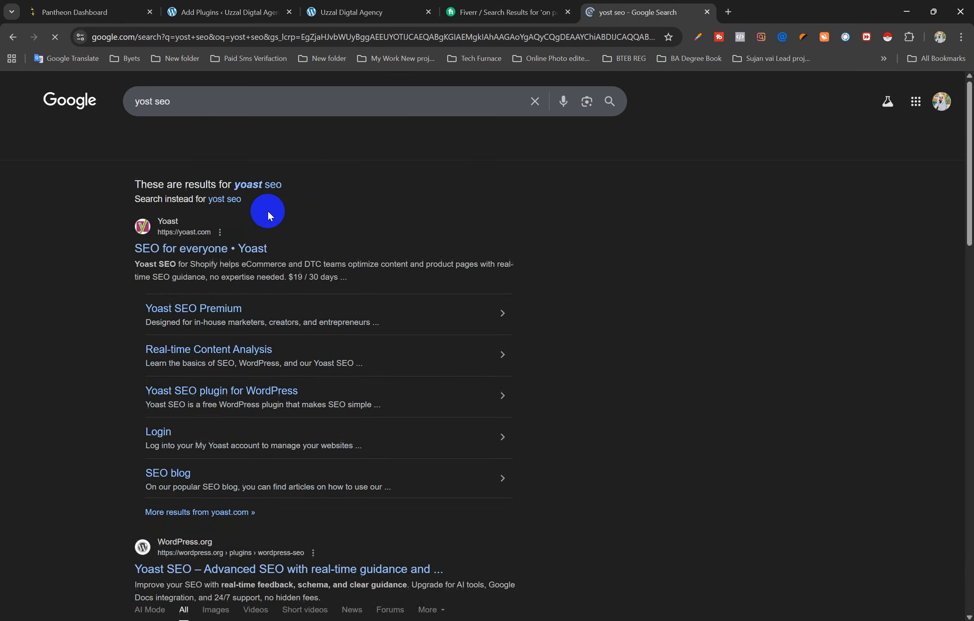
click(254, 186)
triple_click(191, 106)
key(ctrl+c)
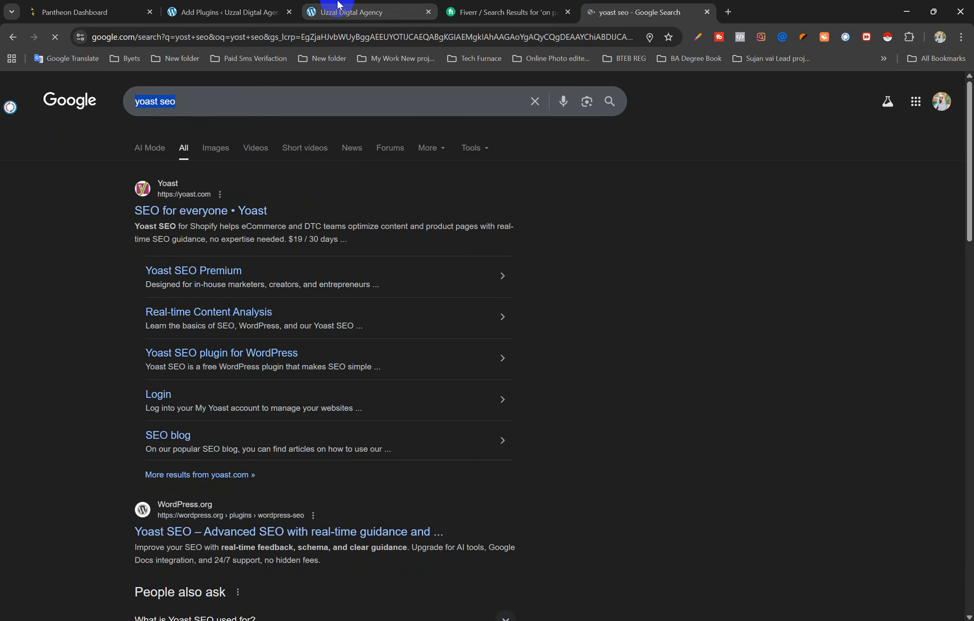
Find the Yoast SEO plugin in WordPress by searching for "yoast seo", and install and activate it
click(288, 2)
key(ctrl+v)
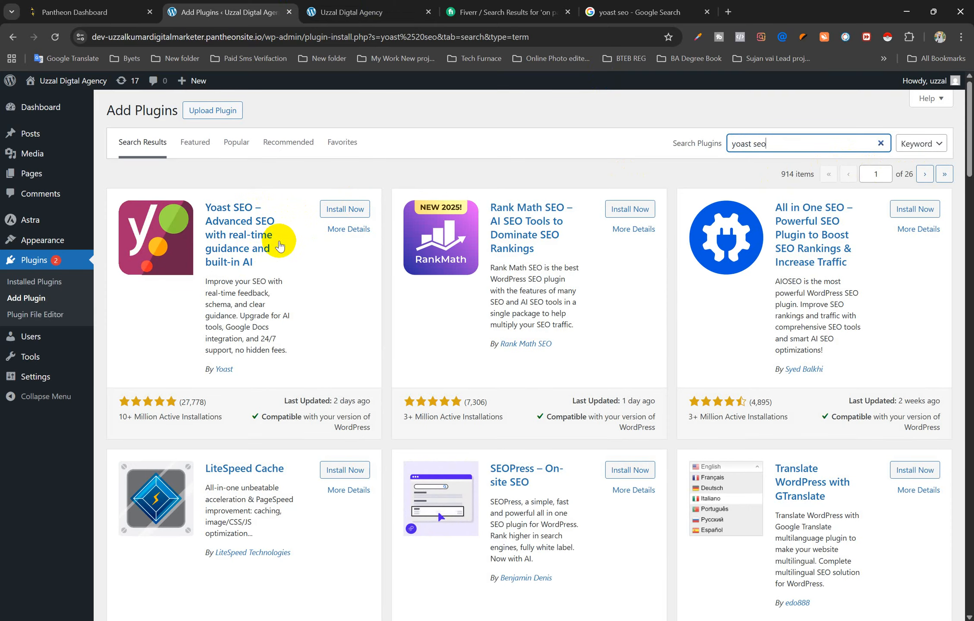
click(340, 210)
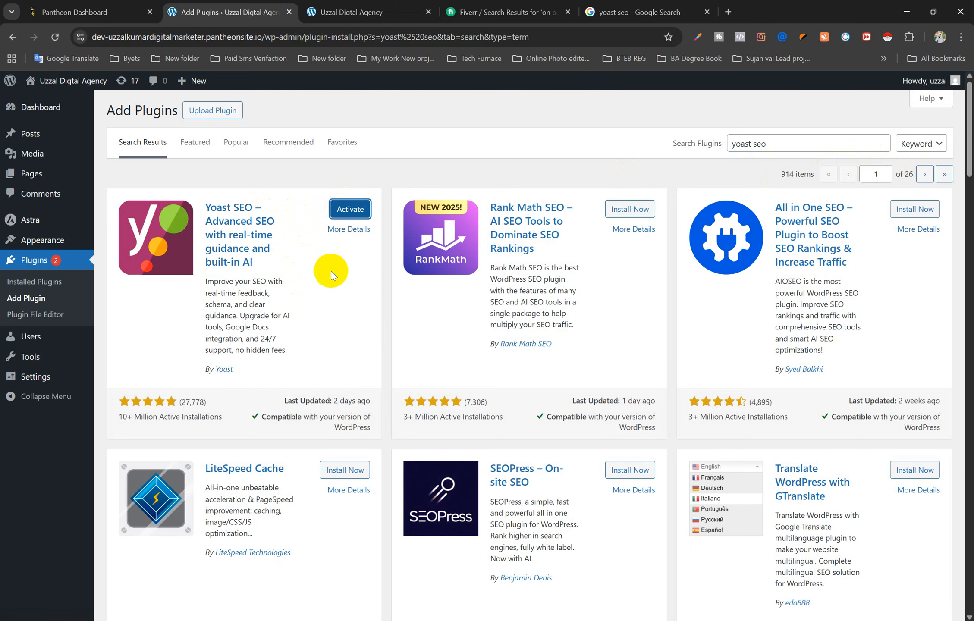
click(348, 210)
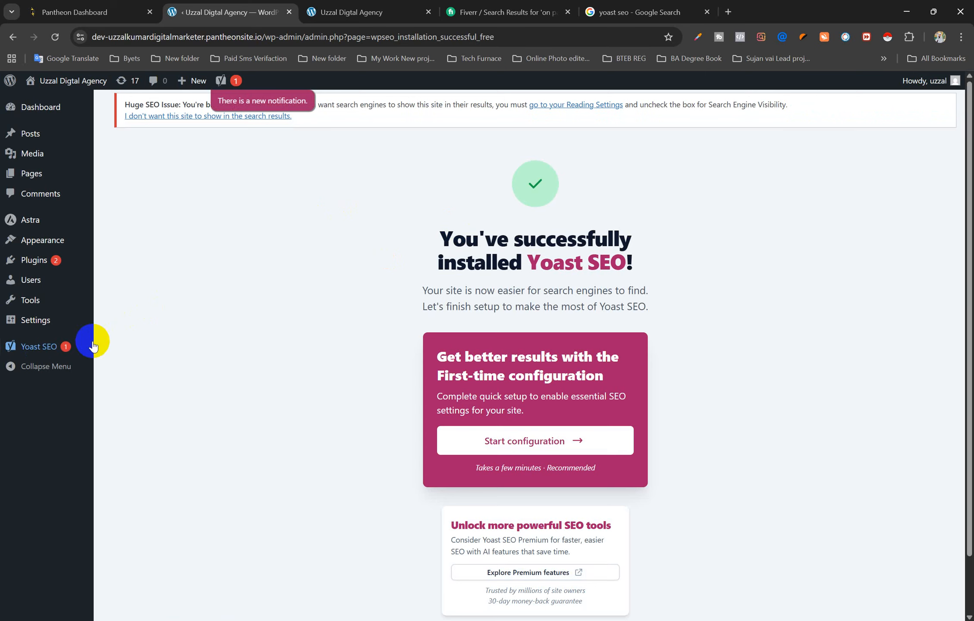
Open the Yoast SEO general dashboard and dismiss the AI+ upgrade popup
click(41, 352)
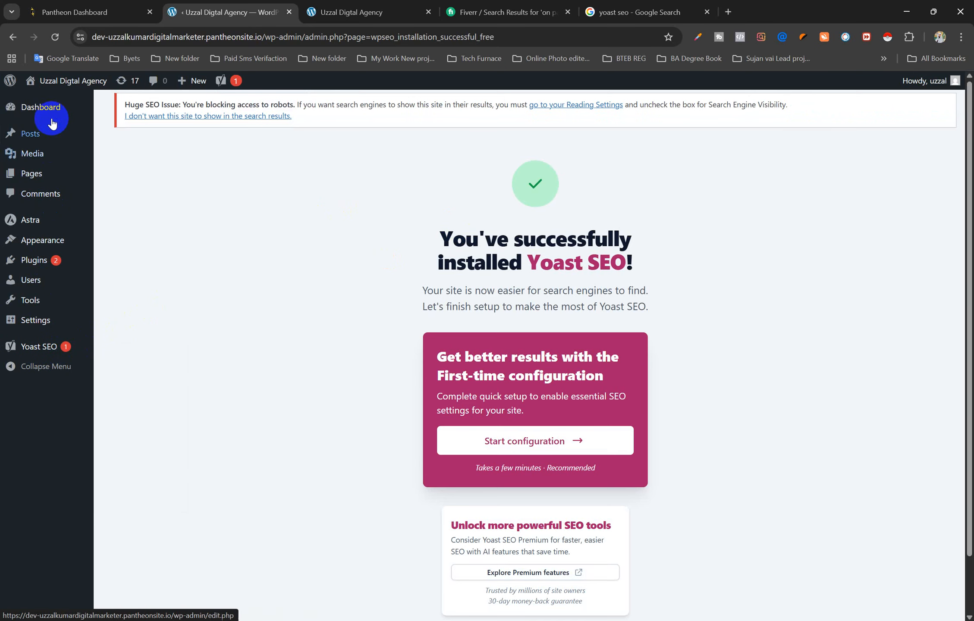
mouse_move(41, 350)
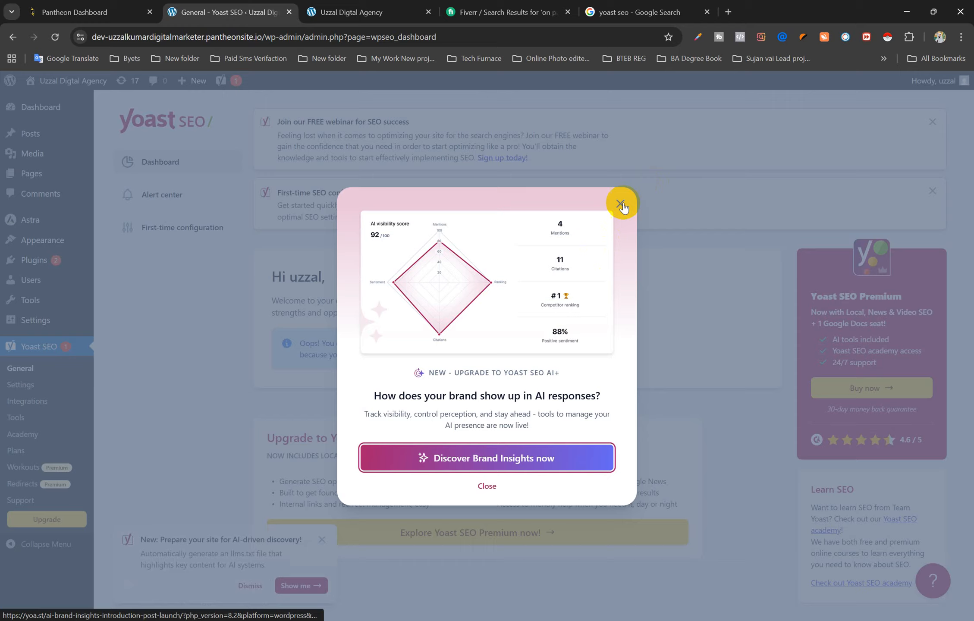
right_click(620, 204)
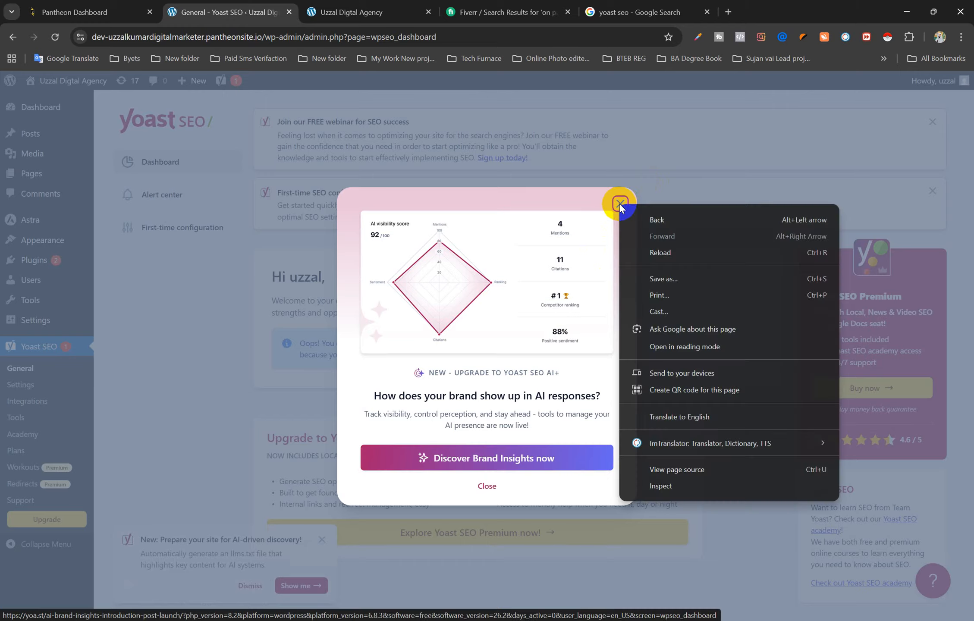
click(687, 191)
scroll(540, 336, down, 1)
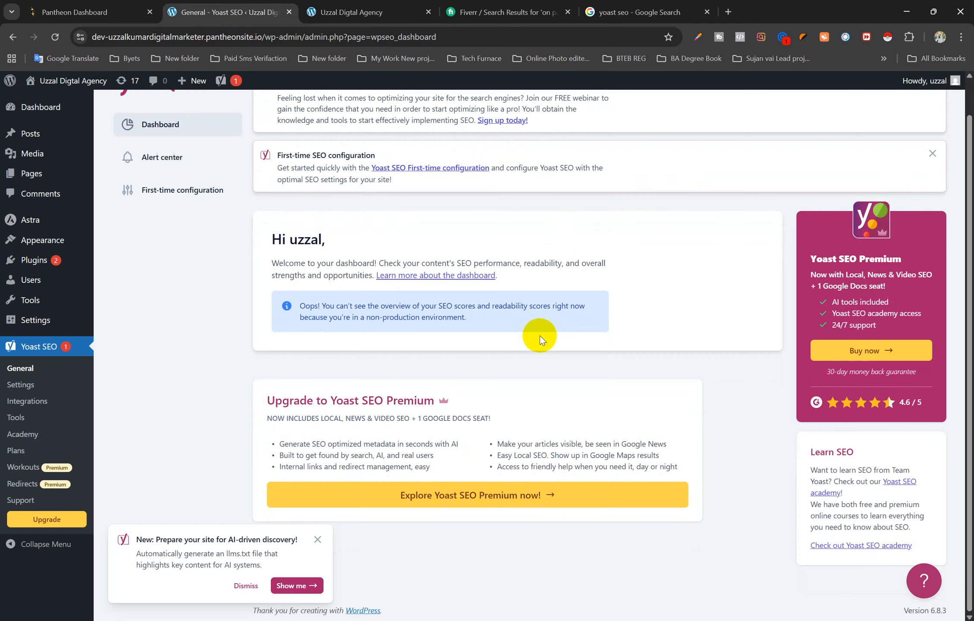
scroll(540, 336, up, 1)
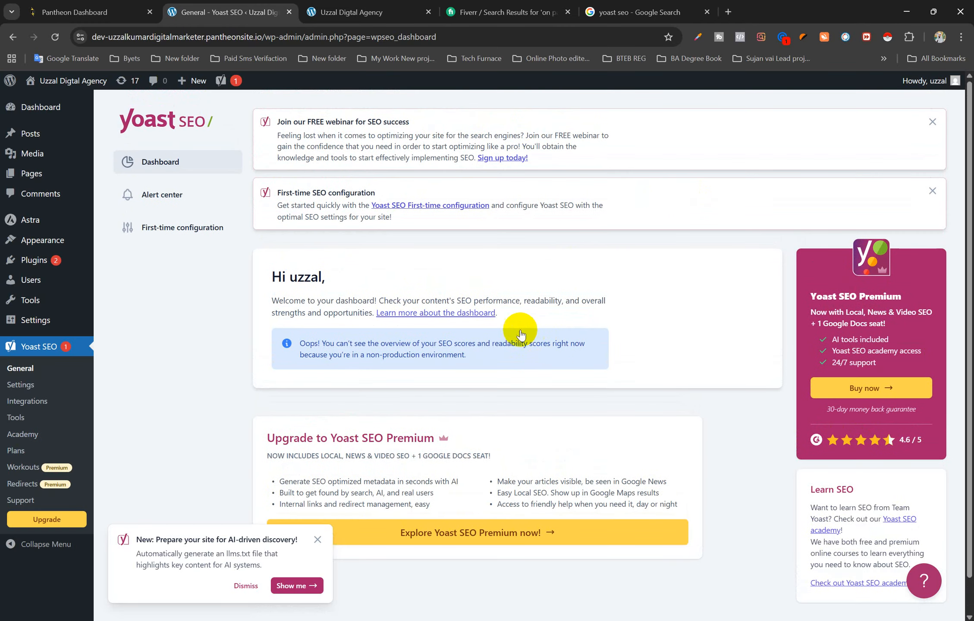
Look over the WordPress Dashboard home page and glance at the site's live front page
click(48, 112)
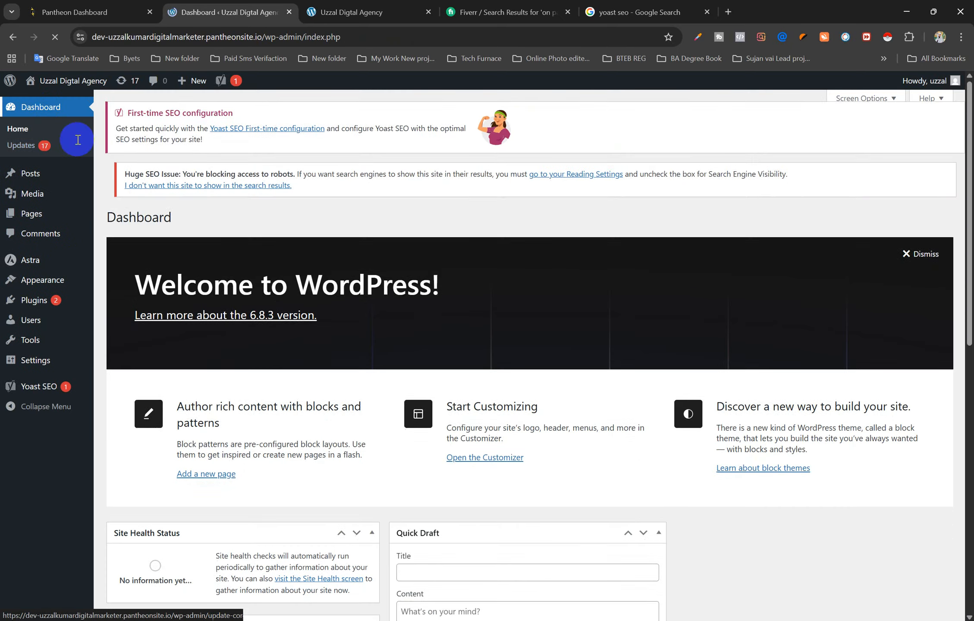
scroll(459, 250, down, 5)
scroll(463, 251, up, 5)
click(412, 9)
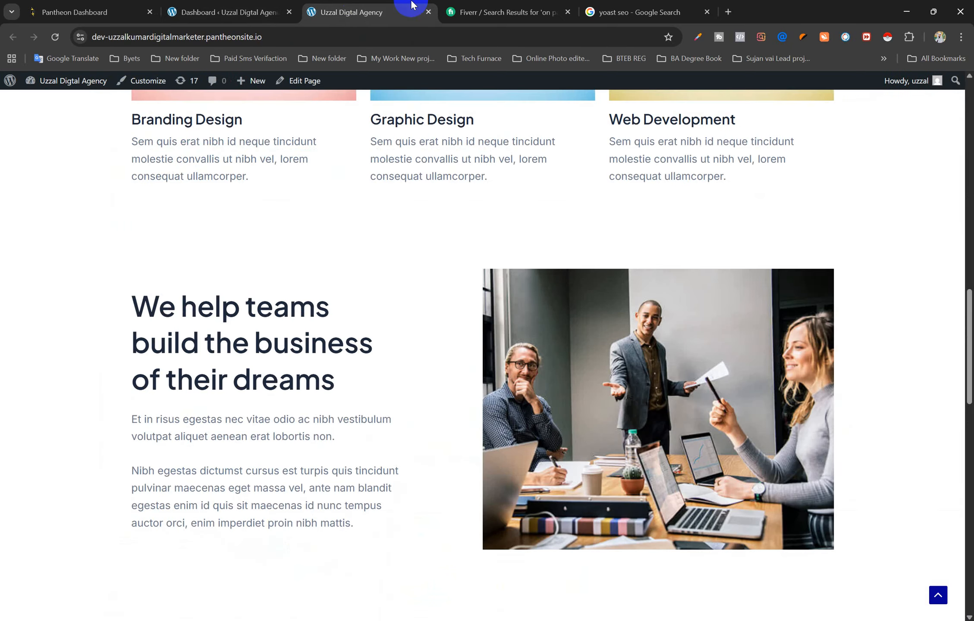
click(243, 7)
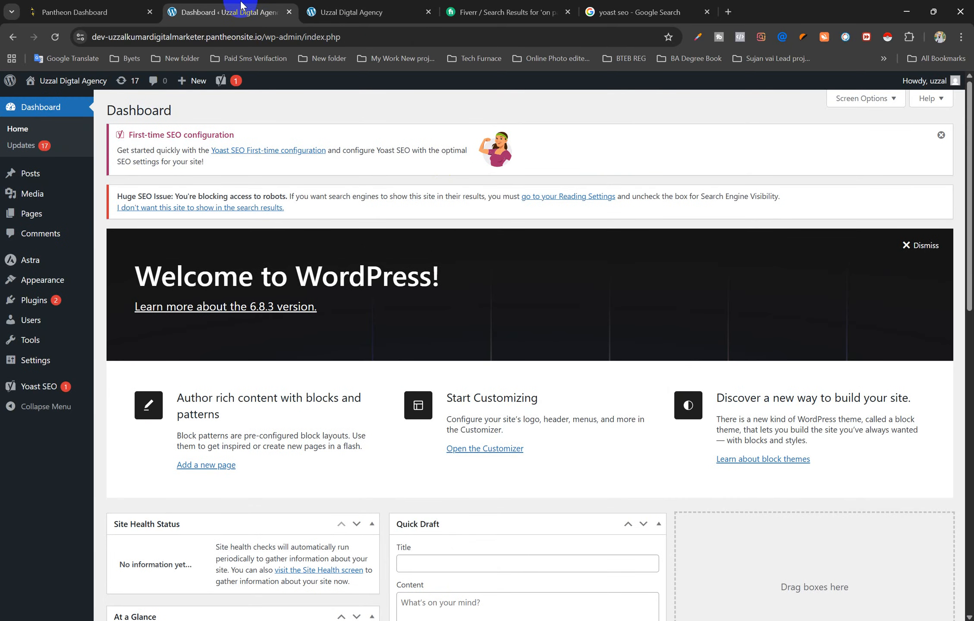
Close the "yoast seo" Google search tab and open a new blank tab
click(644, 11)
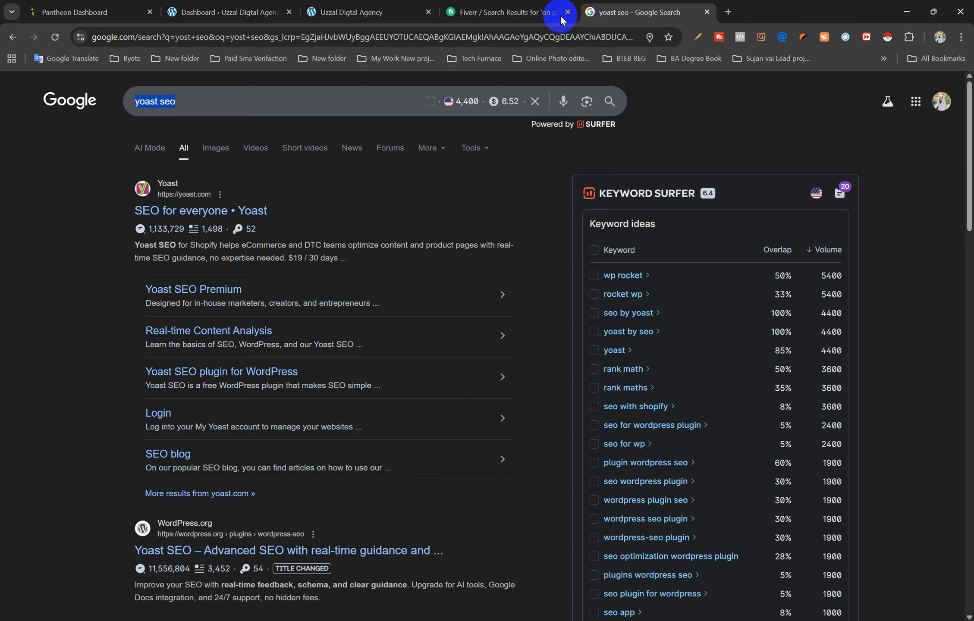
key(ctrl+w)
click(587, 10)
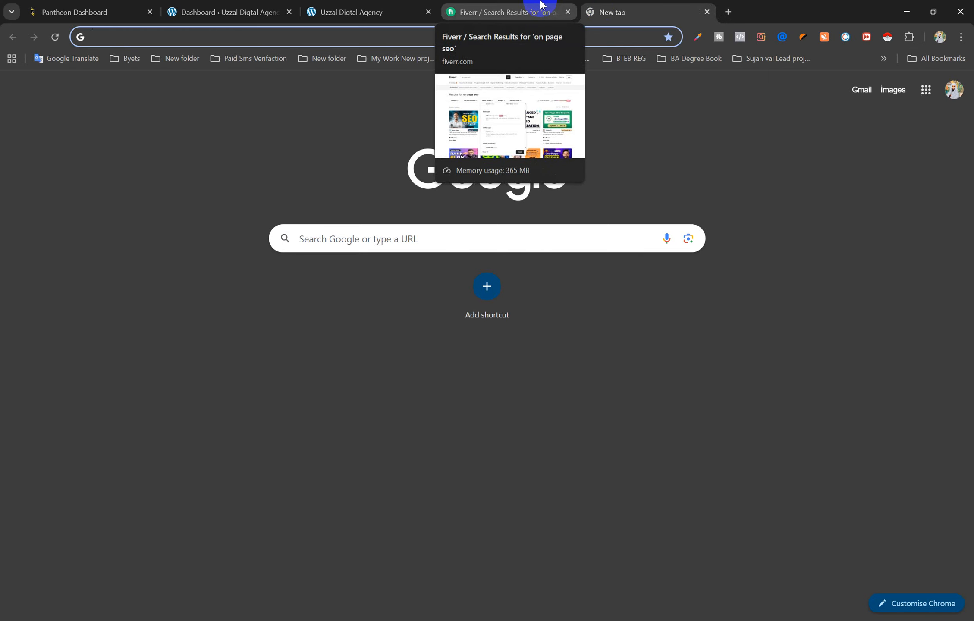
Return to the WordPress admin and open the list of all posts
click(247, 4)
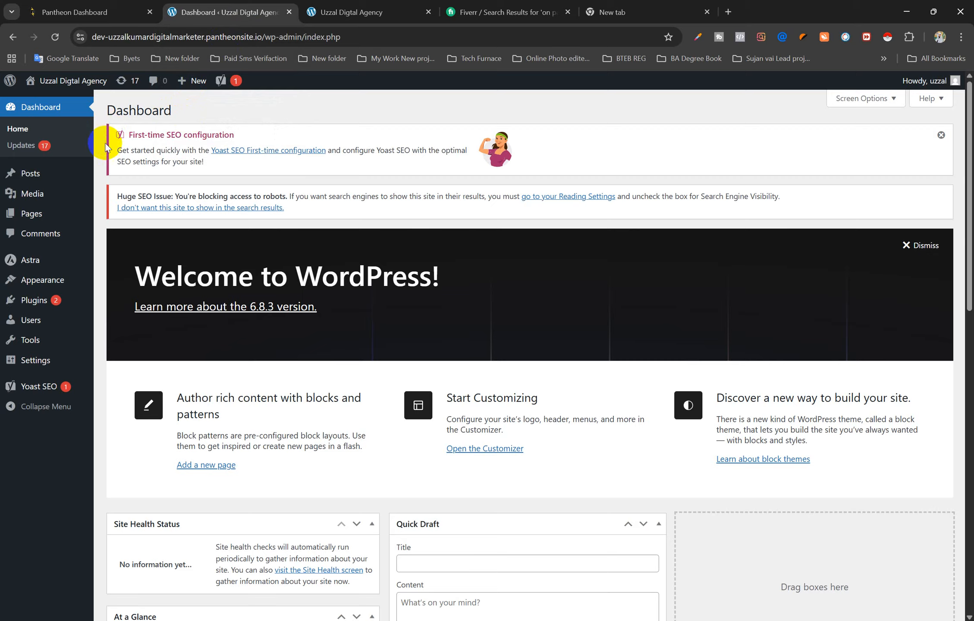
mouse_move(40, 175)
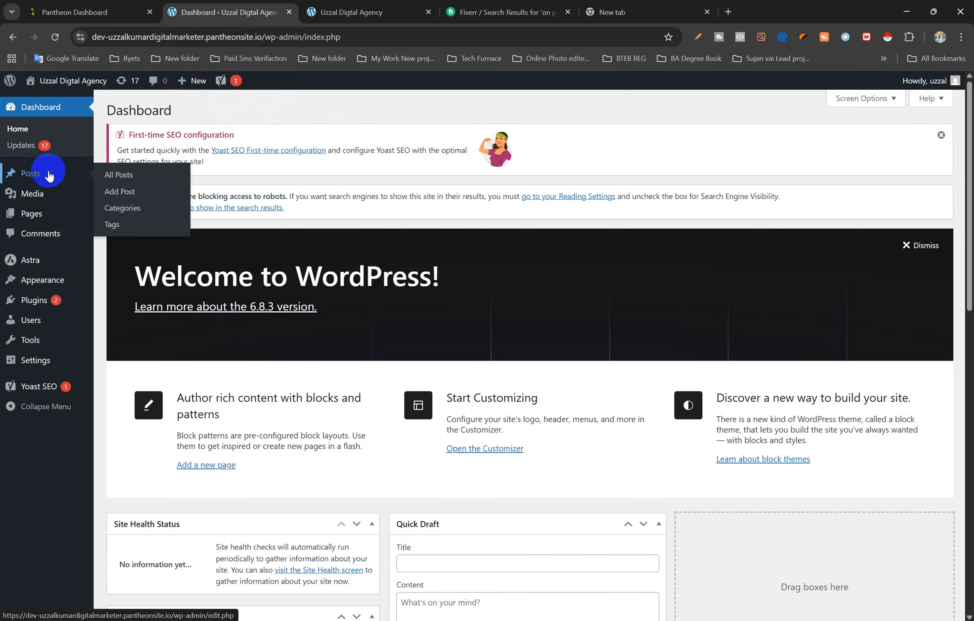
click(125, 177)
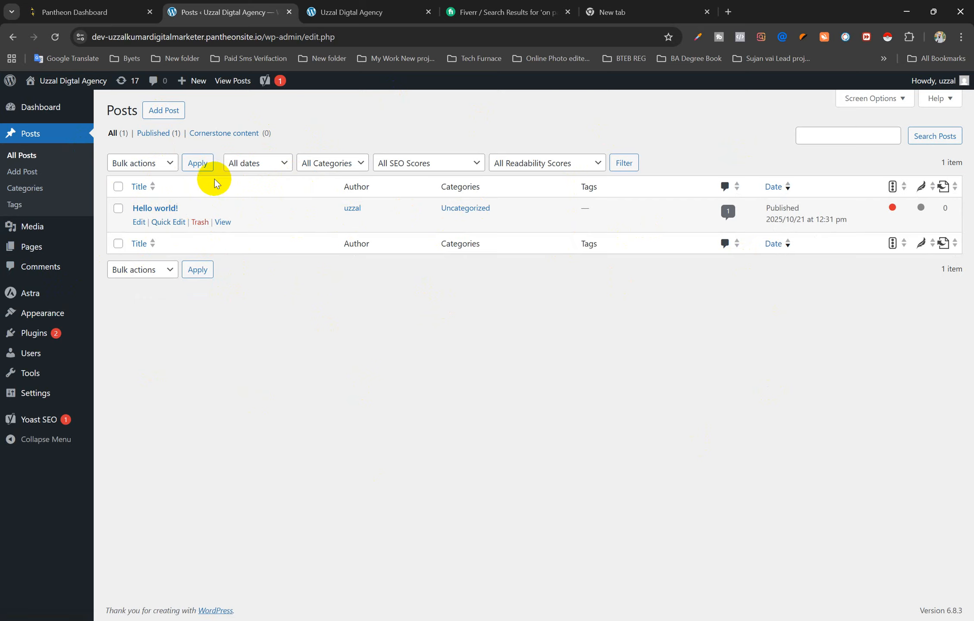
Examine the live site's front page, including its Services, About and Reviews sections
click(358, 12)
click(388, 267)
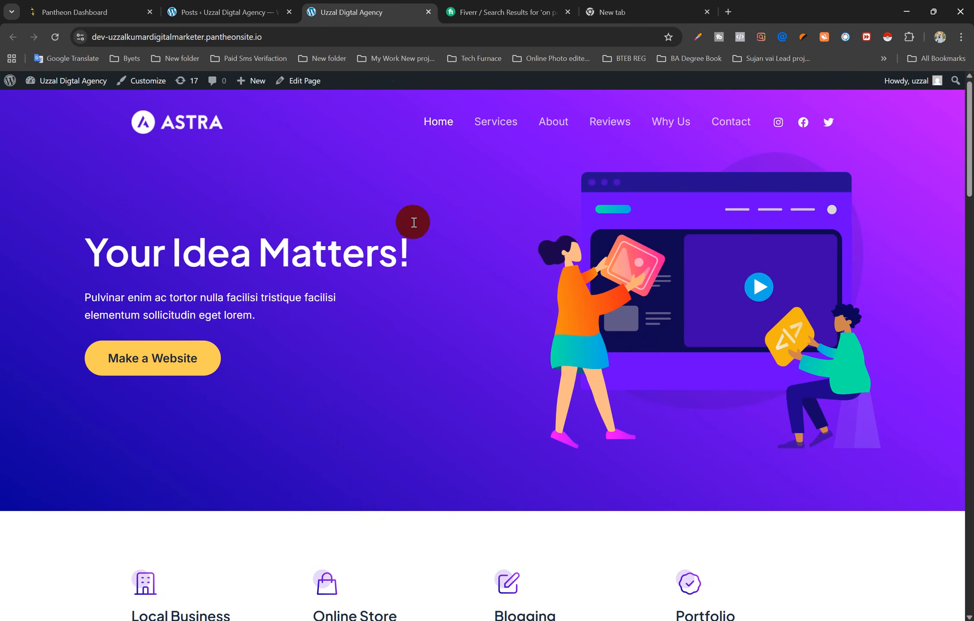
scroll(435, 326, down, 5)
scroll(438, 326, up, 5)
click(487, 120)
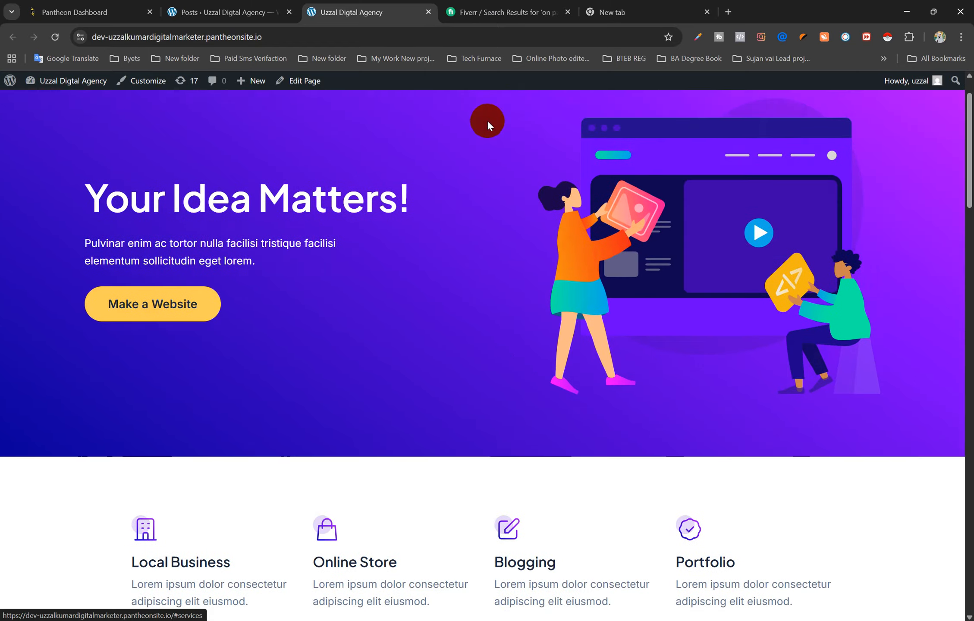
scroll(521, 269, up, 5)
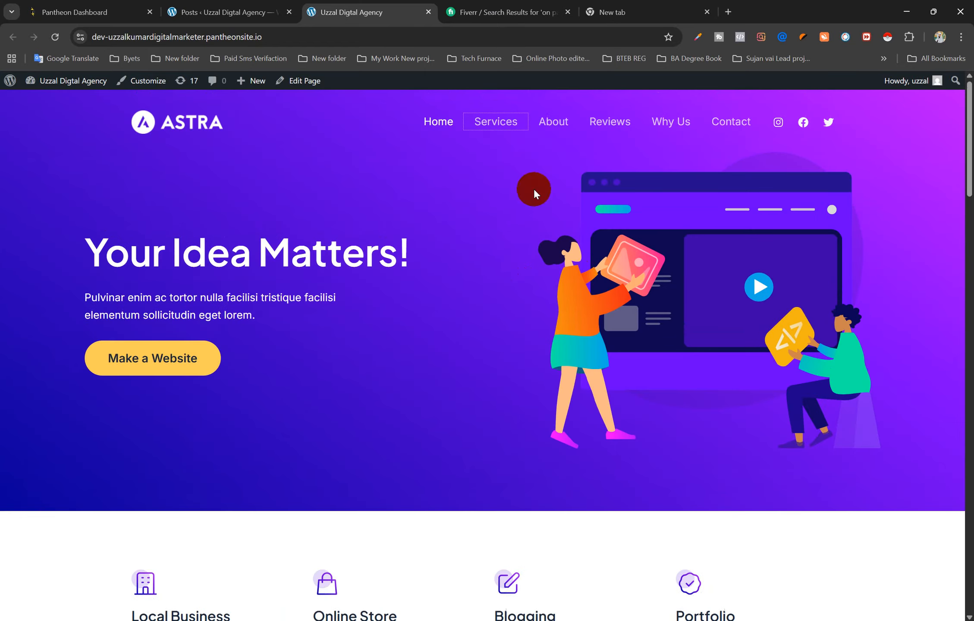
click(552, 124)
scroll(569, 276, up, 10)
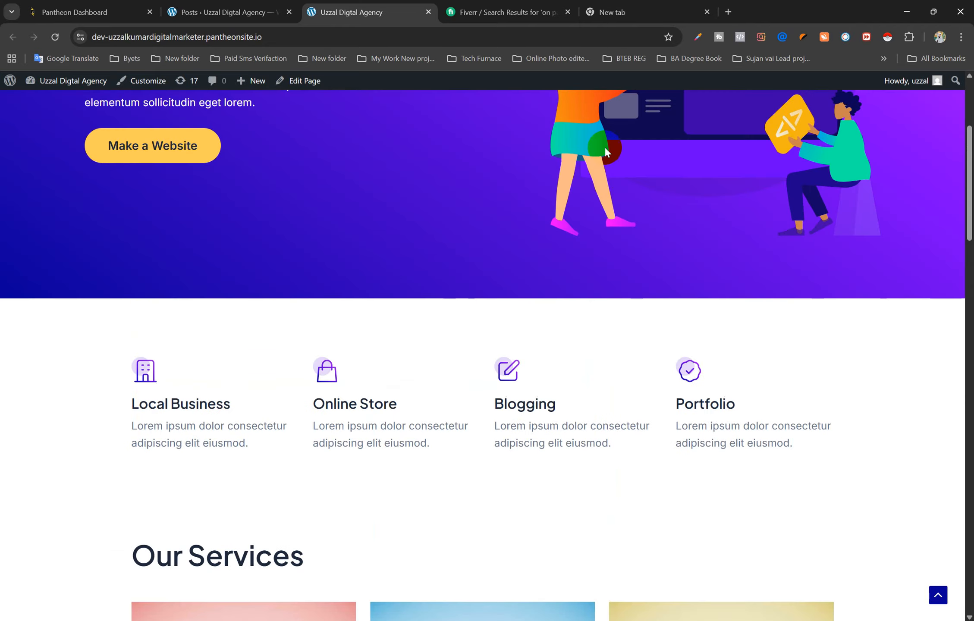
click(617, 120)
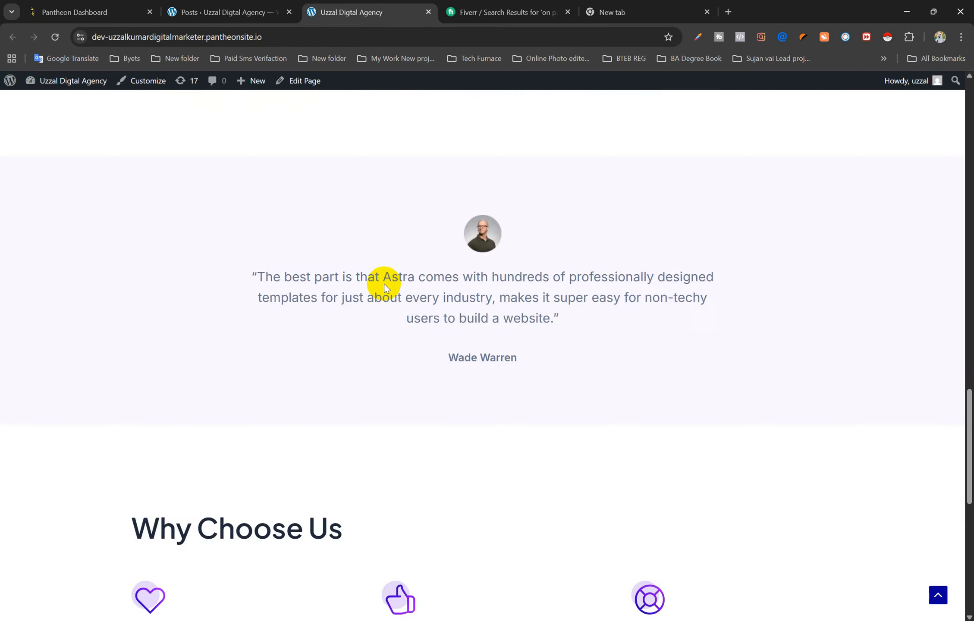
scroll(383, 282, up, 15)
scroll(474, 280, up, 4)
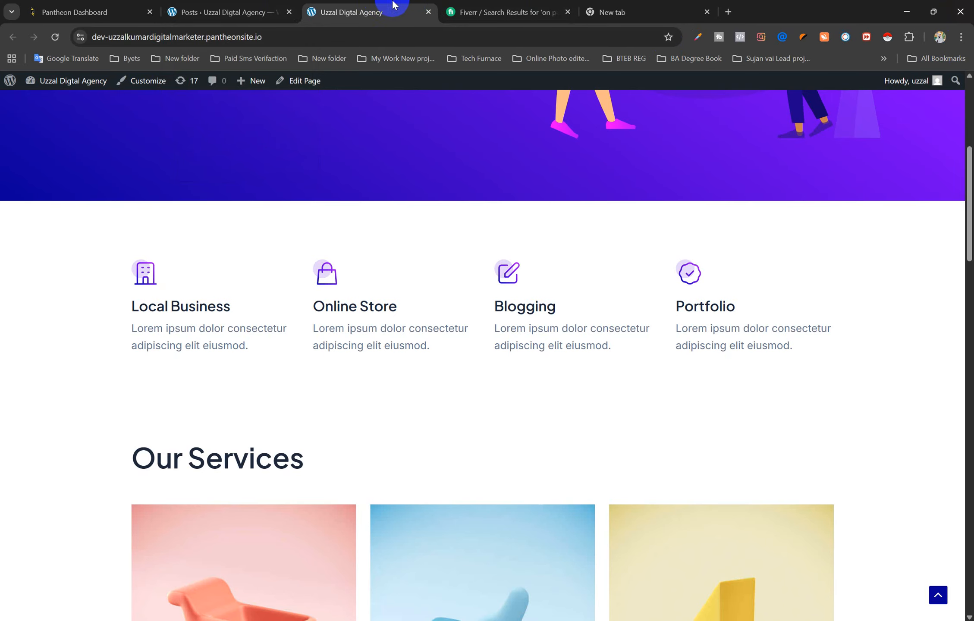
Start a new post in WordPress, dismiss the editor's welcome guide and look over the Yoast SEO section
click(283, 5)
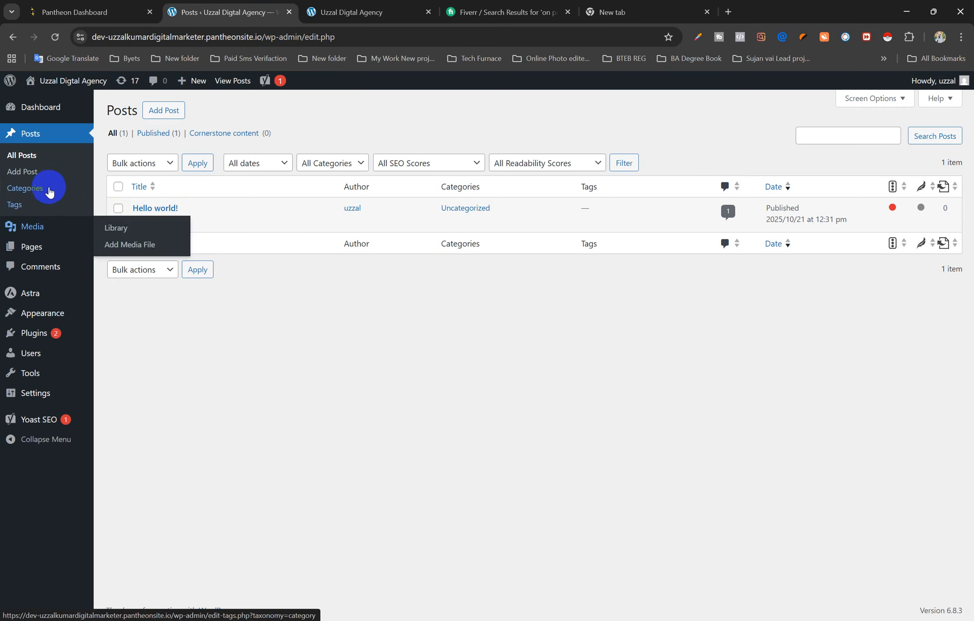
click(25, 175)
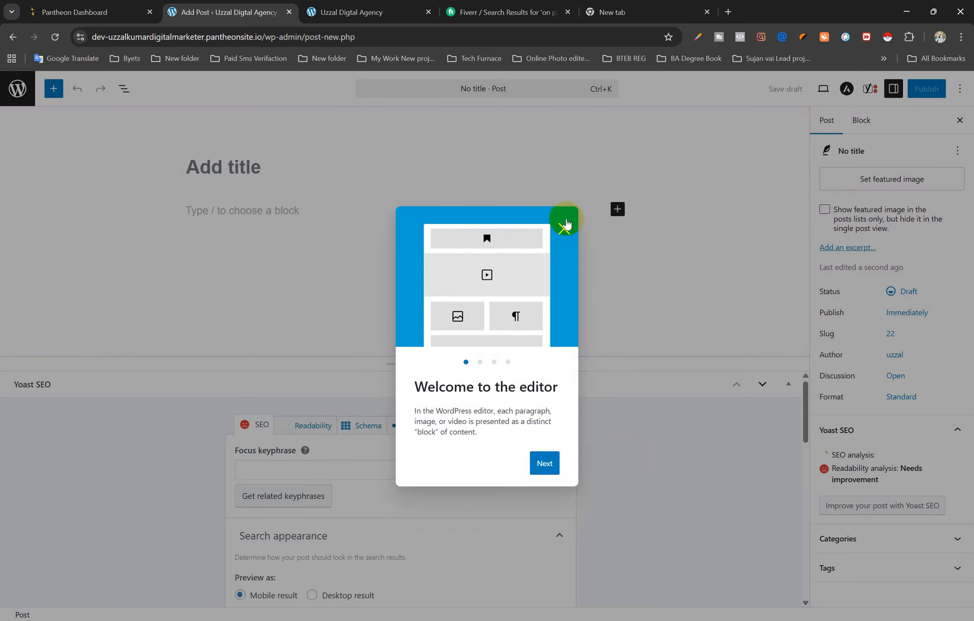
click(565, 225)
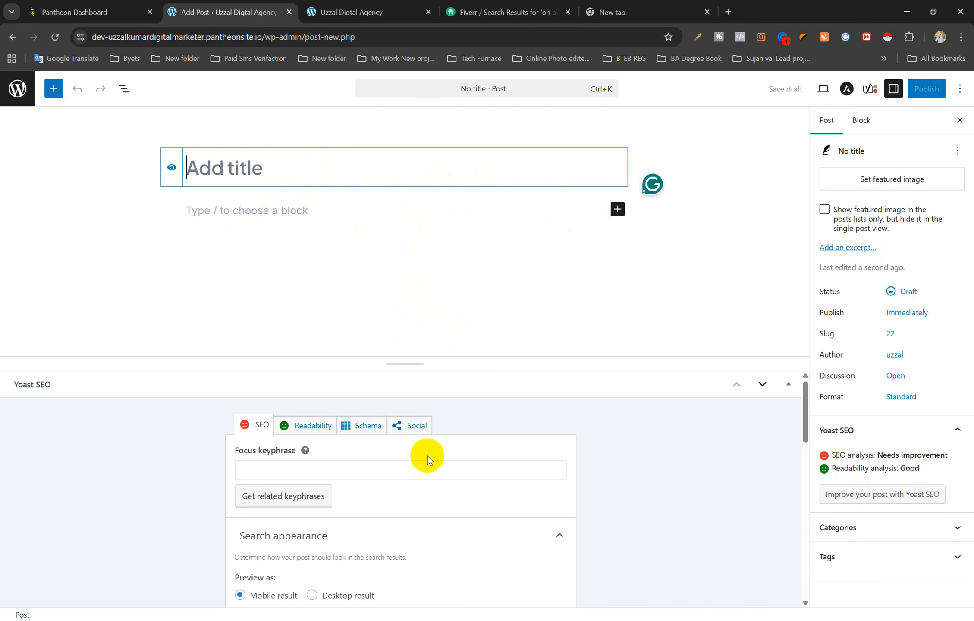
scroll(427, 456, down, 5)
scroll(427, 456, up, 3)
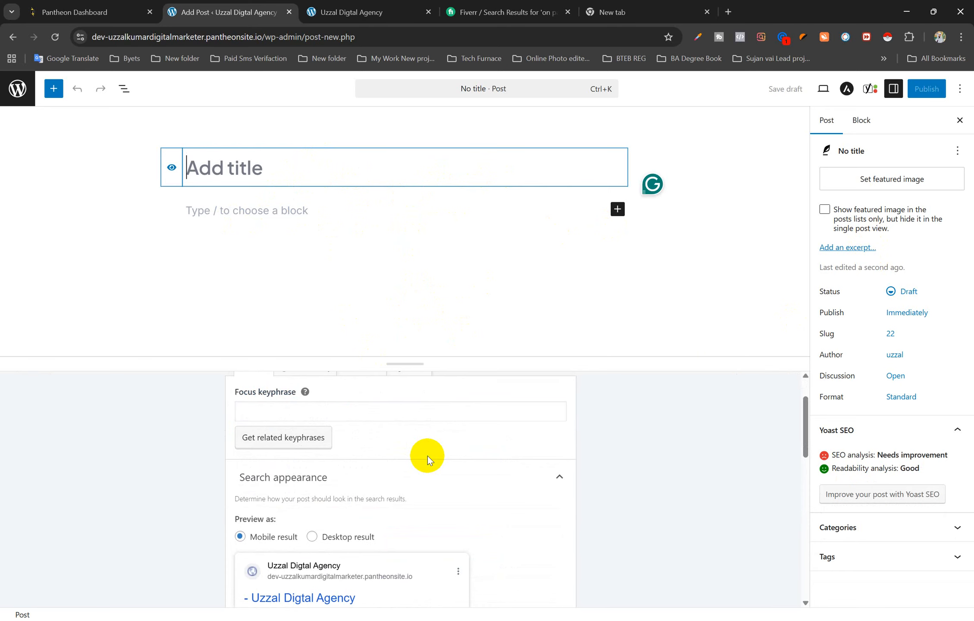
Look over the new post's Yoast SEO panel, preview device options, Astra settings and general post settings
scroll(428, 456, up, 1)
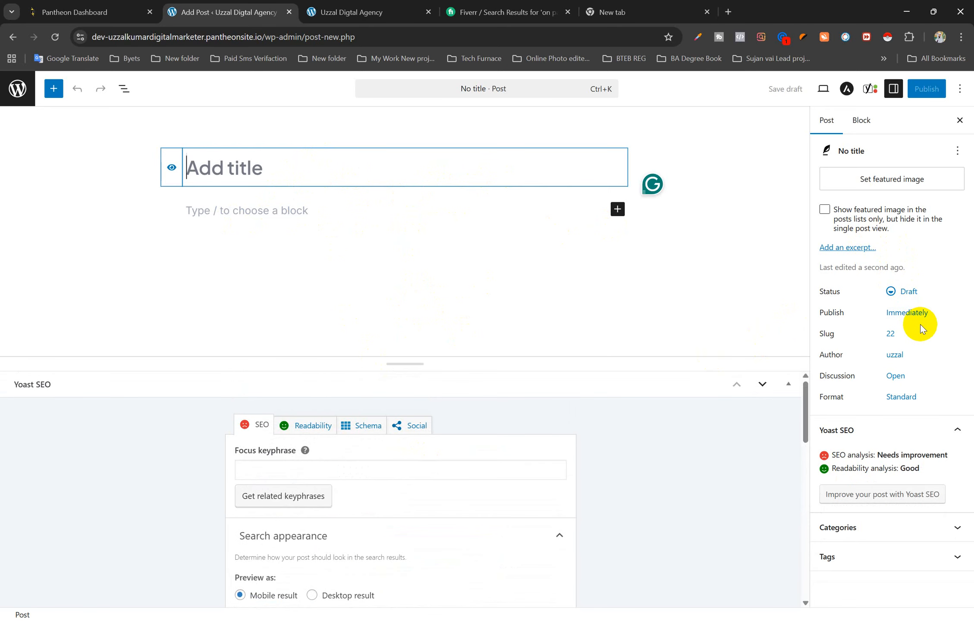
click(870, 90)
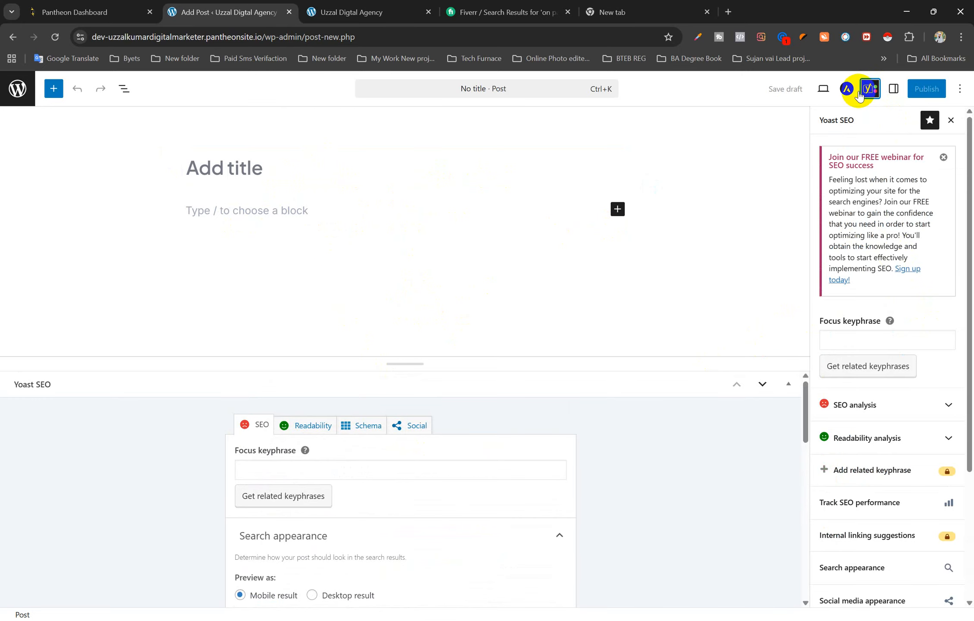
click(823, 89)
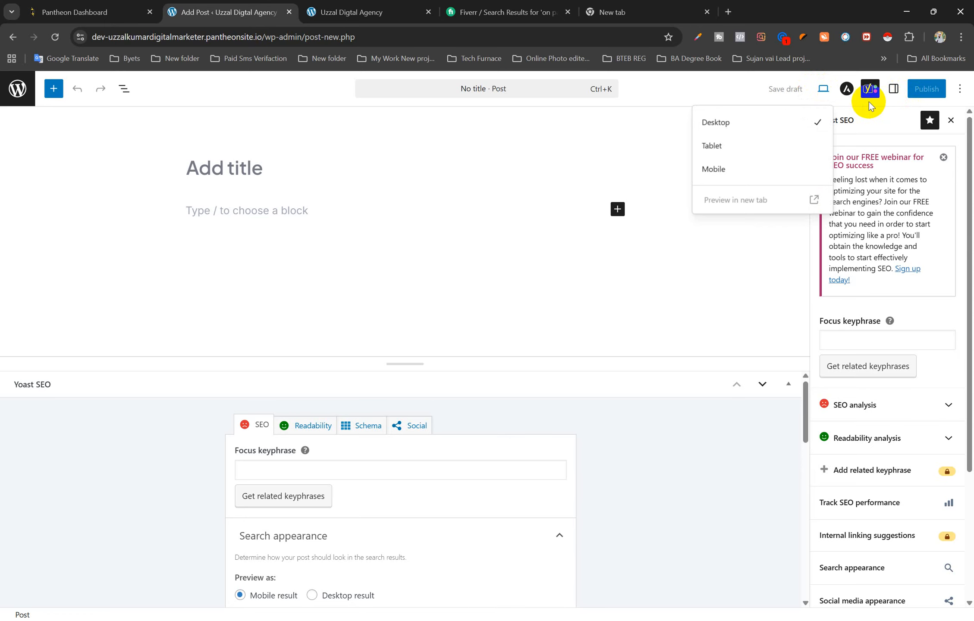
click(847, 89)
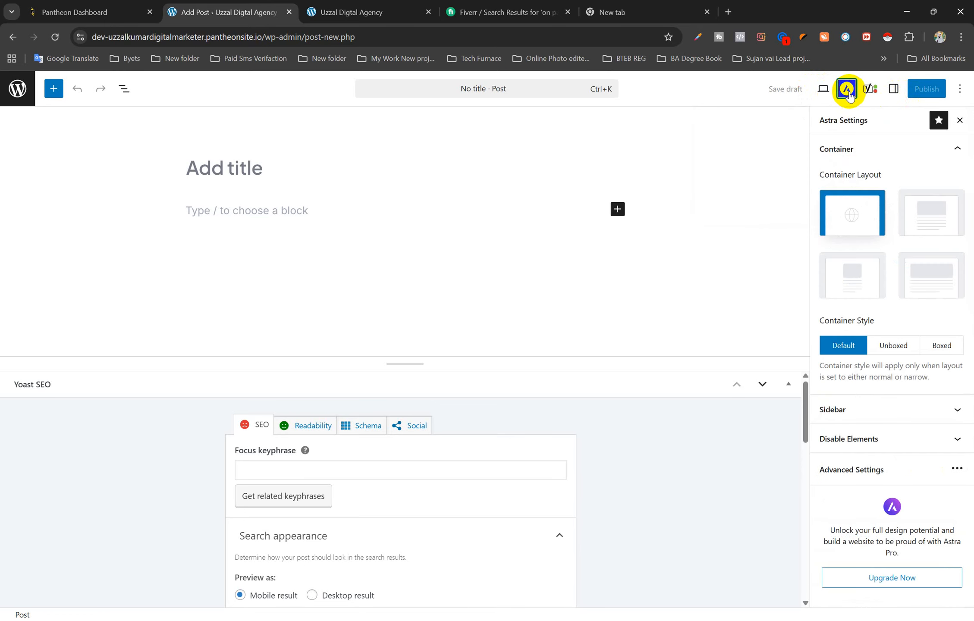
click(961, 119)
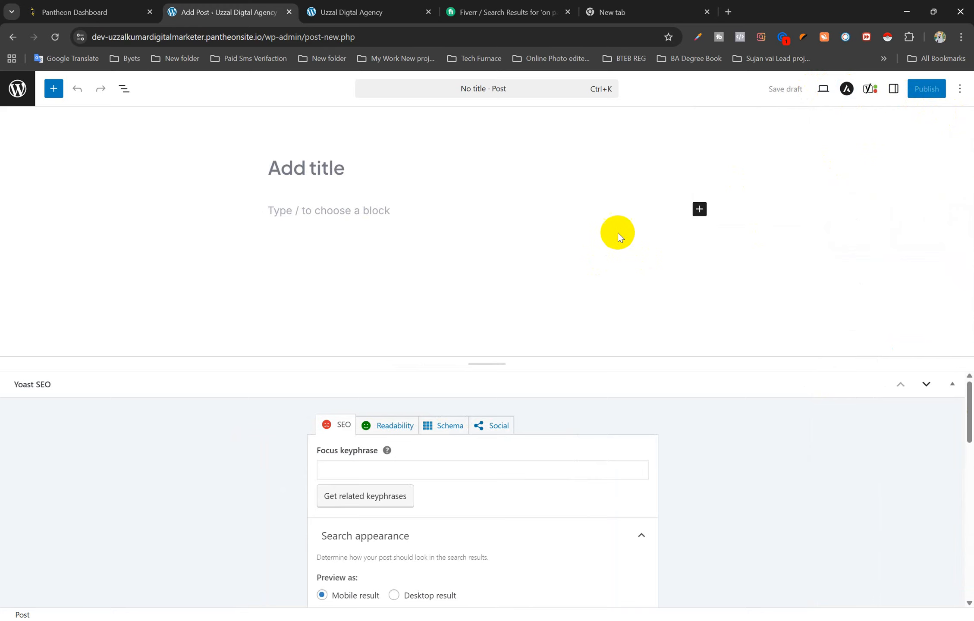
click(340, 169)
click(824, 90)
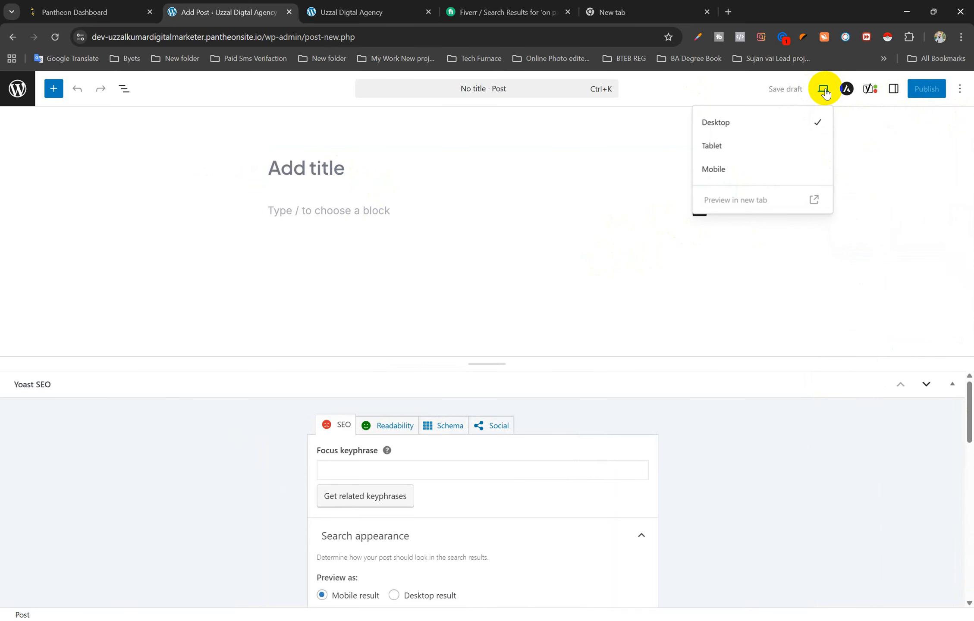
click(892, 89)
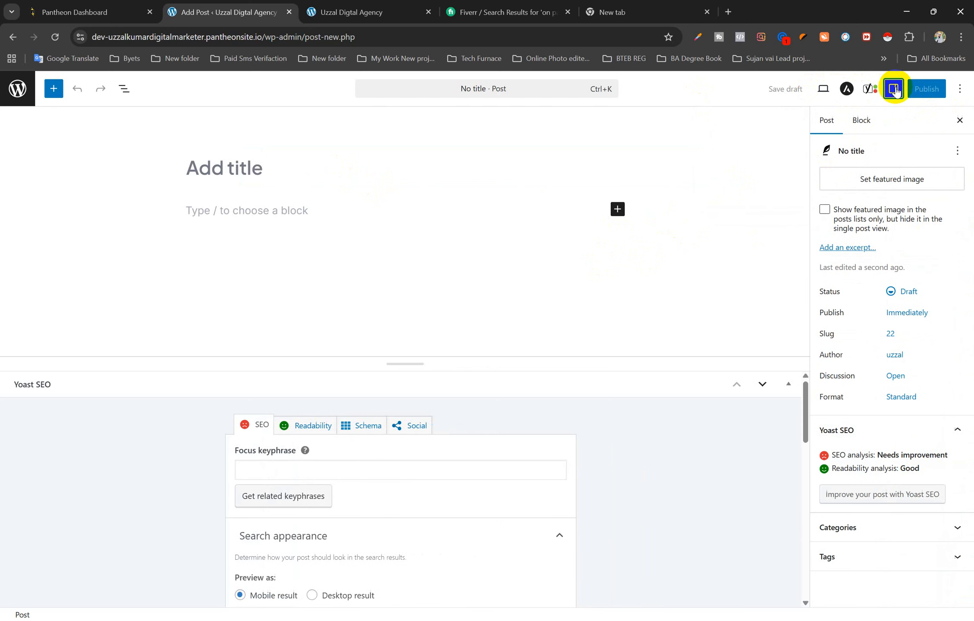
click(228, 168)
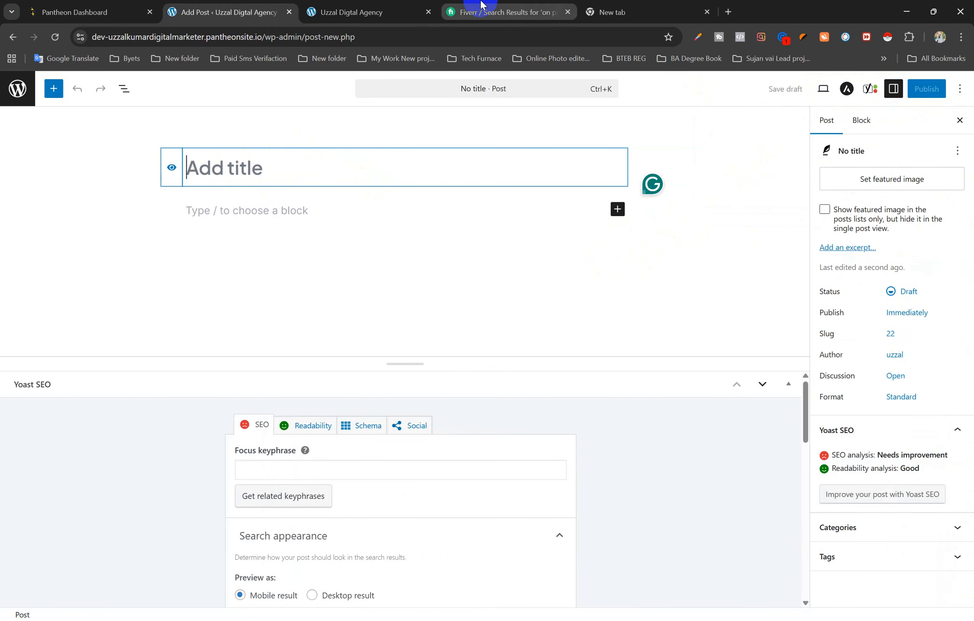
Switch to the blank browser tab and open ChatGPT at chatgpt.com
click(647, 11)
click(612, 32)
text(c)
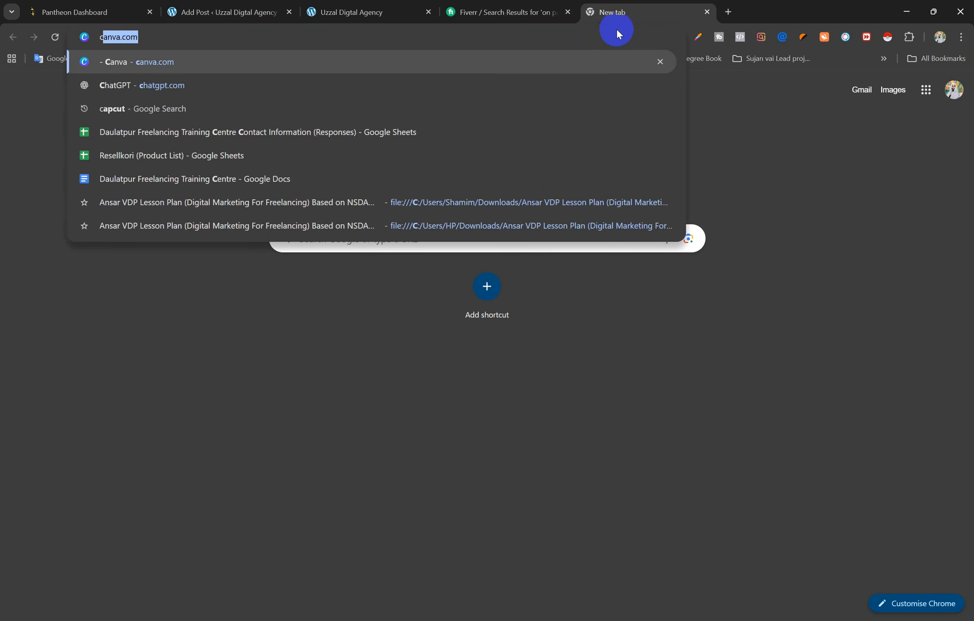
text(h)
key(Return)
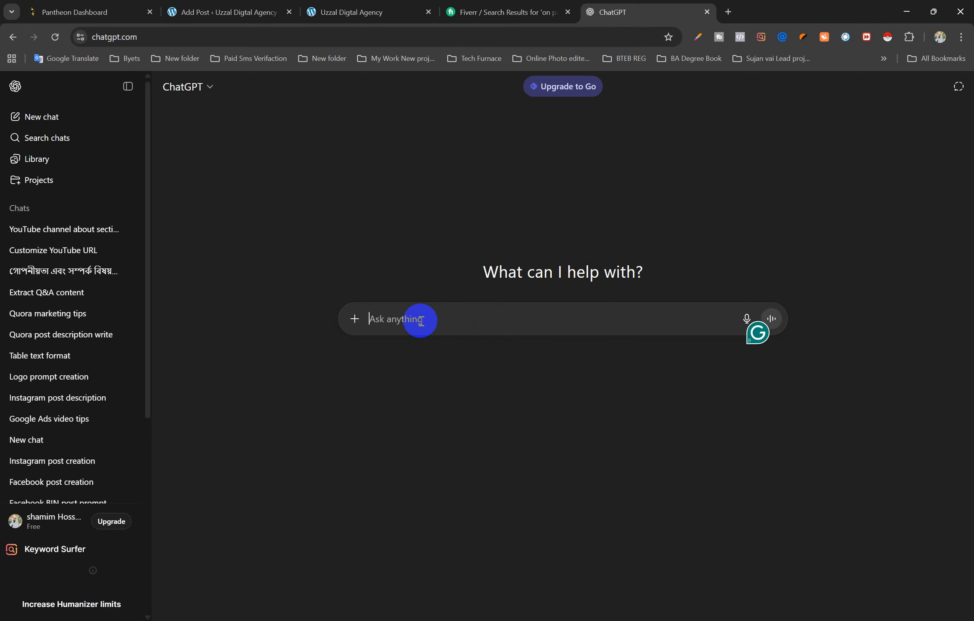
Write "How to make free website." as the first line of the prompt and start a second line
text(How to make a)
key(BackSpace)
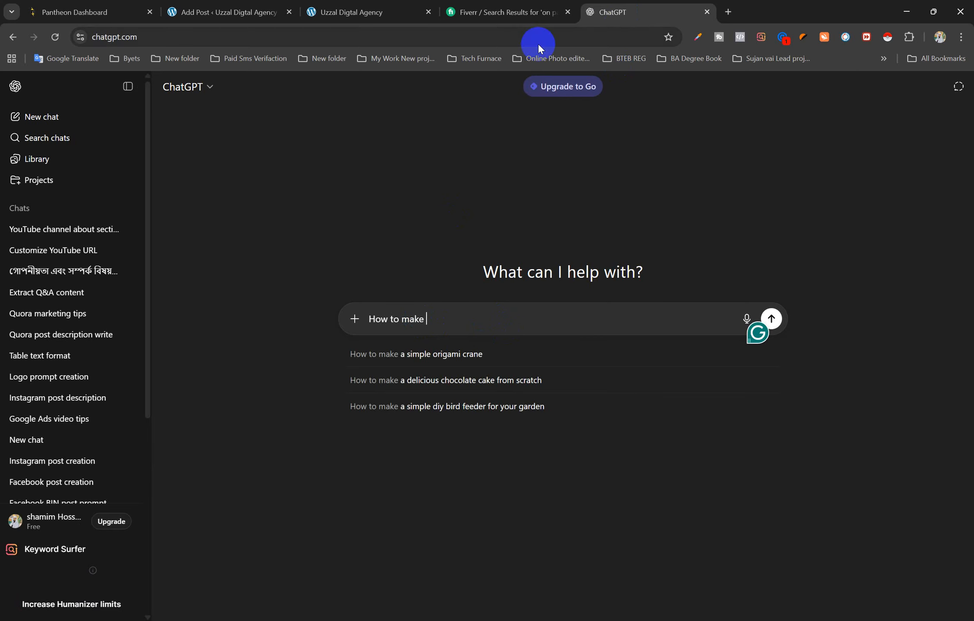
text(free )
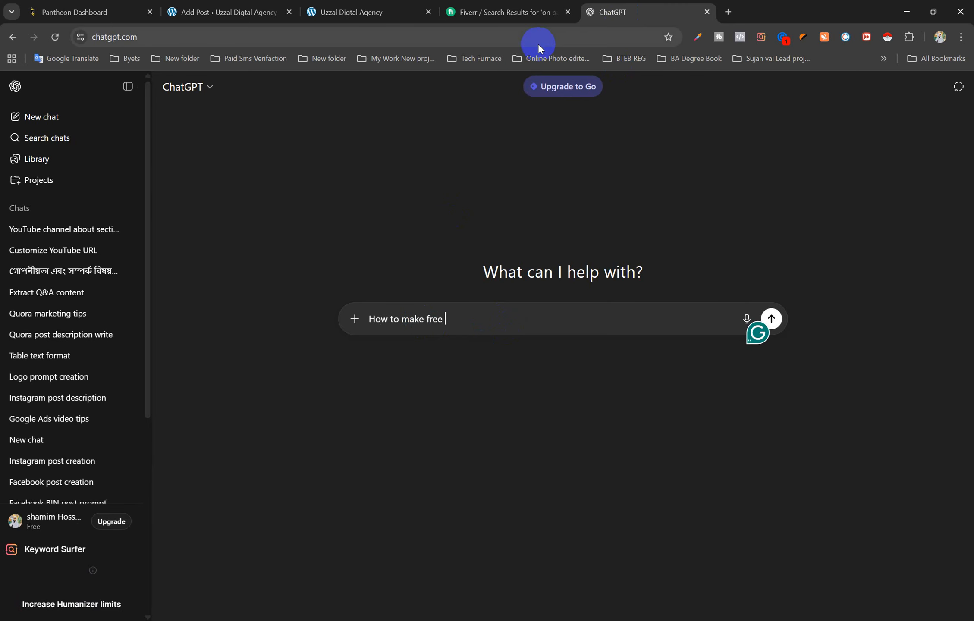
text(website)
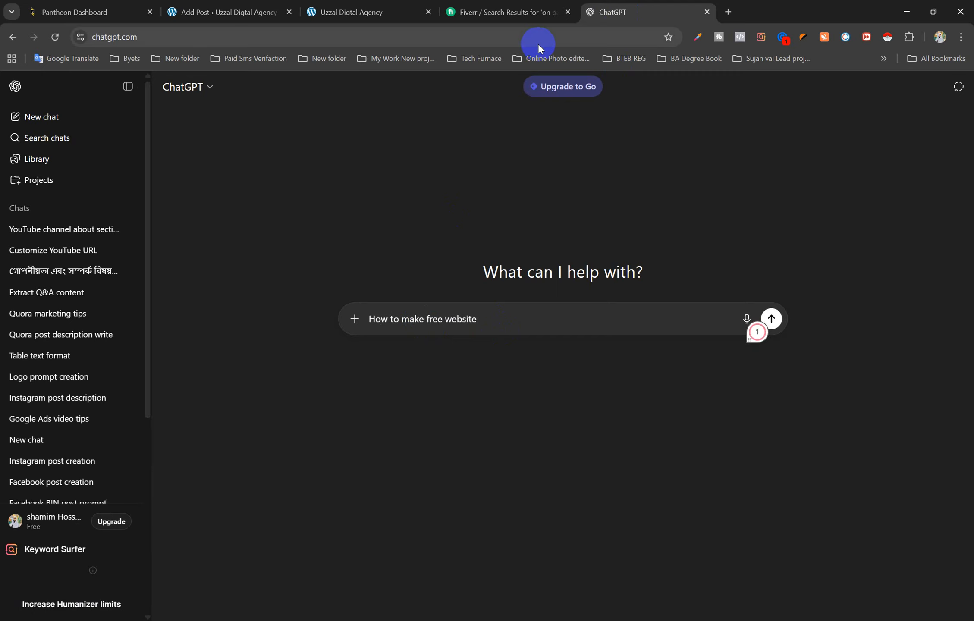
text(.)
key(shift+Return)
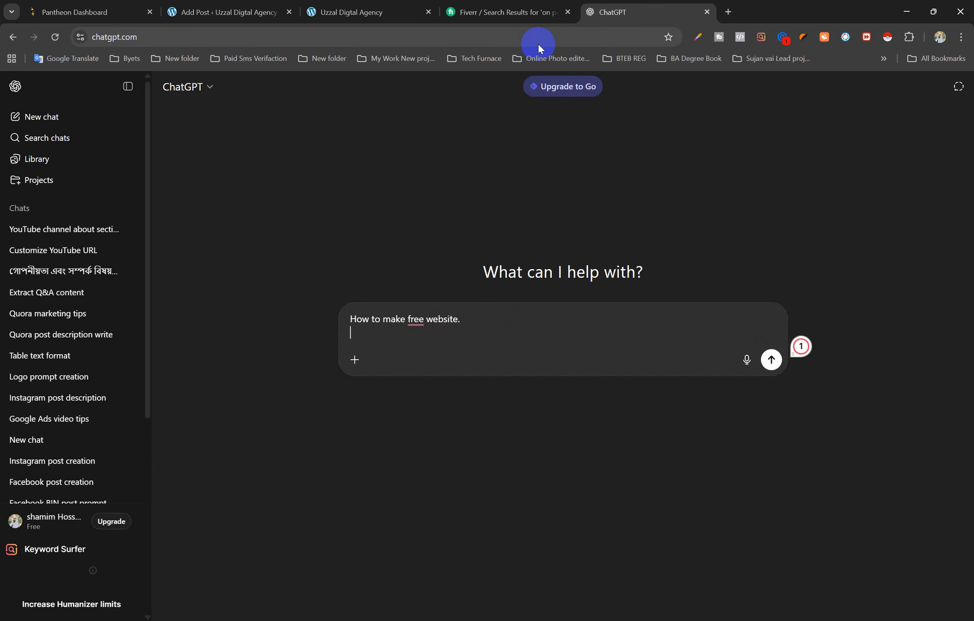
Add a request to write an SEO-friendly website post with this title for the Yoast SEO plugin, 1500 words in total, and send it
text(use this tit)
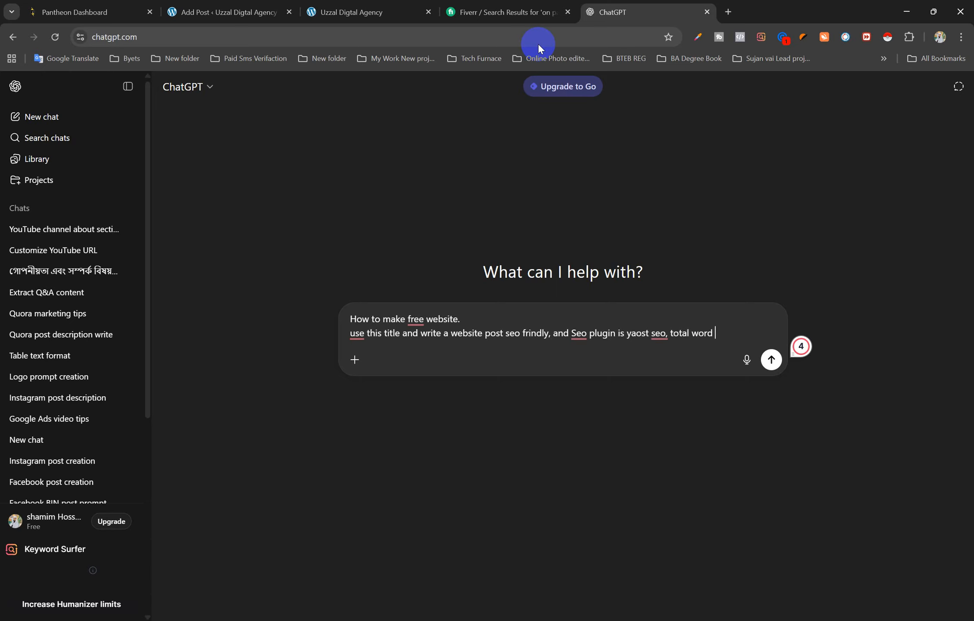
text(wi)
key(BackSpace)
key(BackSpace)
key(BackSpace)
text(00)
key(Return)
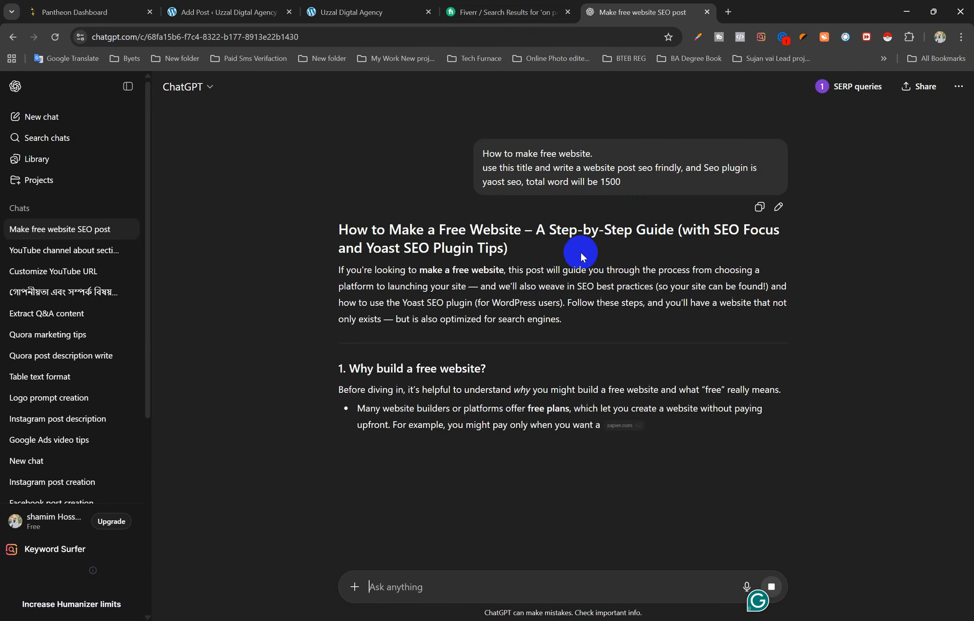
Examine the generated article's introduction and its sections on free websites, platforms and setup
scroll(585, 263, down, 1)
scroll(585, 263, down, 4)
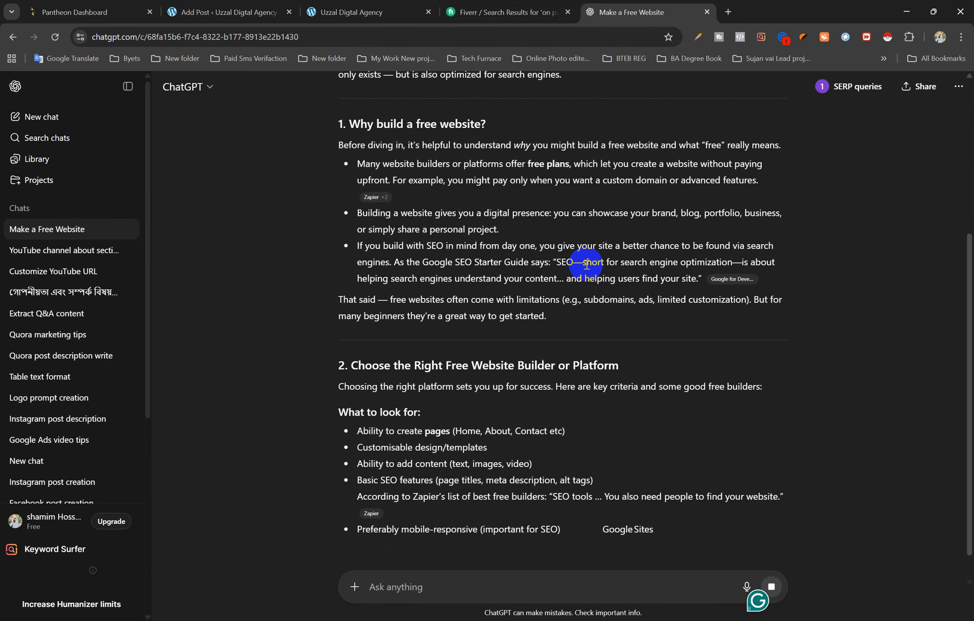
scroll(583, 262, up, 5)
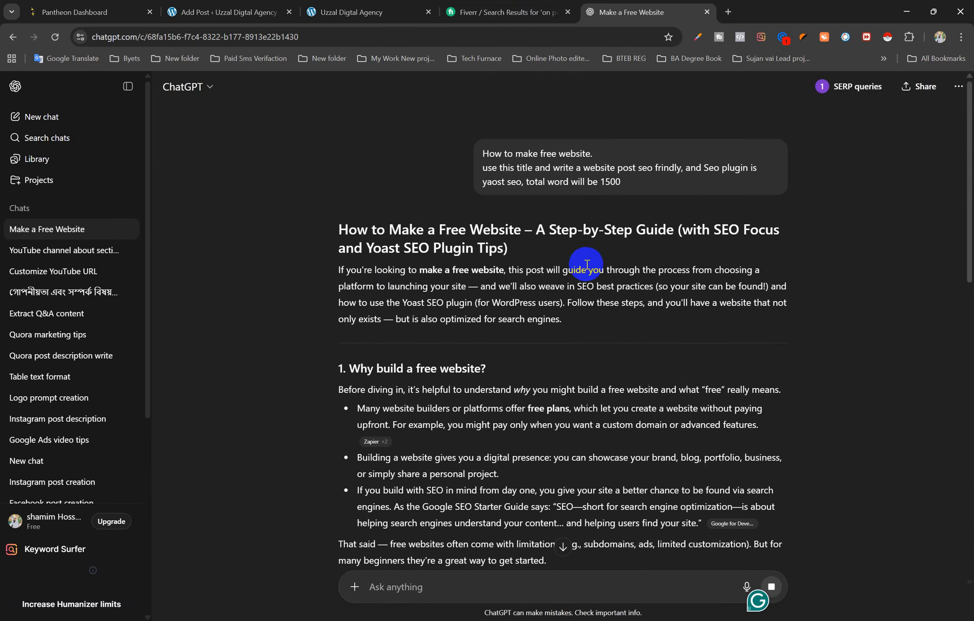
scroll(522, 261, down, 7)
scroll(527, 262, down, 6)
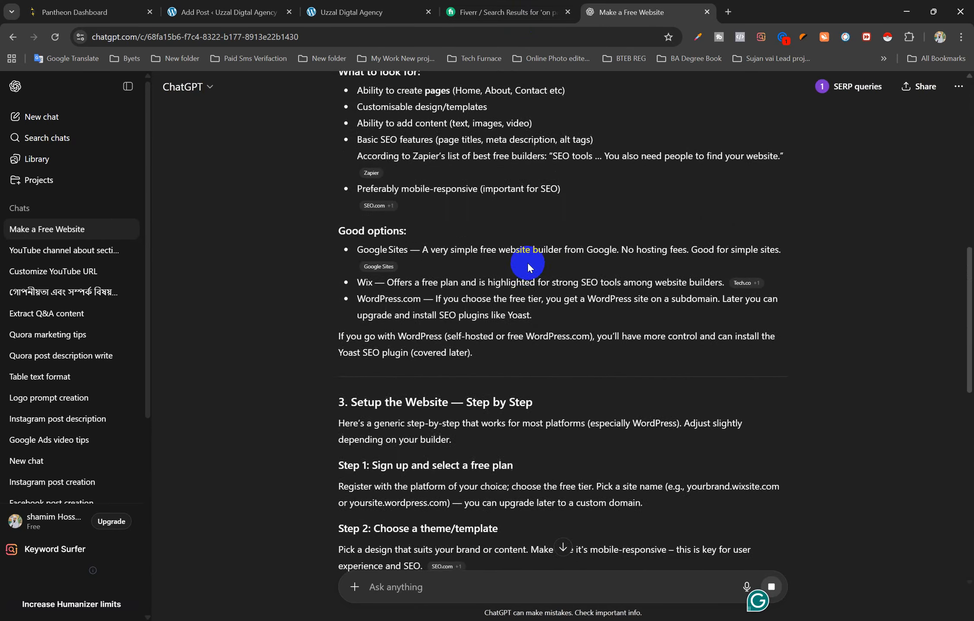
scroll(524, 262, up, 13)
Copy the generated title "How to Make a Free Website – A Step-by-Step Guide (with SEO Focus and Yoast SEO Plugin Tips)" into the WordPress post title
scroll(519, 264, down, 2)
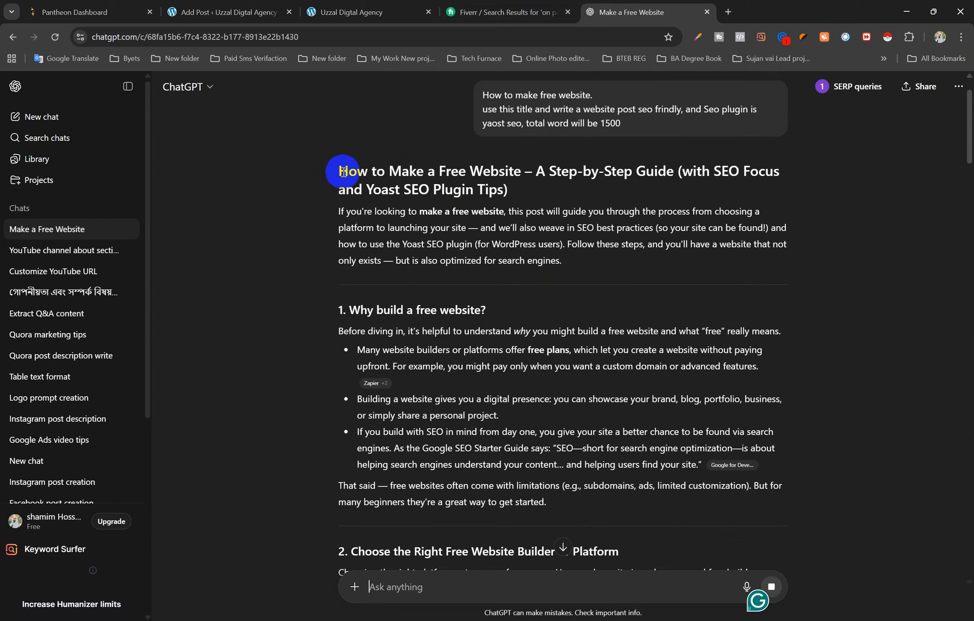
drag(345, 173, 514, 192)
key(ctrl+c)
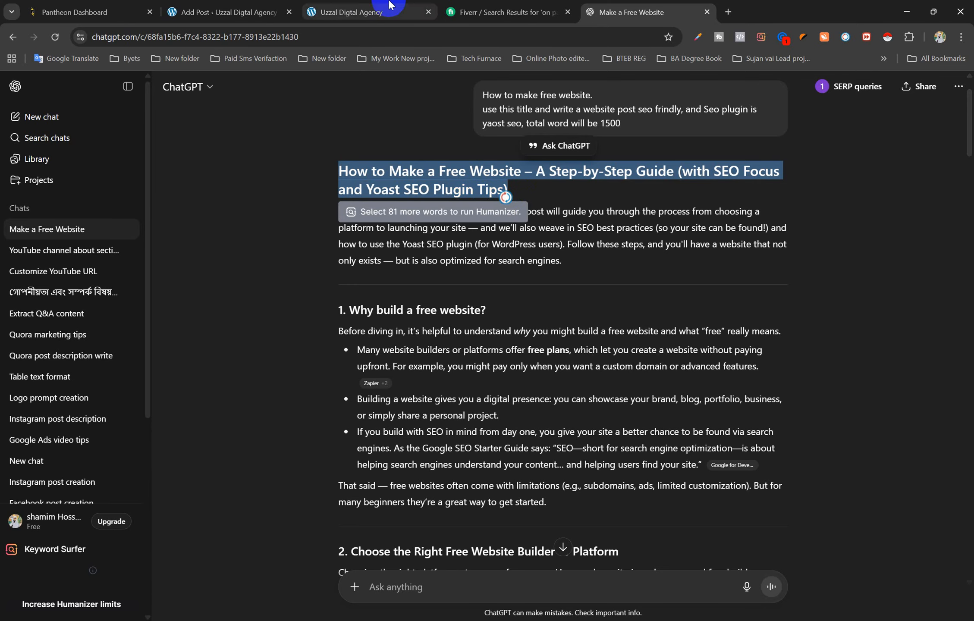
click(220, 12)
click(243, 171)
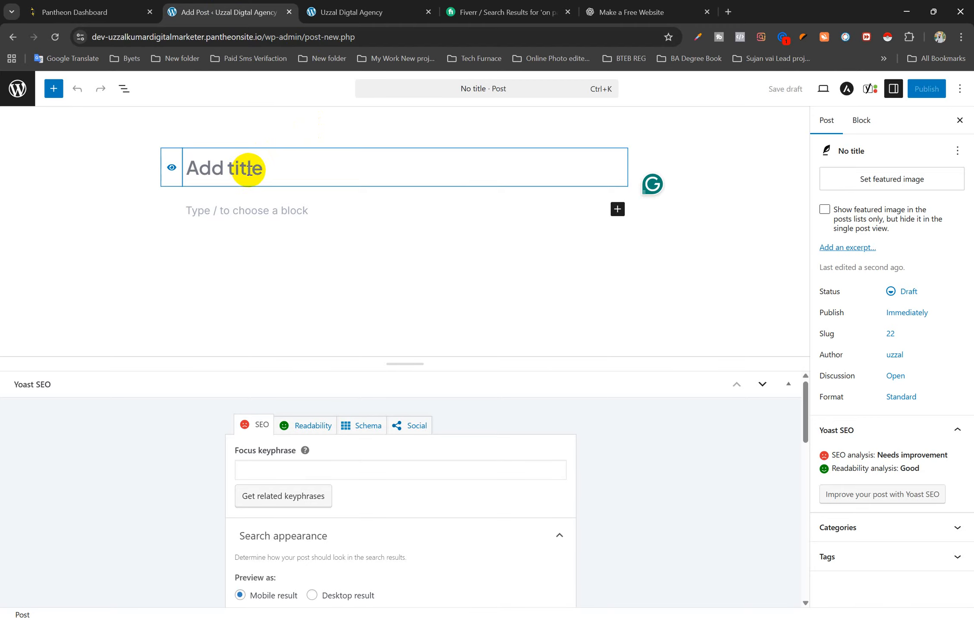
key(ctrl+v)
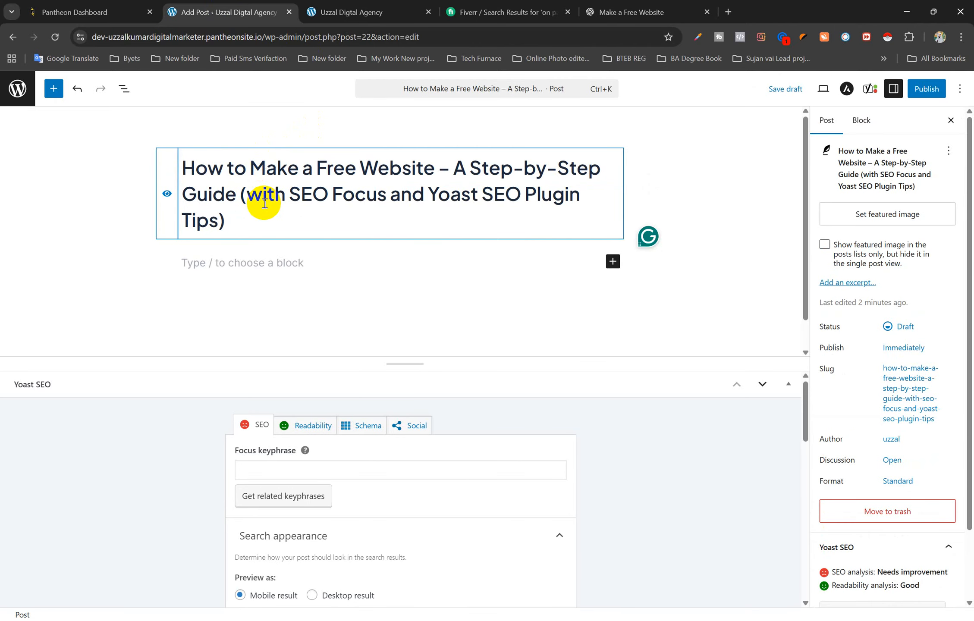
Copy the article's introductory paragraph from ChatGPT into the first body block of the WordPress post
click(211, 263)
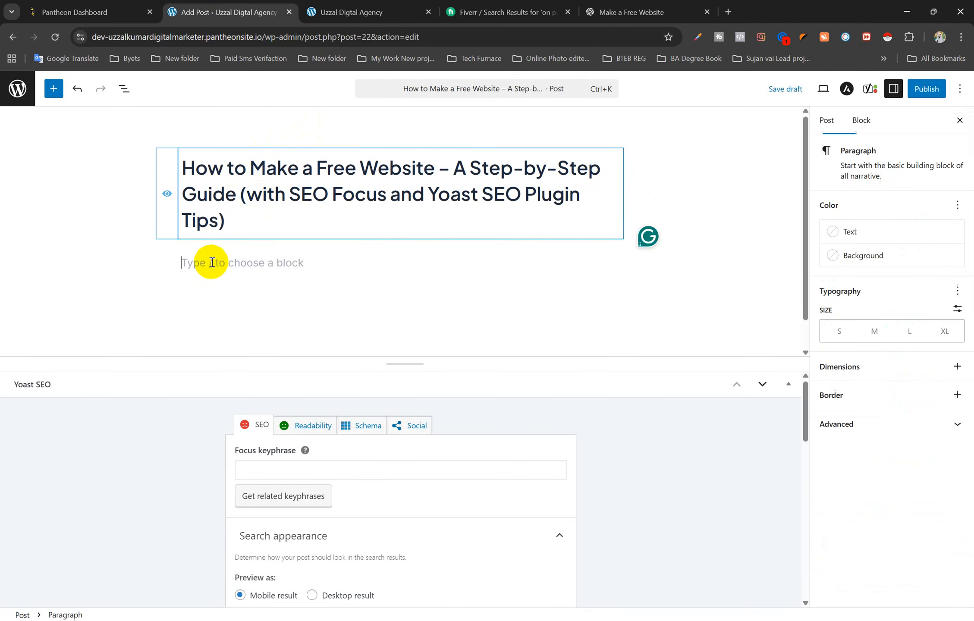
click(556, 9)
click(627, 10)
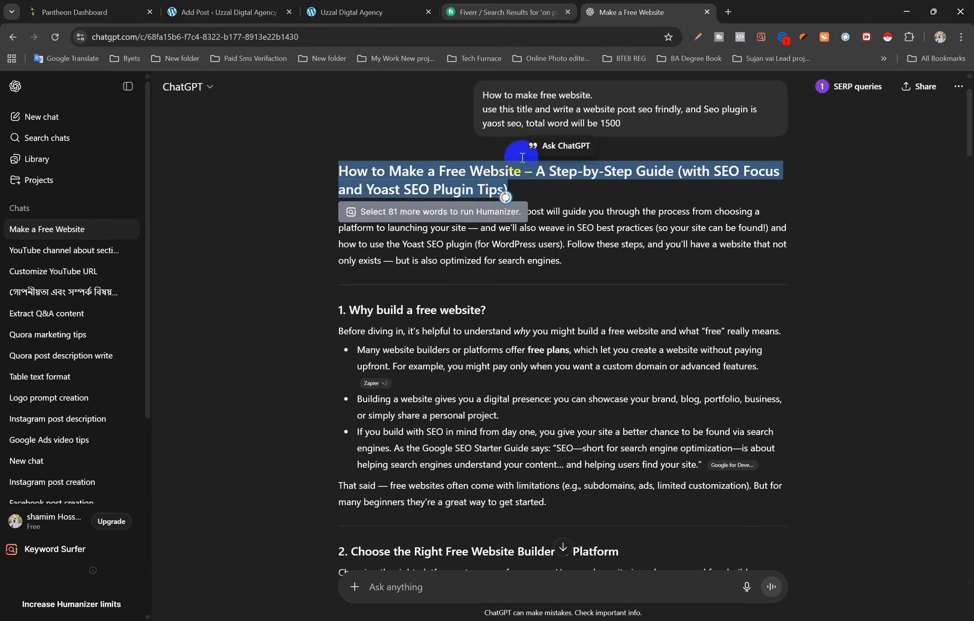
click(380, 239)
drag(569, 272, 329, 211)
key(ctrl+c)
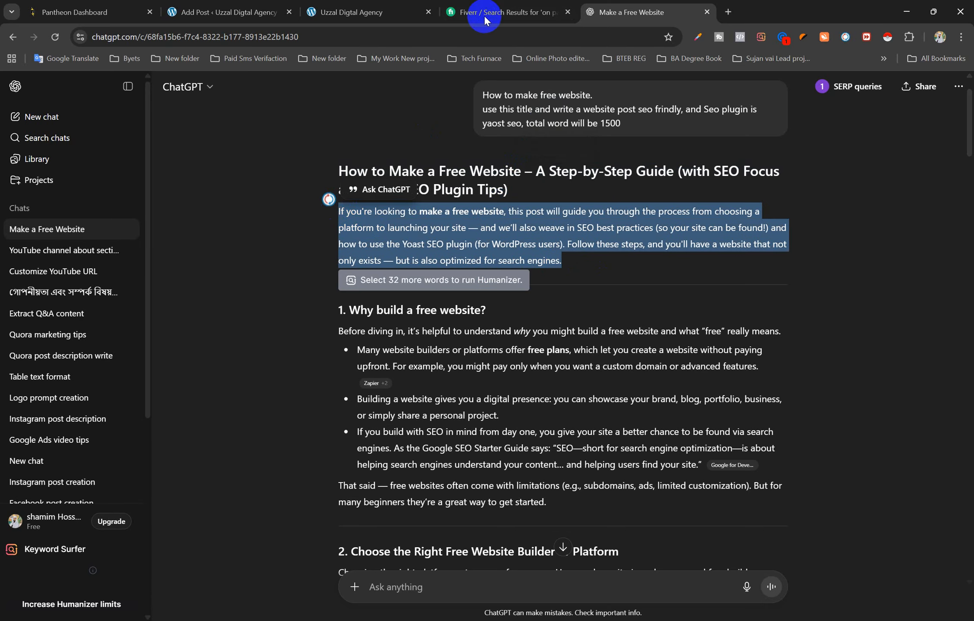
click(414, 12)
click(191, 12)
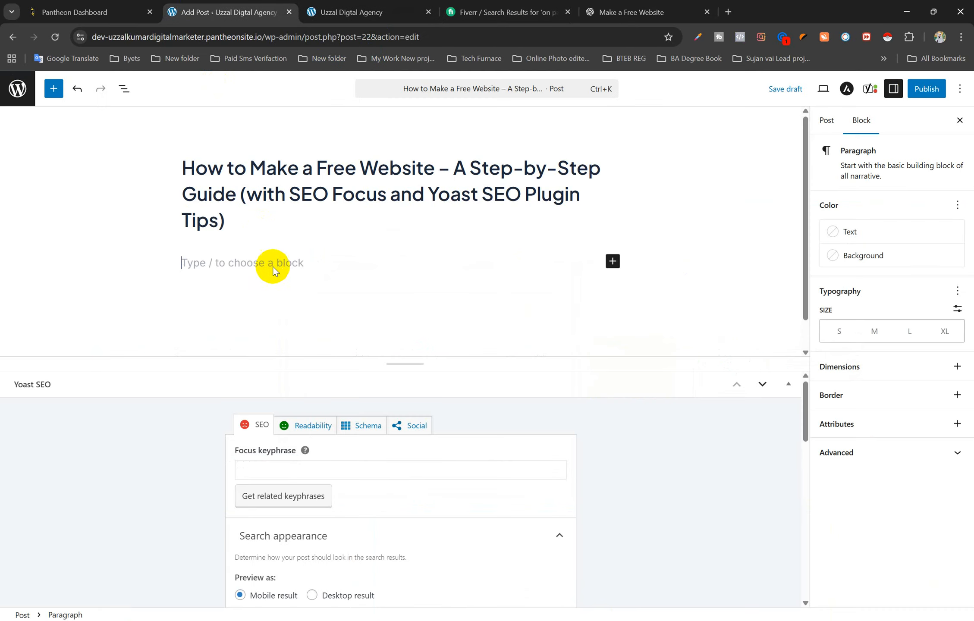
click(269, 260)
key(ctrl+v)
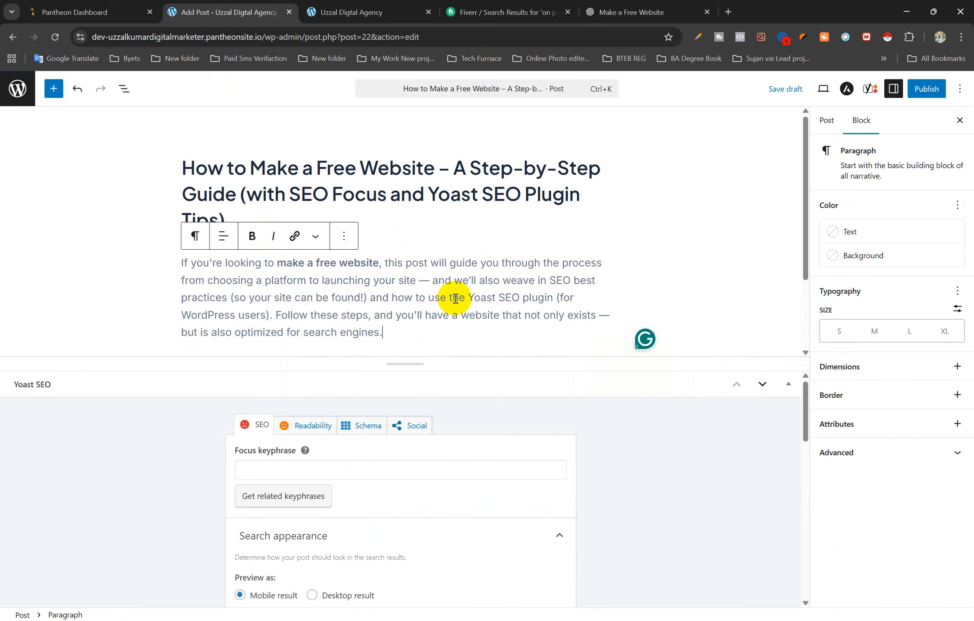
Copy the "1. Why build a free website?" section through its first bullet into the post below the introduction, closing the live site tab
scroll(394, 283, down, 3)
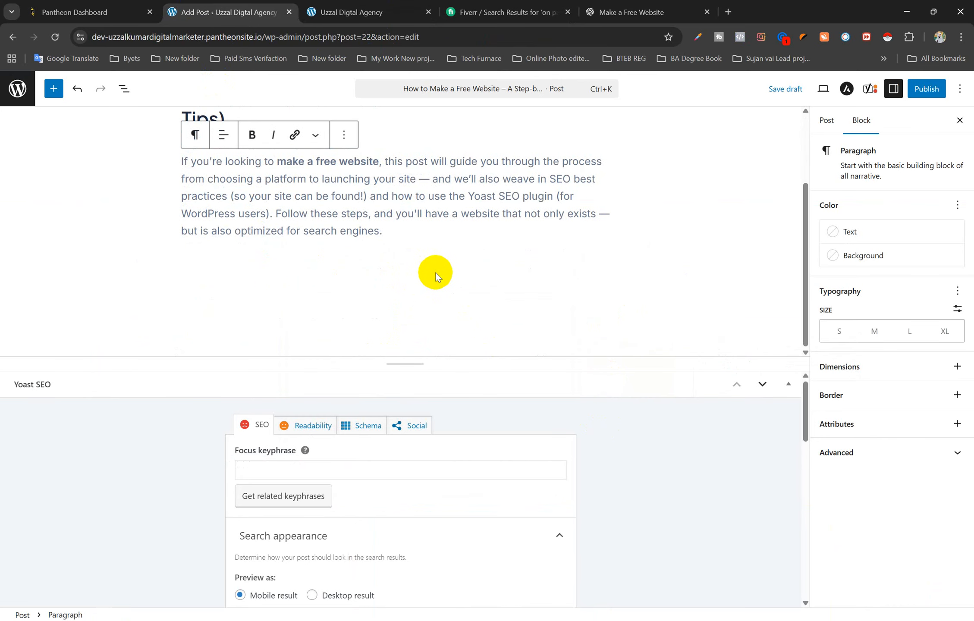
click(436, 273)
click(644, 5)
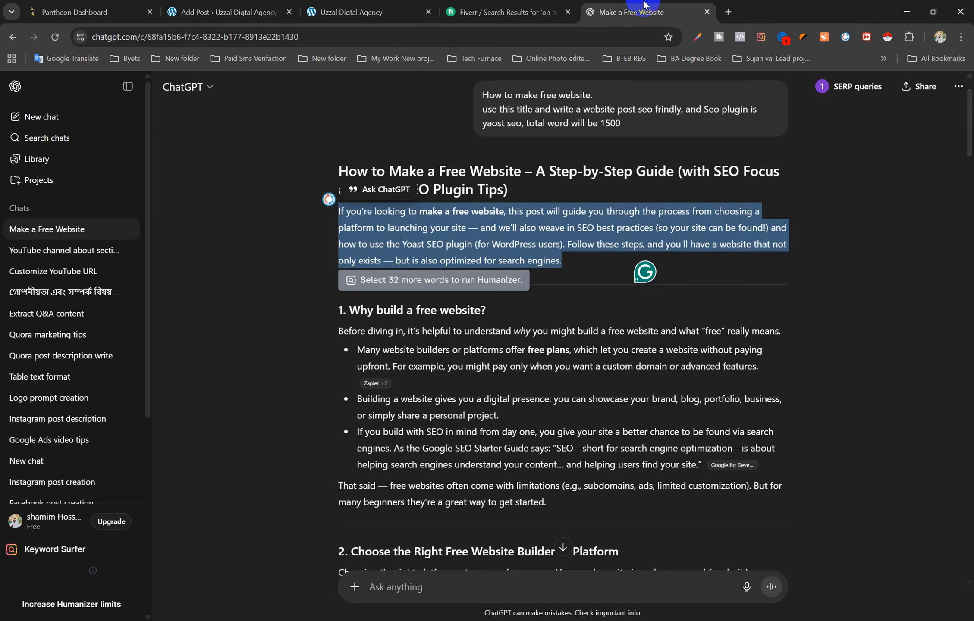
click(417, 218)
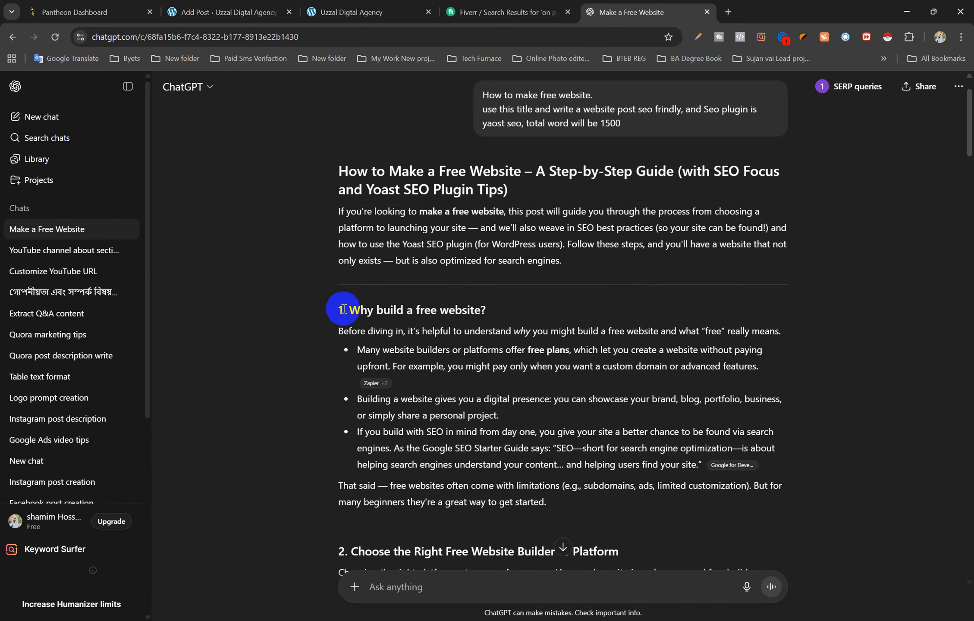
drag(343, 309, 584, 364)
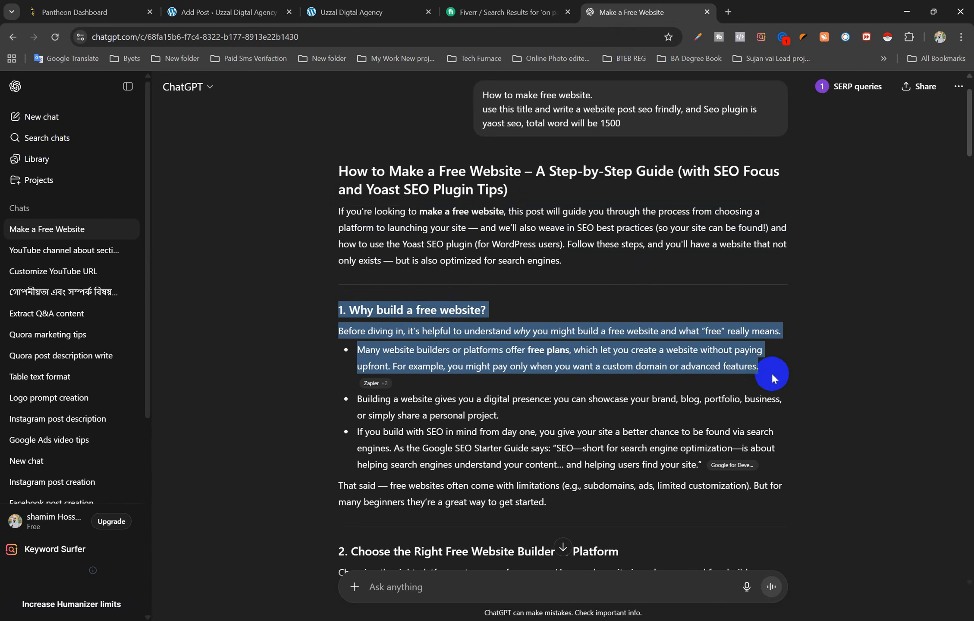
click(358, 12)
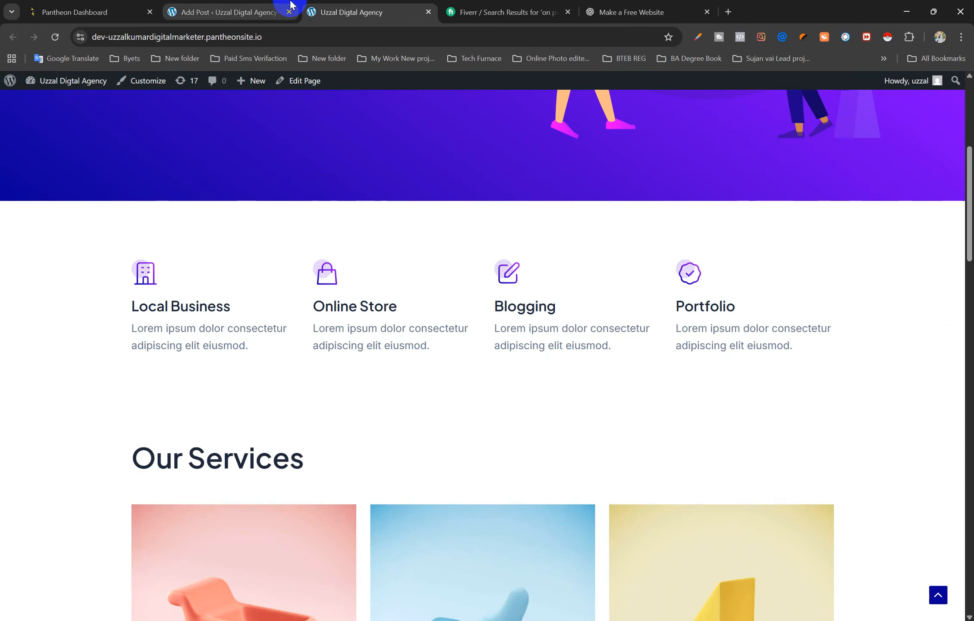
key(ctrl+w)
click(239, 264)
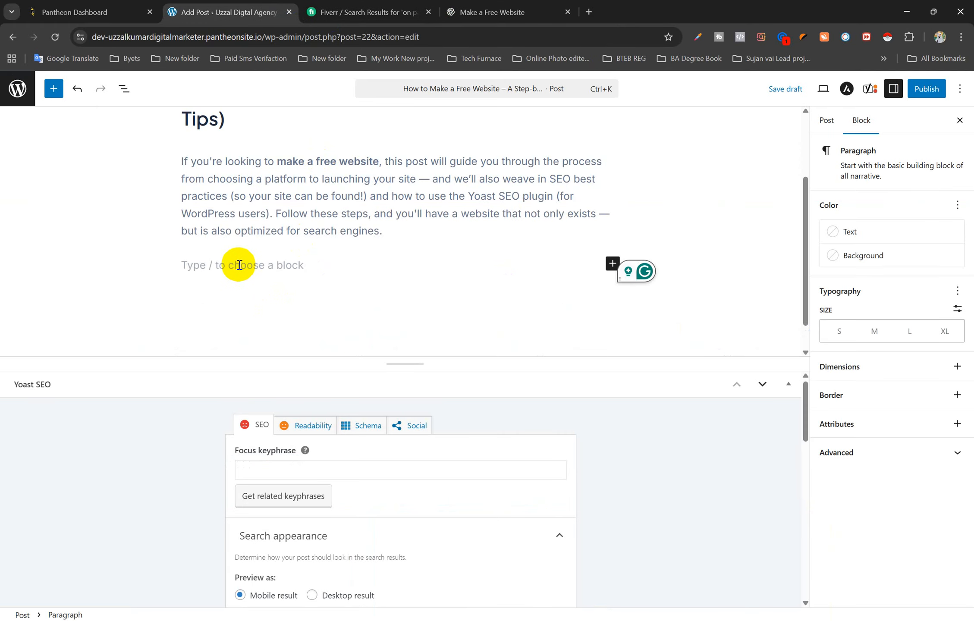
key(ctrl+v)
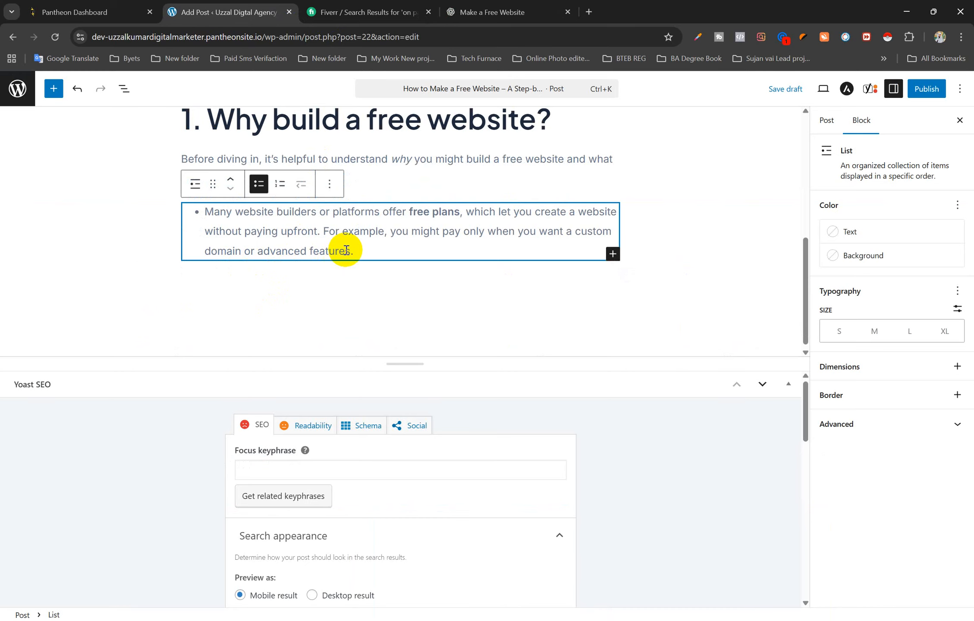
scroll(349, 237, up, 4)
scroll(356, 241, down, 1)
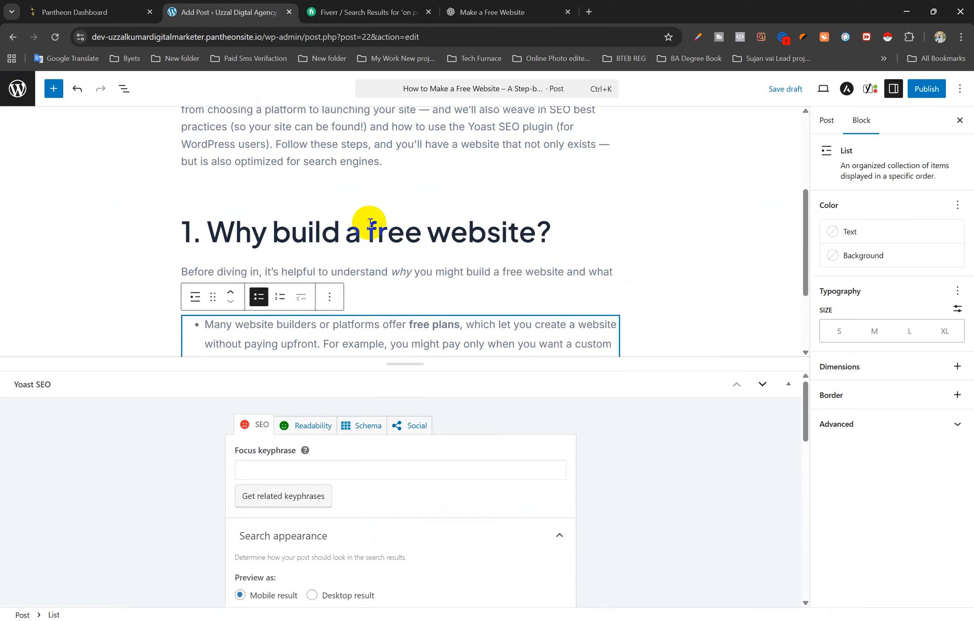
click(365, 232)
scroll(424, 261, down, 1)
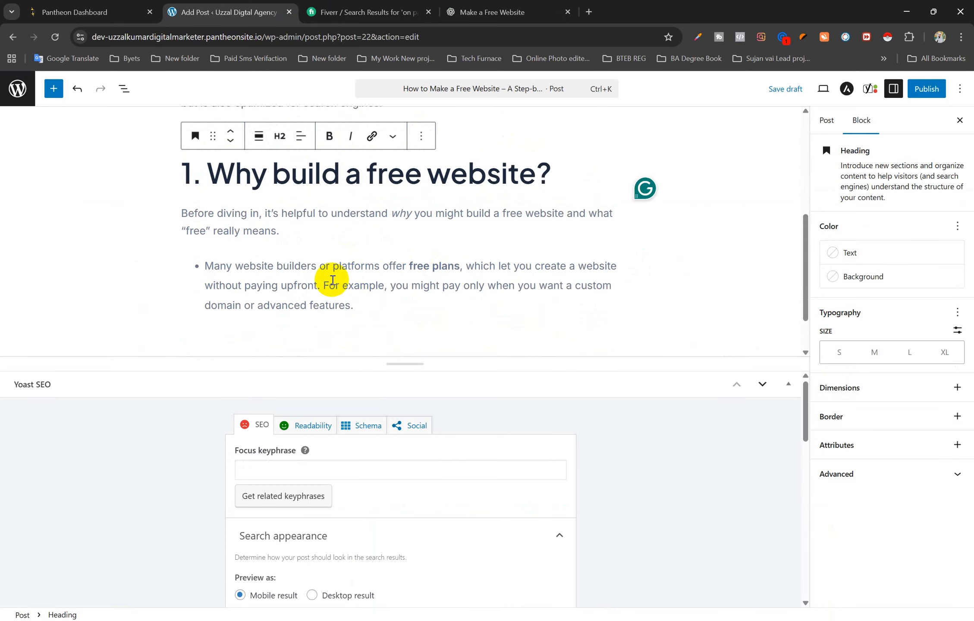
Copy the remaining two bullets of "1. Why build a free website?" from ChatGPT into the post's bulleted list
click(489, 11)
scroll(465, 277, down, 3)
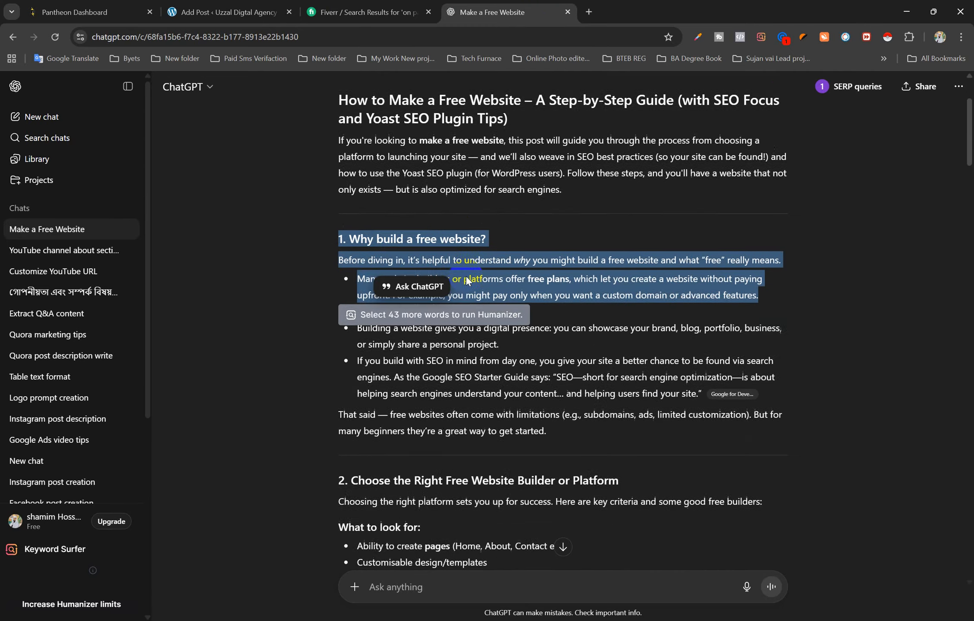
click(495, 284)
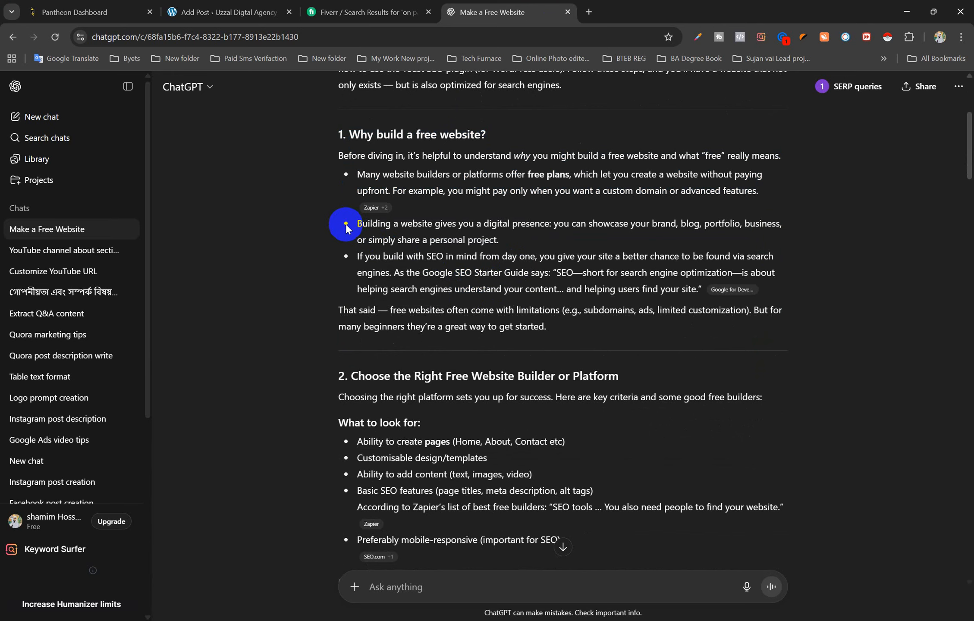
drag(698, 288, 348, 230)
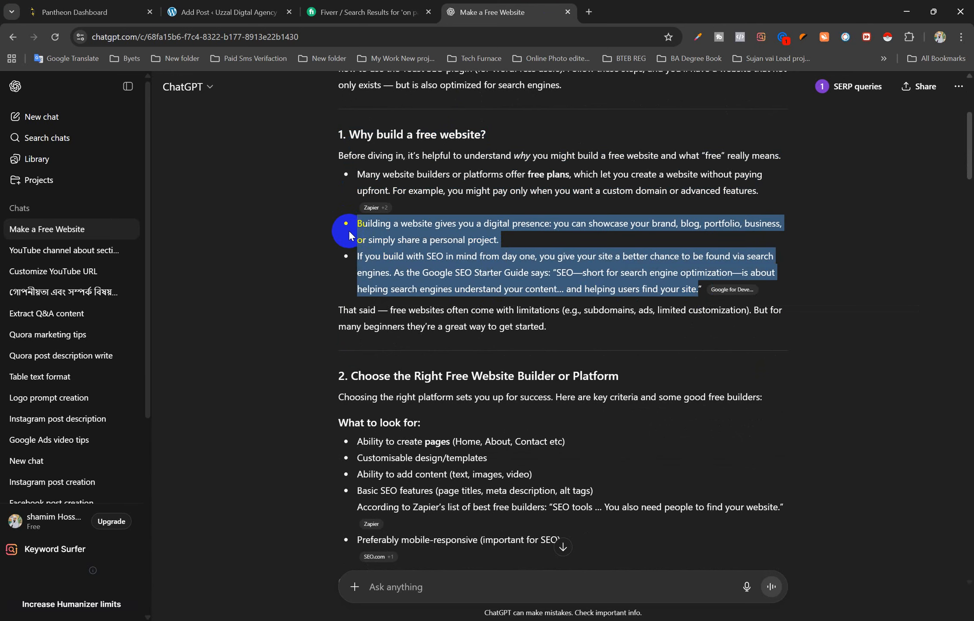
click(333, 8)
click(270, 9)
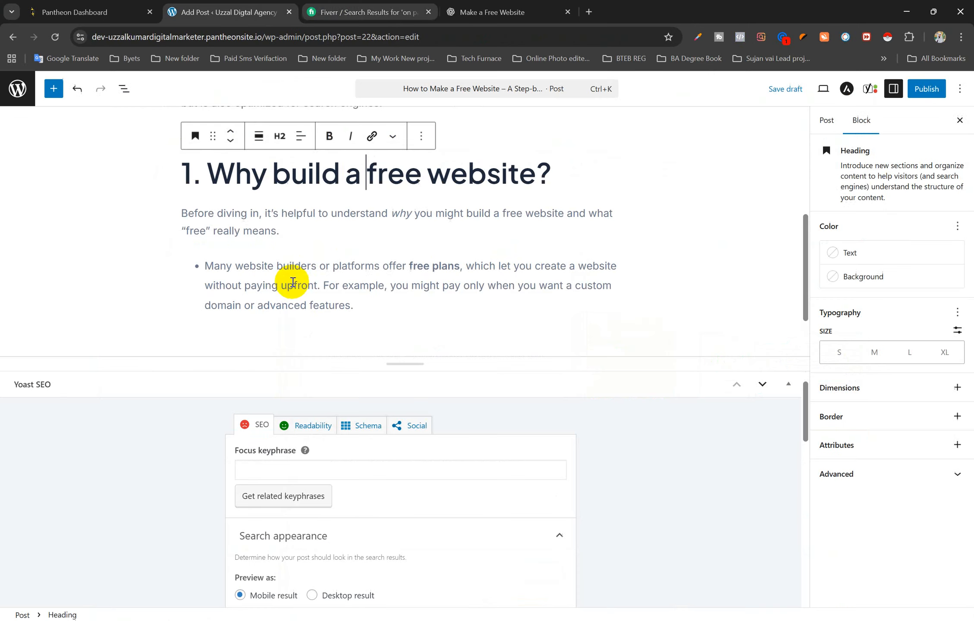
click(365, 314)
scroll(374, 289, down, 1)
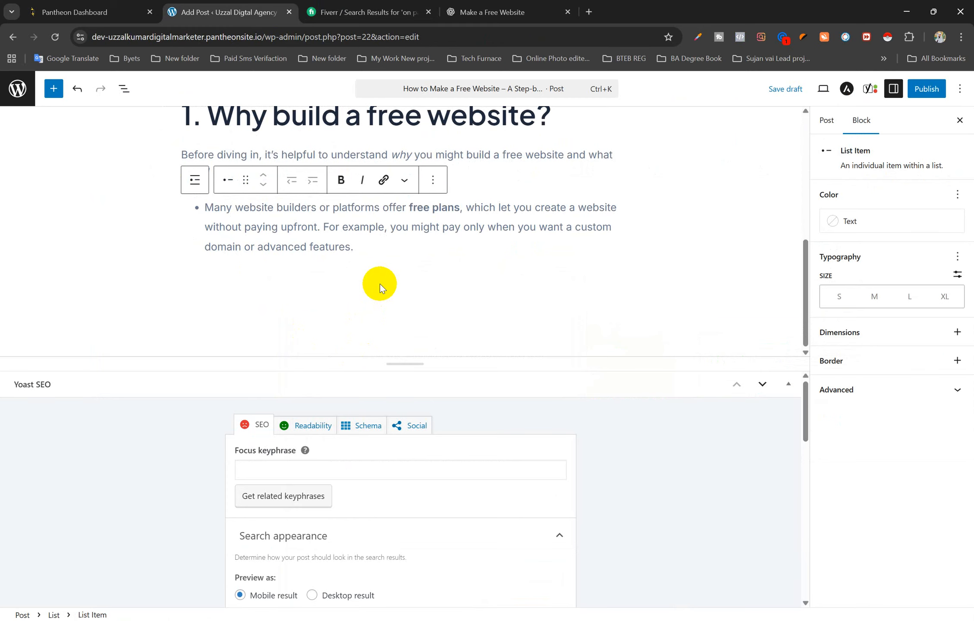
key(Return)
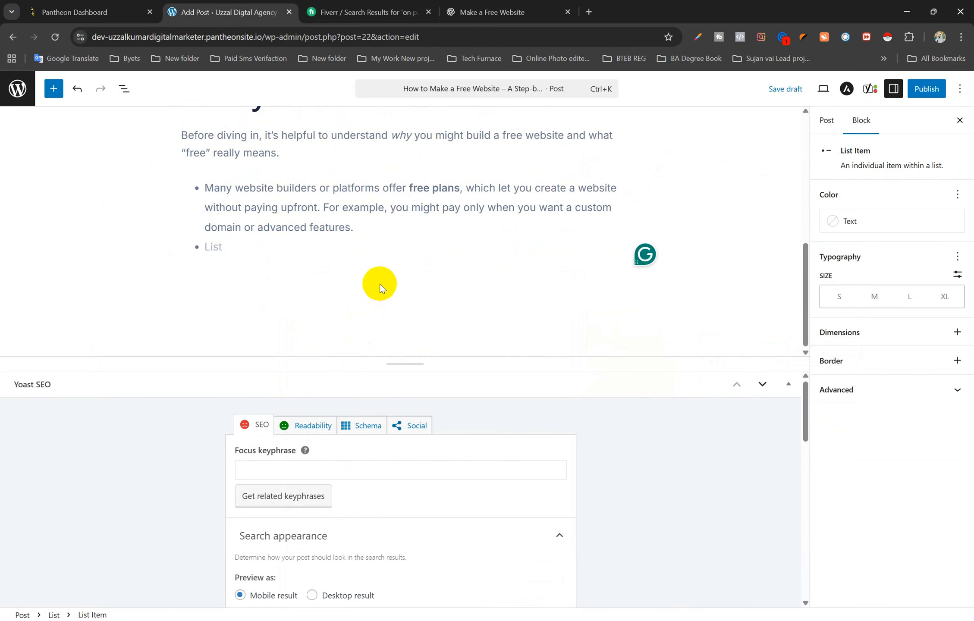
text(Building a website gives you a digital presence: you can showcase your brand, blog, portfolio, business, or simply share a personal project. If you build with SEO in mind from day one, you give your site a better chance to be found via search engines. As the Google SEO Starter Guide says: "SEO—short for search engine optimization—is about helping search engines understand your content... and helping users find your site.)
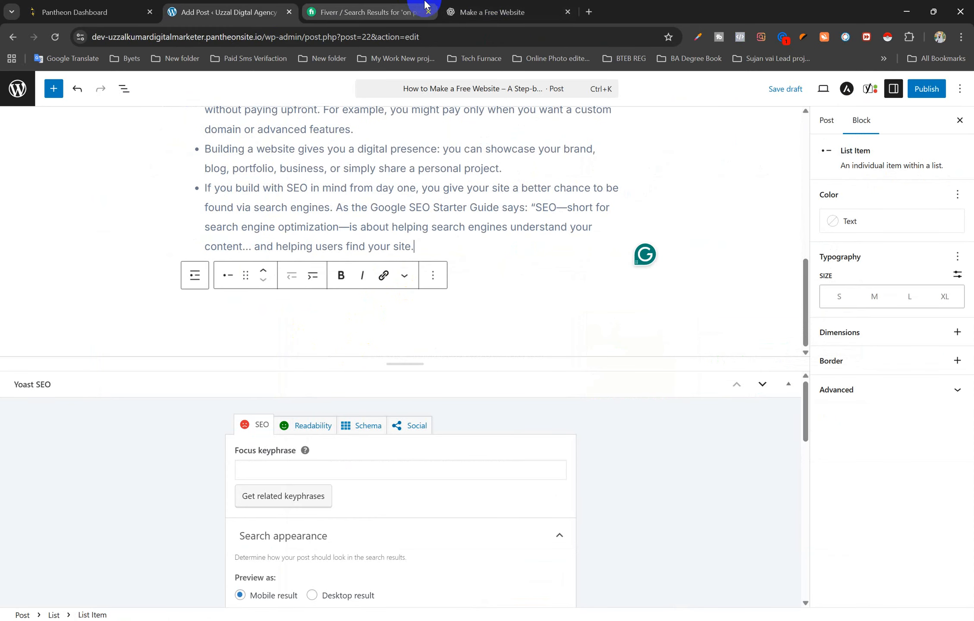
Copy the section's closing "That said — free websites often come with limitations" paragraph from ChatGPT into the post as a new list item
click(425, 5)
click(484, 12)
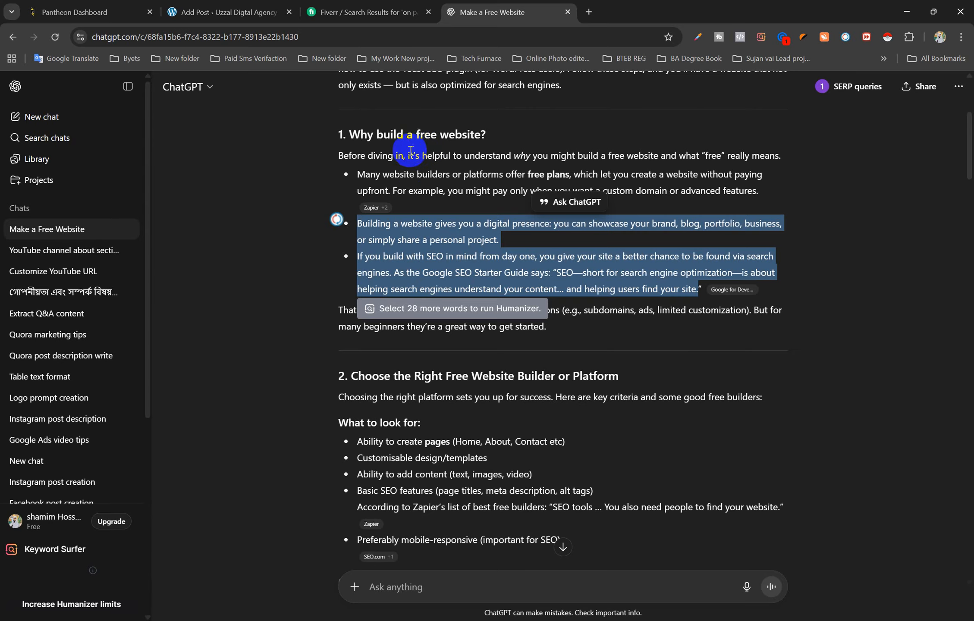
click(459, 333)
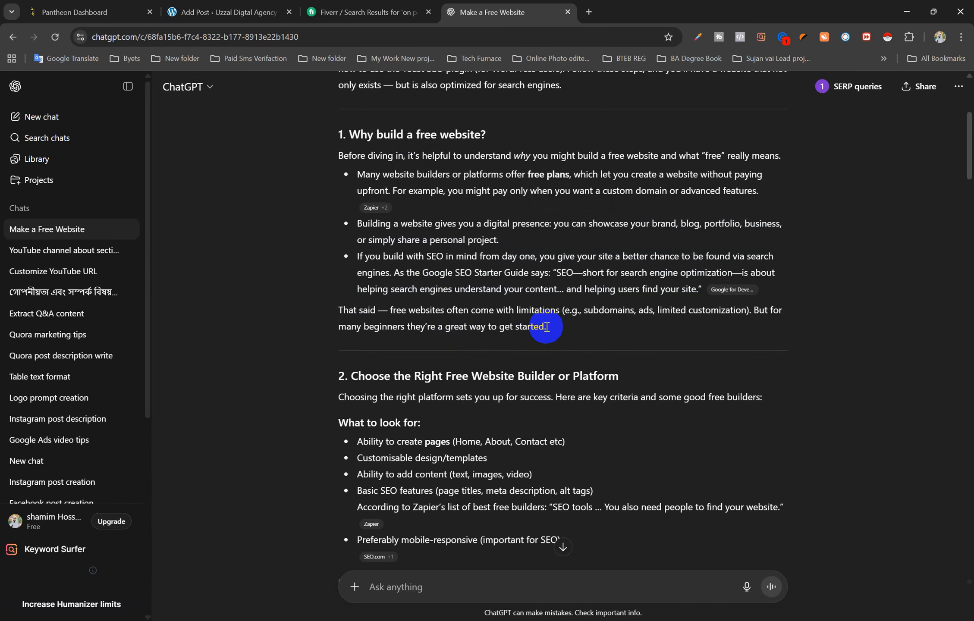
drag(546, 327, 331, 307)
key(ctrl+c)
click(353, 12)
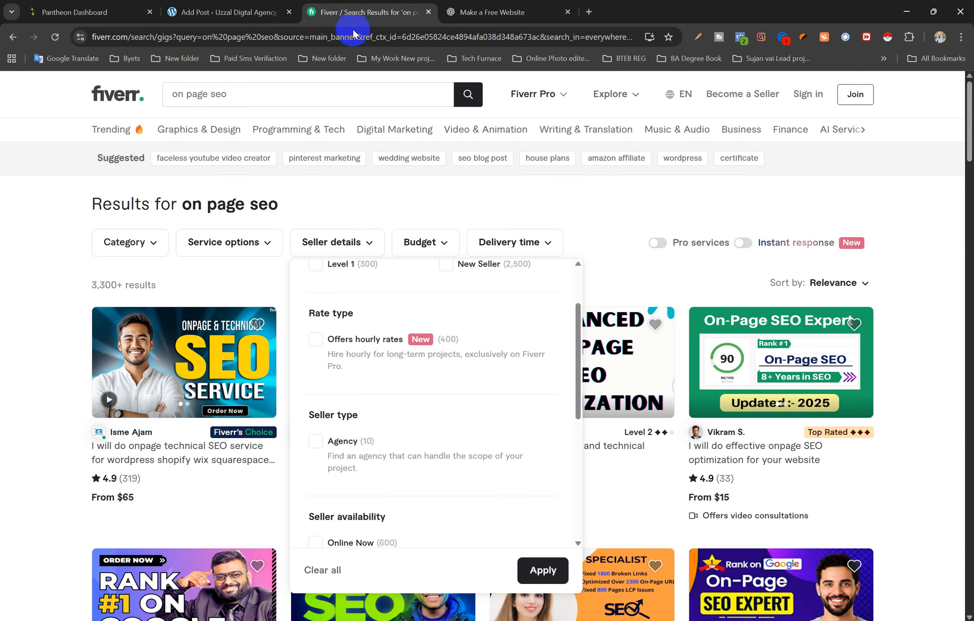
click(250, 12)
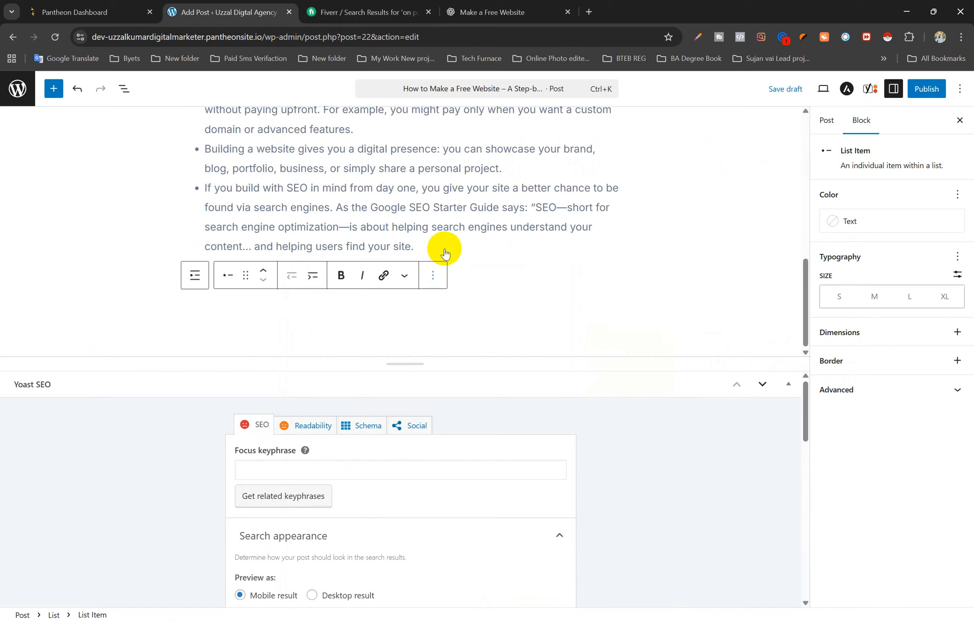
key(Return)
key(ctrl+v)
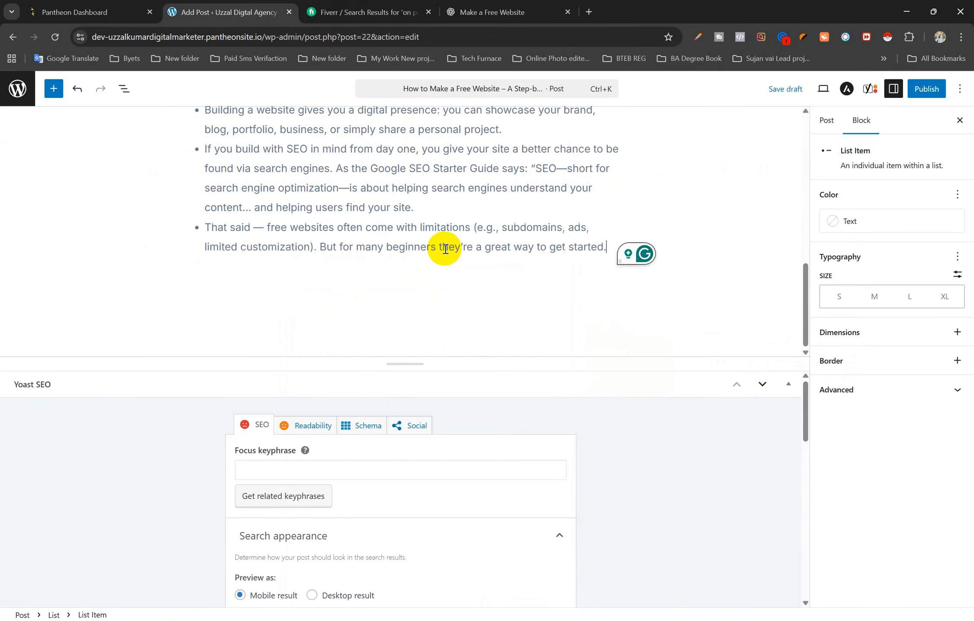
Try to remove the bullet in front of the "That said" paragraph at the end of the list
click(201, 227)
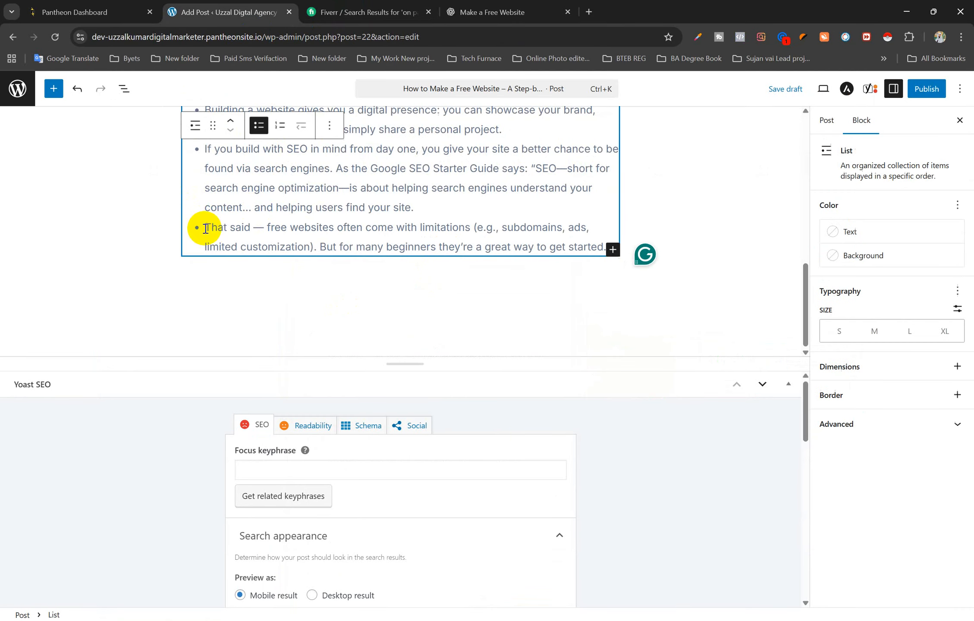
click(210, 227)
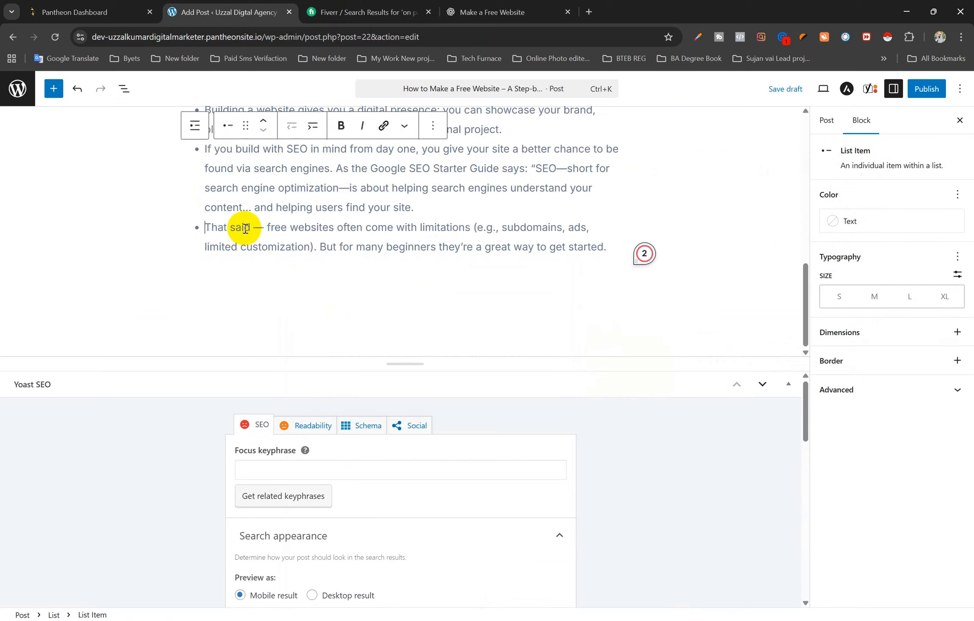
key(BackSpace)
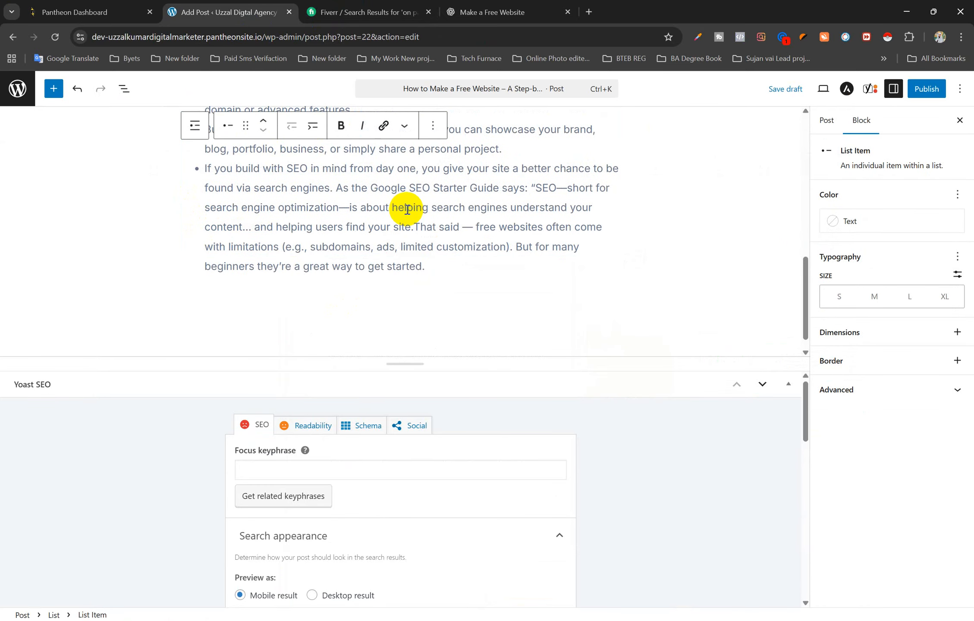
key(Return)
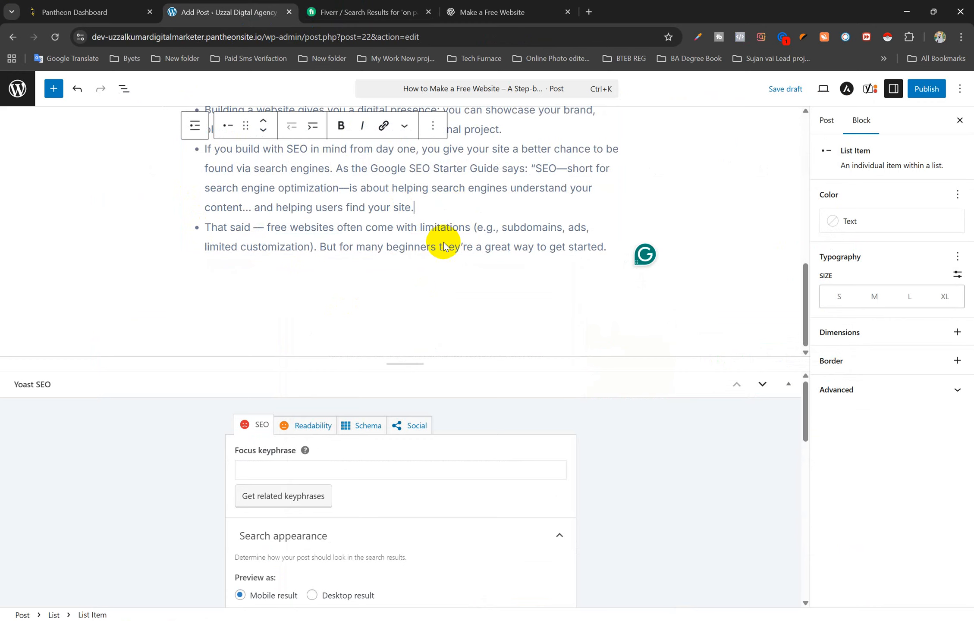
Examine the Yoast SEO options below the post and the general post settings, including the slug
scroll(435, 492, down, 15)
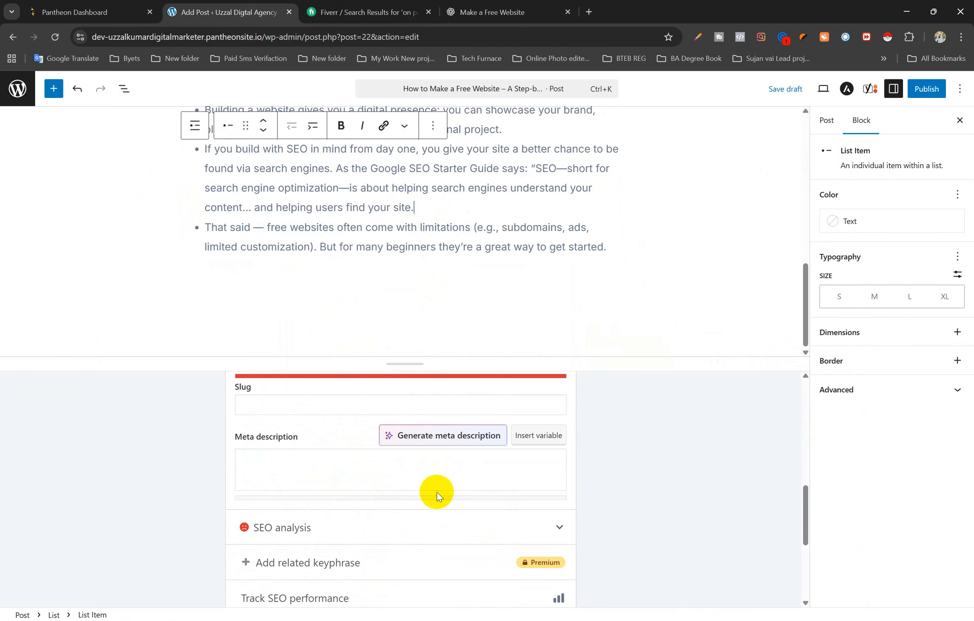
scroll(440, 496, down, 2)
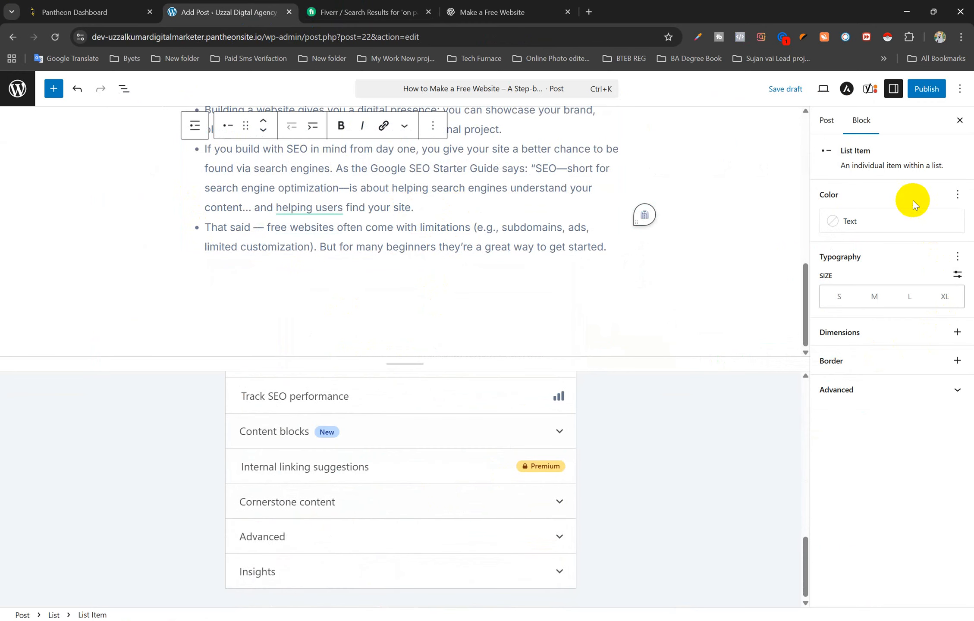
click(828, 120)
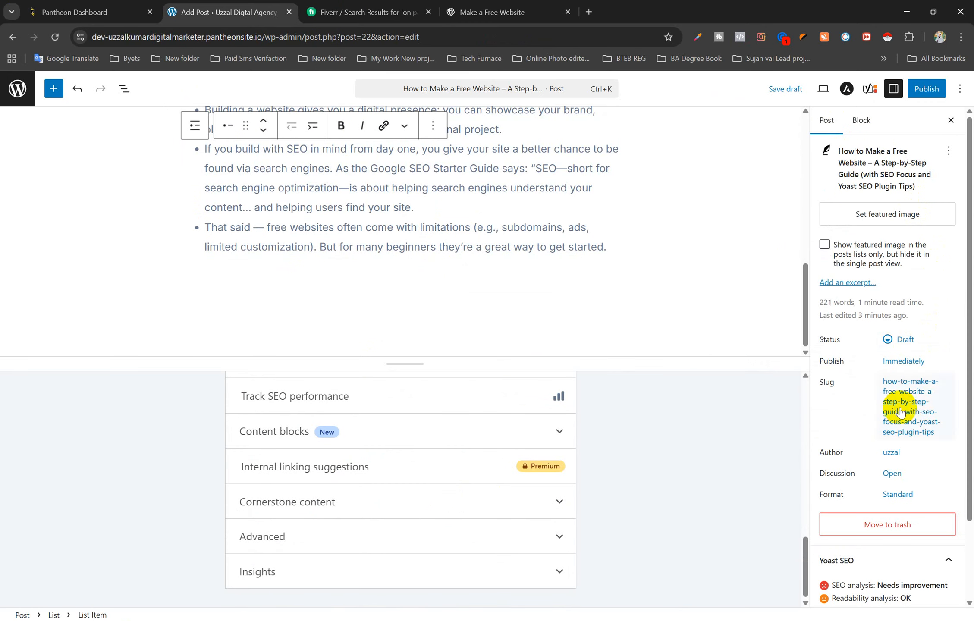
scroll(898, 414, down, 2)
scroll(911, 396, up, 2)
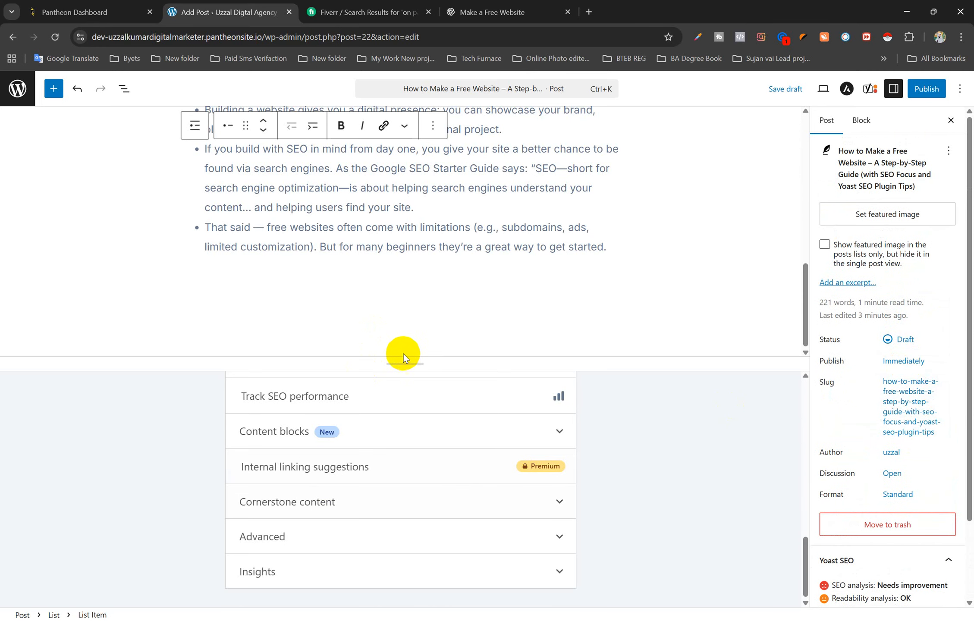
Collapse the Yoast SEO area below the post and show the Categories and Tags options in the post settings
drag(410, 358, 405, 600)
scroll(883, 514, down, 2)
scroll(892, 535, up, 2)
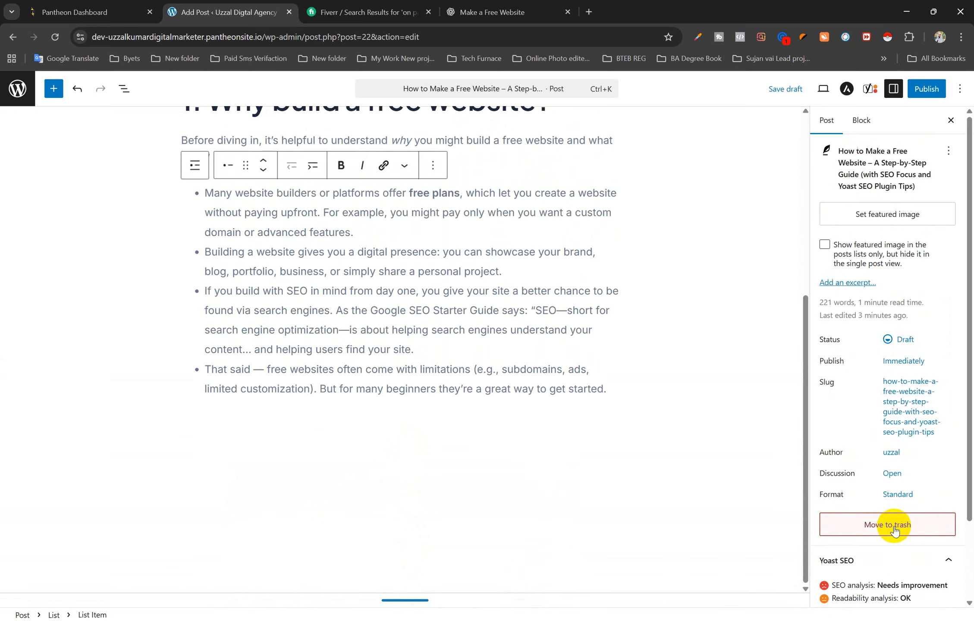
scroll(893, 584, down, 2)
click(949, 569)
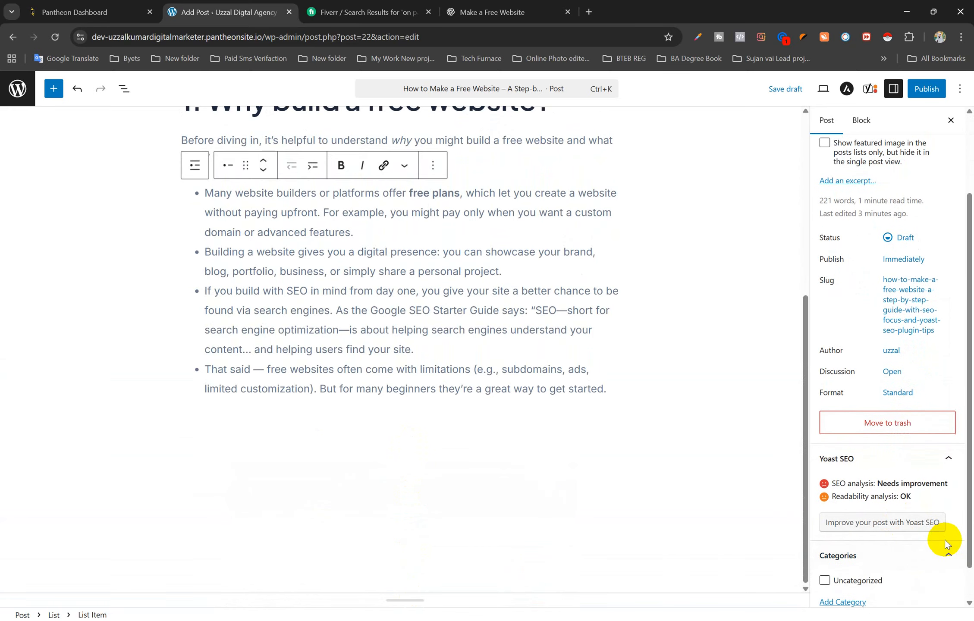
scroll(948, 596, down, 1)
click(947, 597)
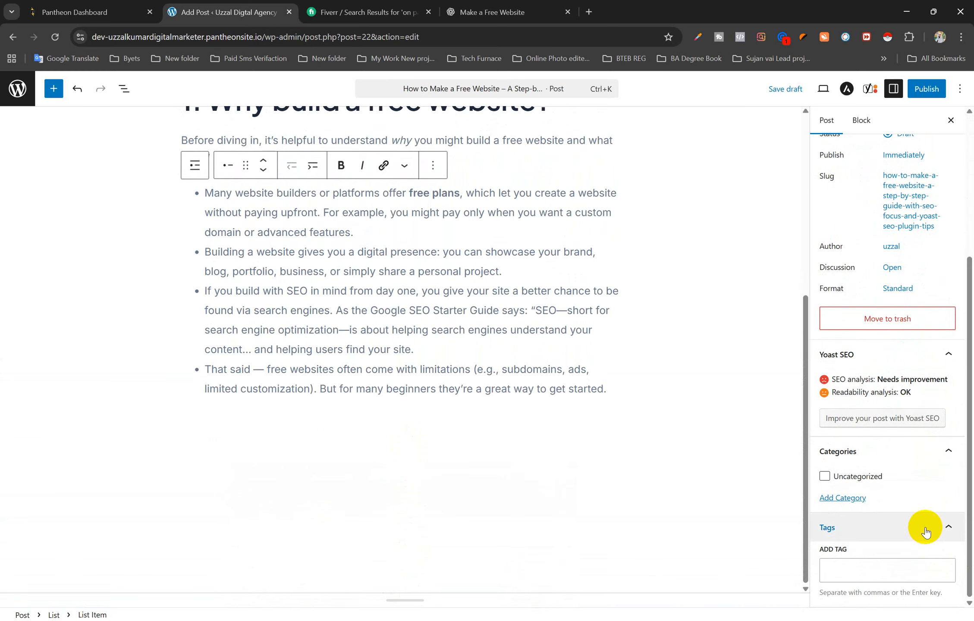
scroll(922, 355, up, 5)
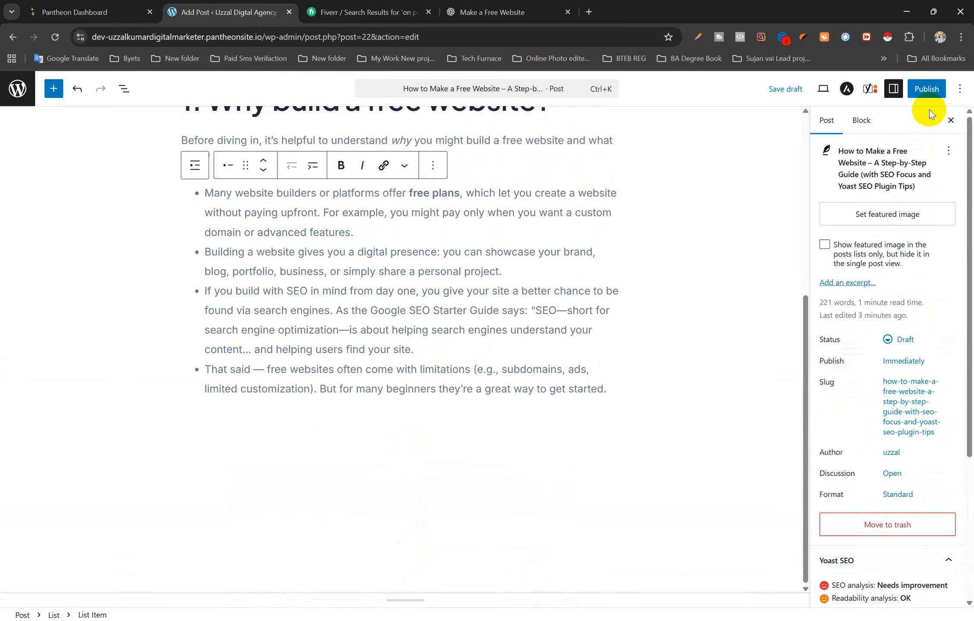
Examine the SEO analysis and the remaining sections of the Yoast SEO sidebar, closing the sidebar when done
click(870, 90)
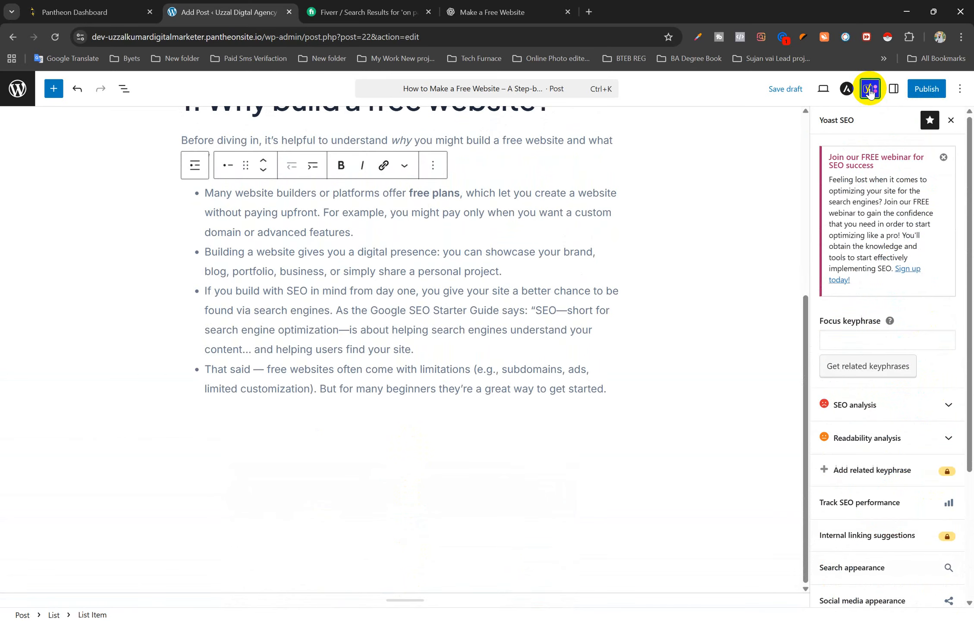
click(948, 404)
scroll(941, 360, down, 5)
scroll(944, 341, up, 5)
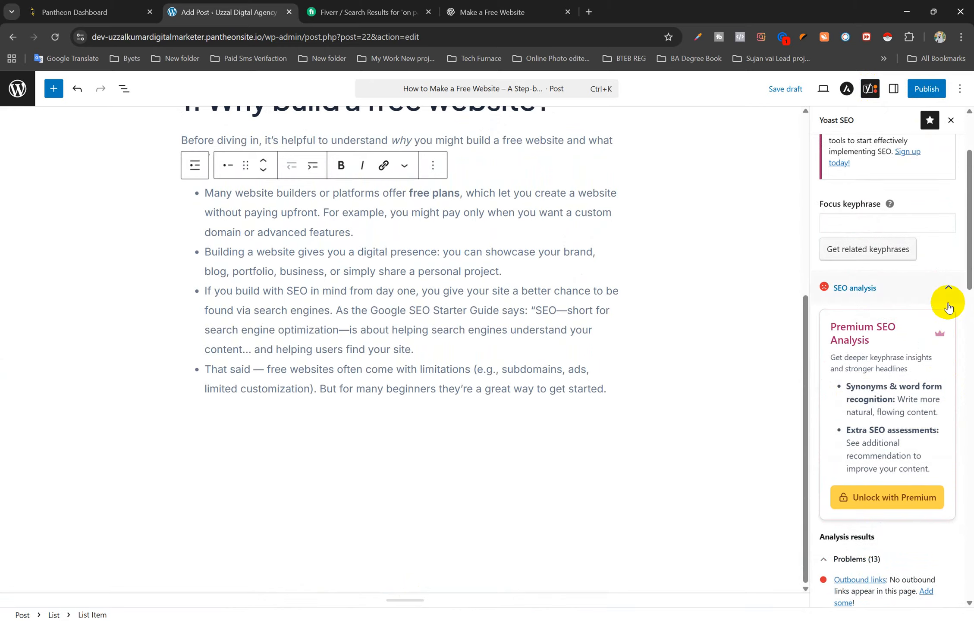
click(948, 287)
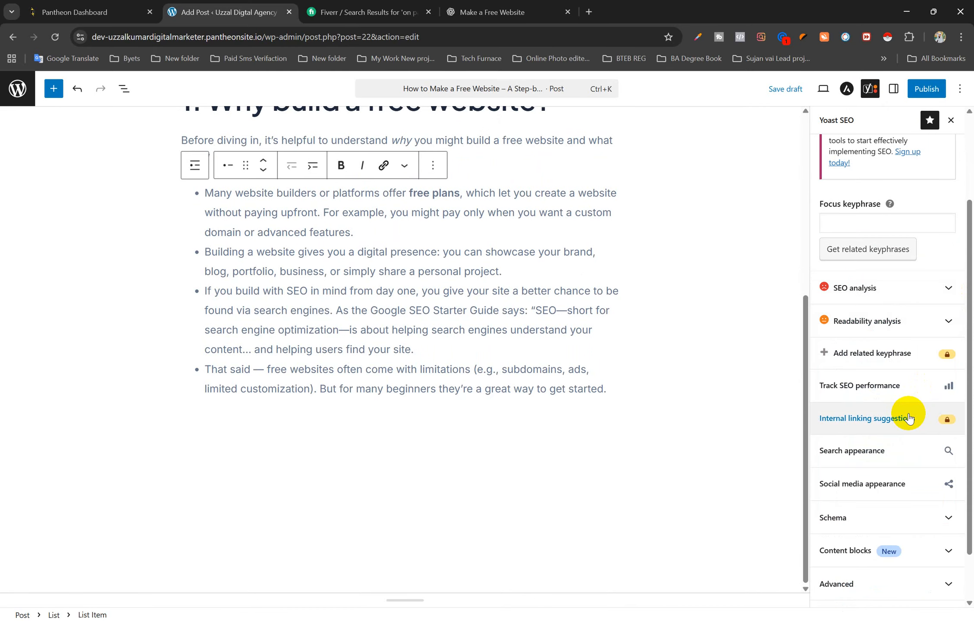
scroll(930, 449, down, 2)
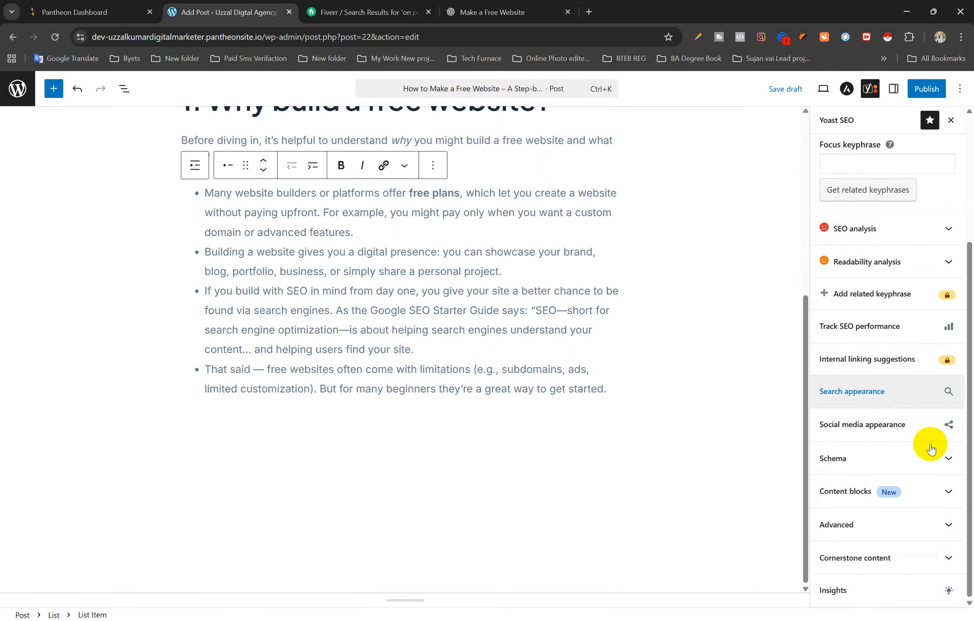
scroll(930, 448, up, 5)
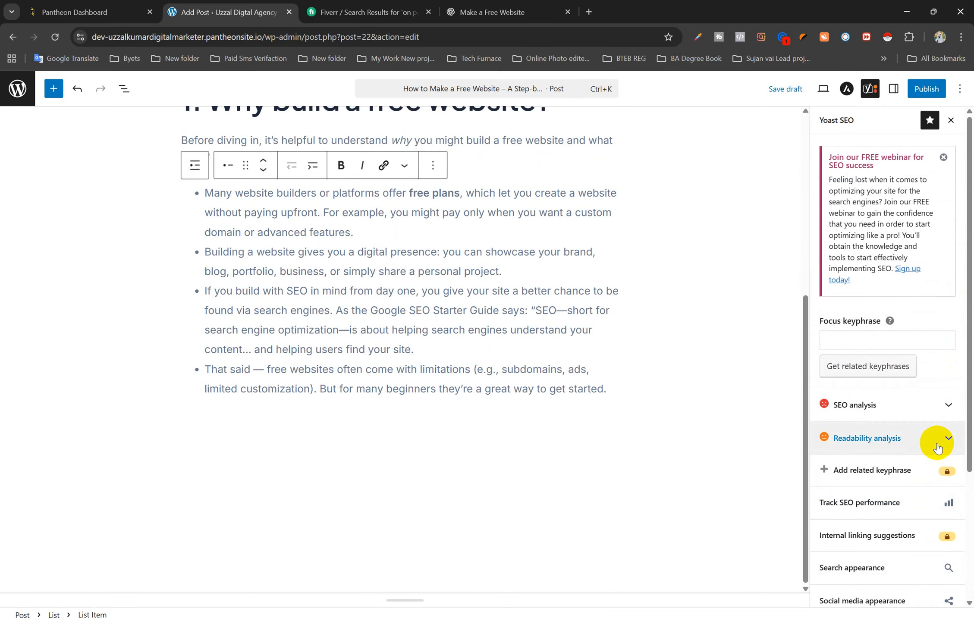
click(951, 121)
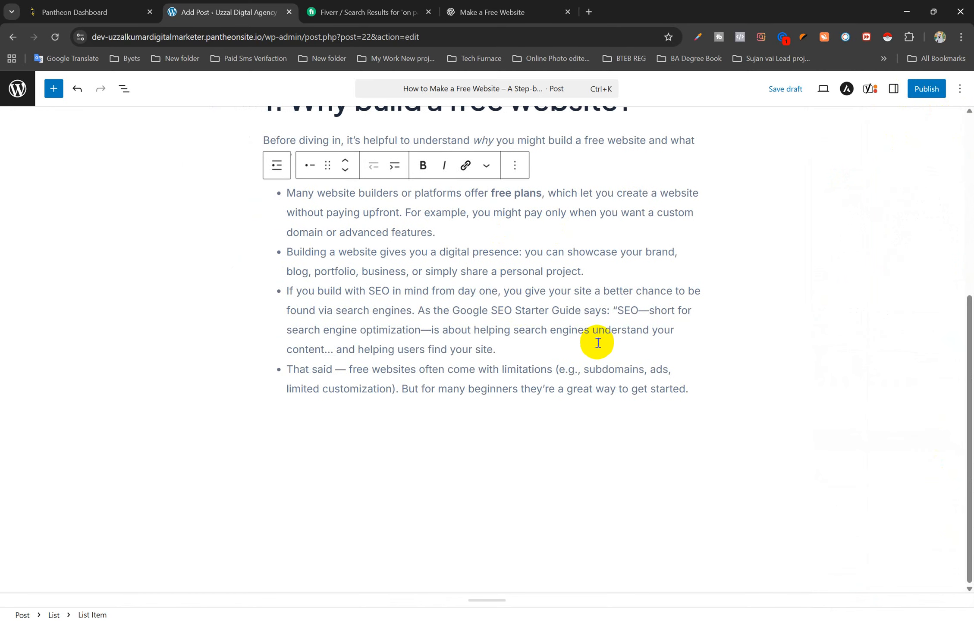
scroll(598, 343, up, 5)
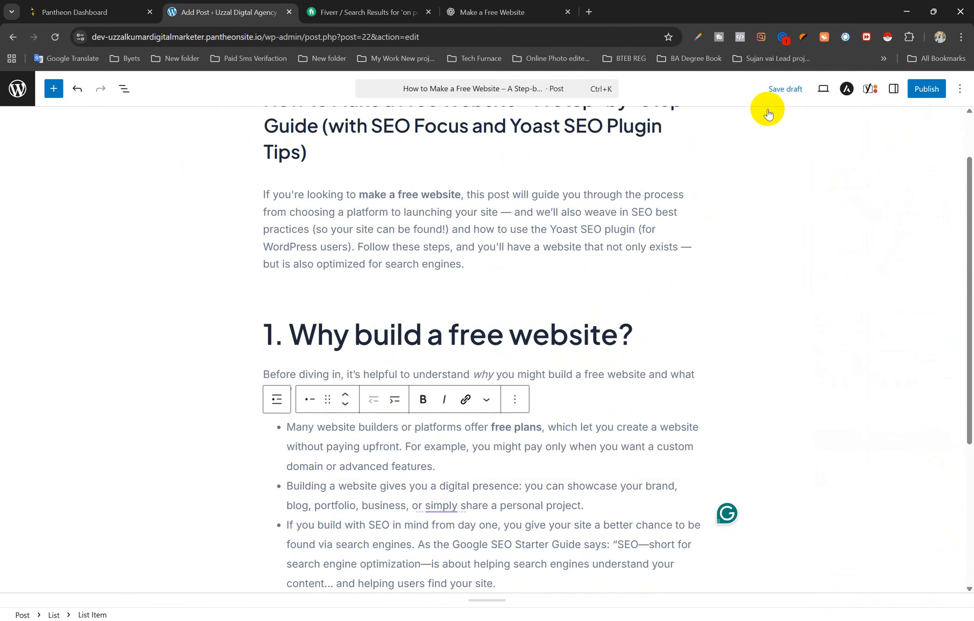
scroll(409, 198, up, 2)
click(457, 175)
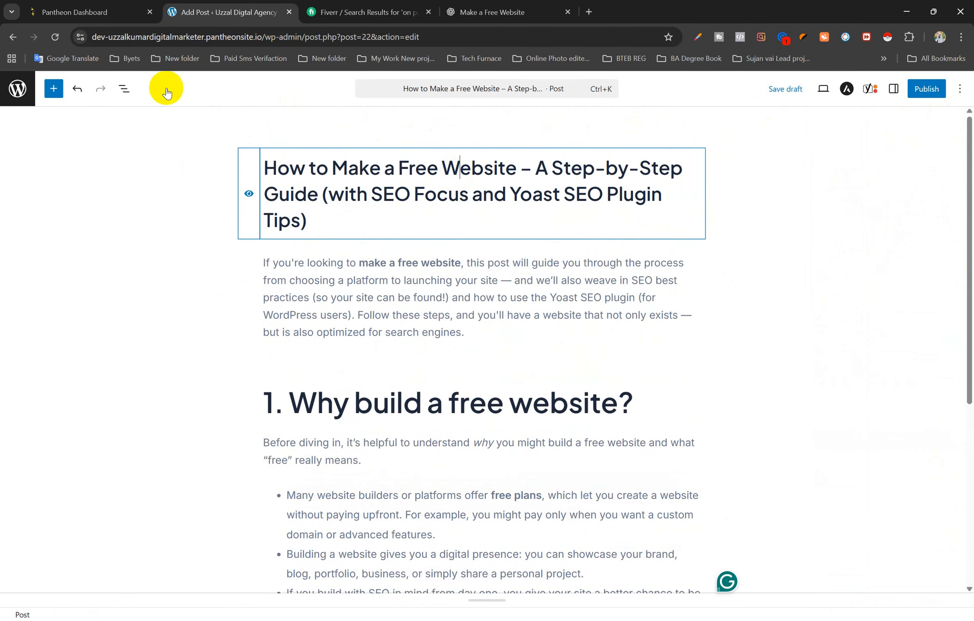
scroll(550, 304, down, 4)
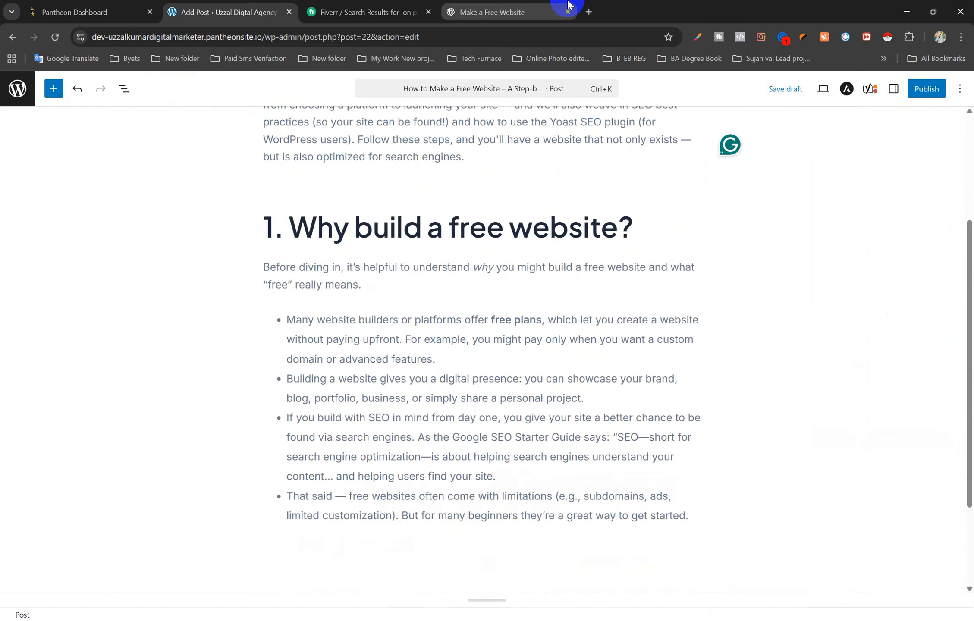
Copy section 2, "Choose the Right Free Website Builder or Platform", from ChatGPT through the Zapier quote and paste it below the list in the post
click(568, 4)
scroll(474, 302, down, 4)
click(343, 202)
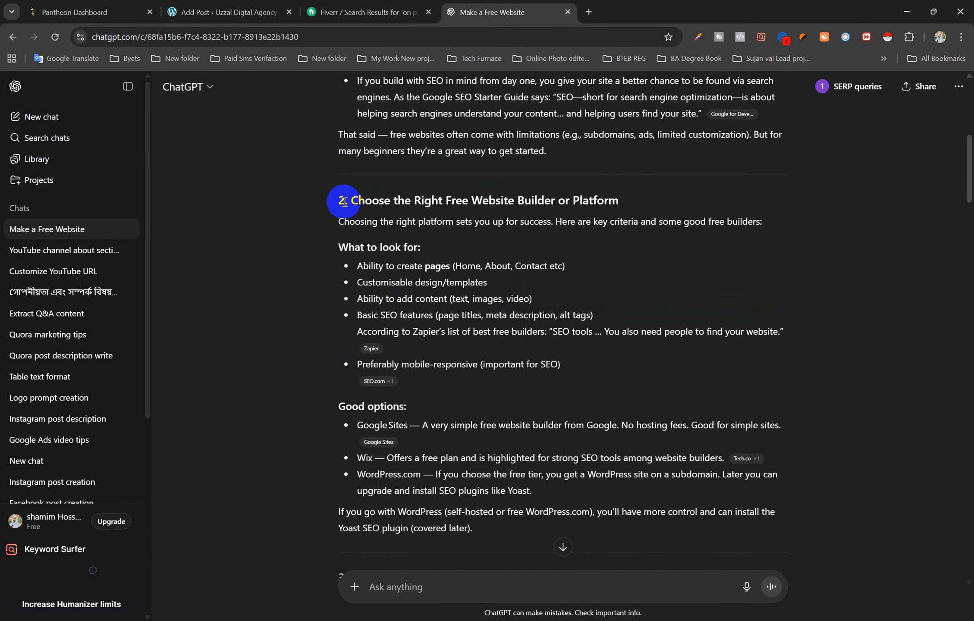
drag(340, 202, 785, 330)
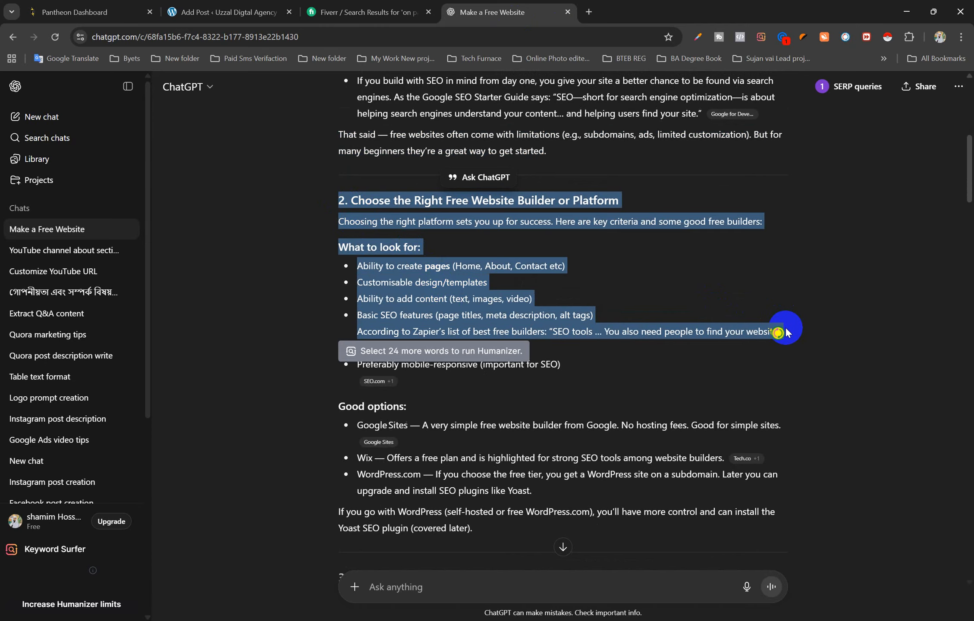
click(391, 12)
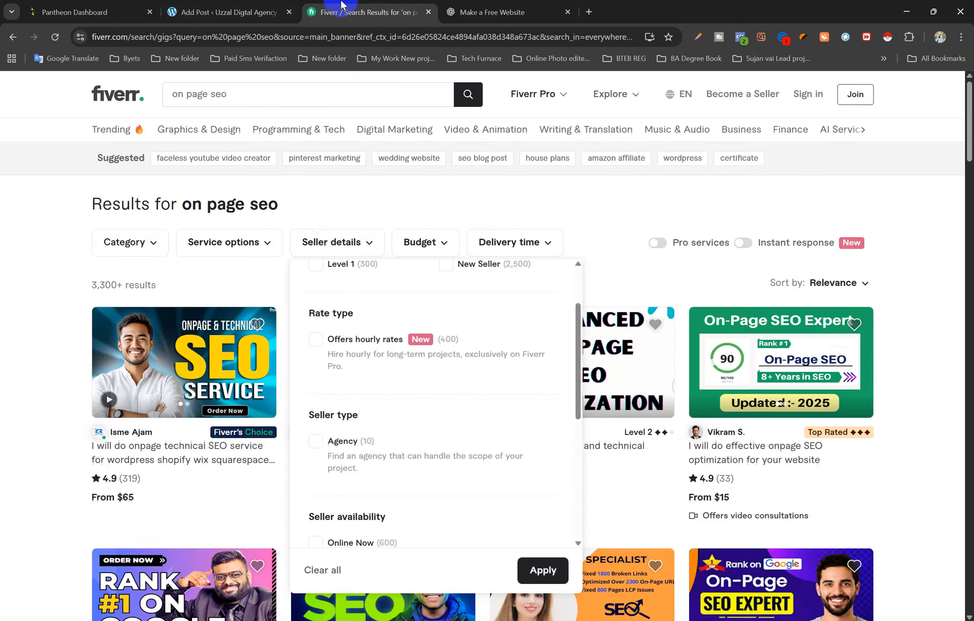
click(233, 13)
scroll(481, 415, down, 3)
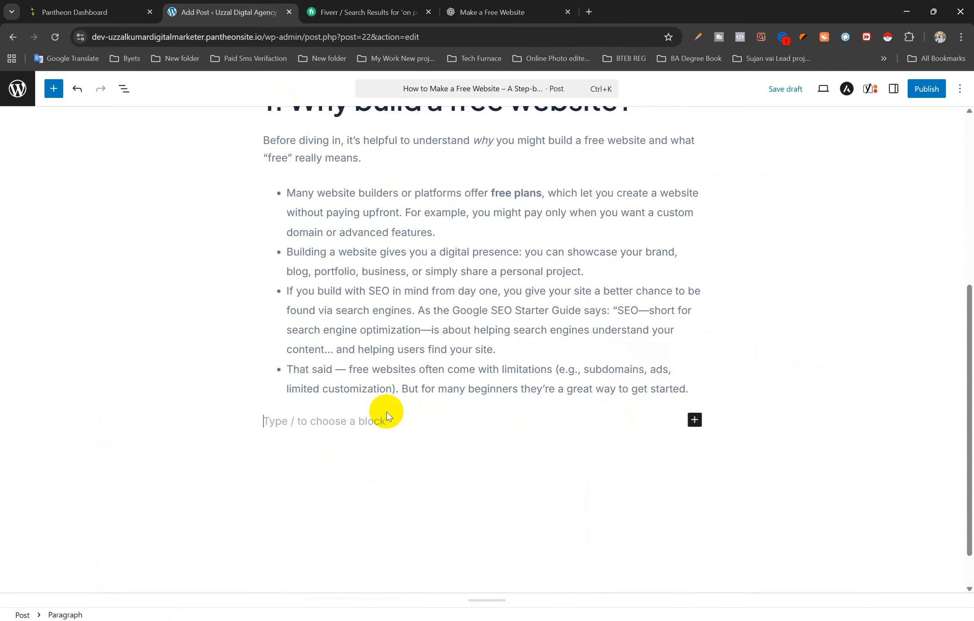
key(ctrl+v)
Close the Fiverr page and copy "Preferably mobile-responsive (important for SEO)" from ChatGPT onto a new line beneath the Zapier quote in the WordPress post
click(374, 6)
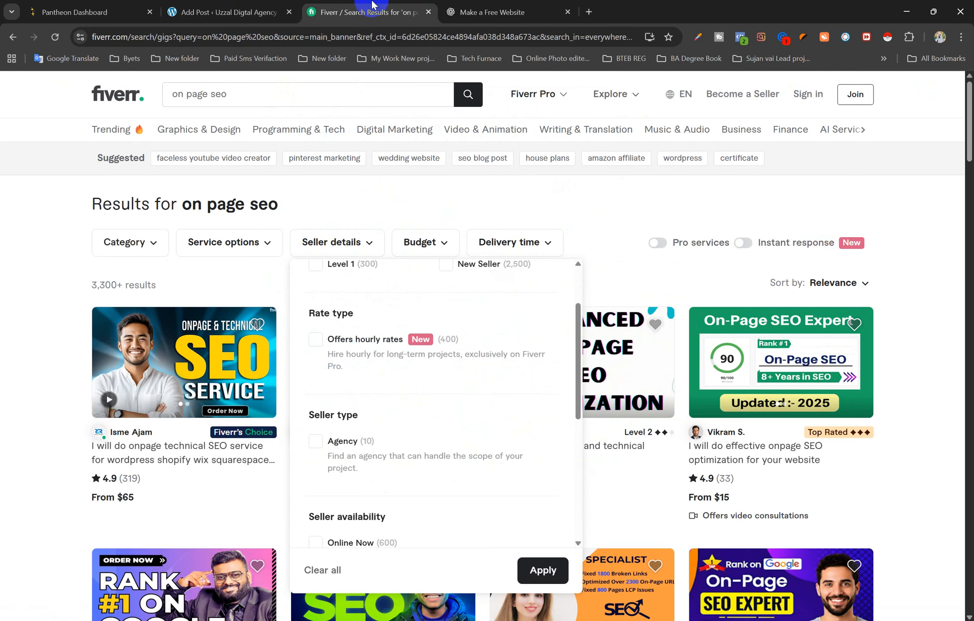
middle_click(380, 4)
click(425, 298)
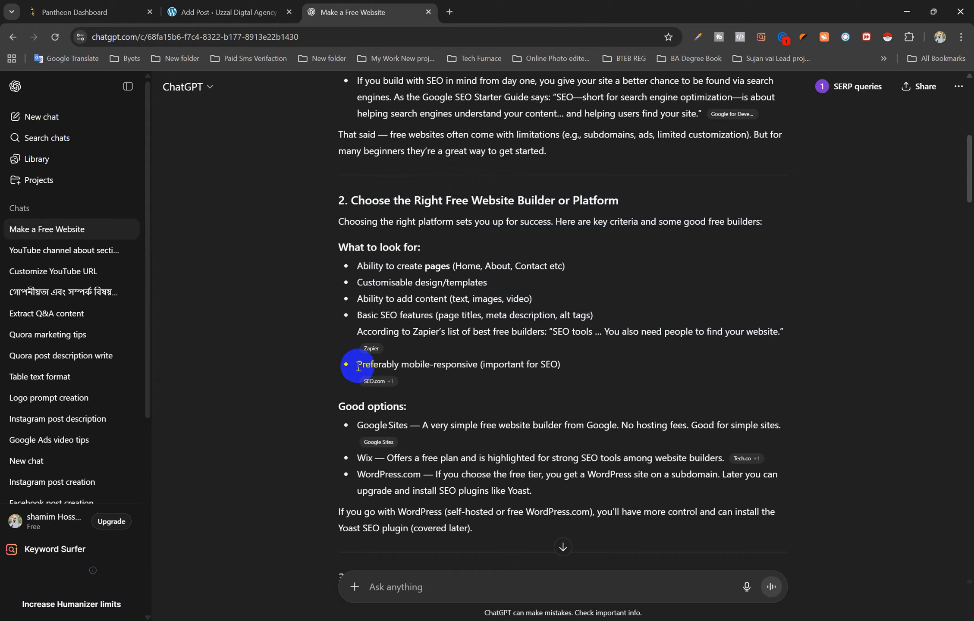
drag(358, 367, 560, 383)
key(ctrl+c)
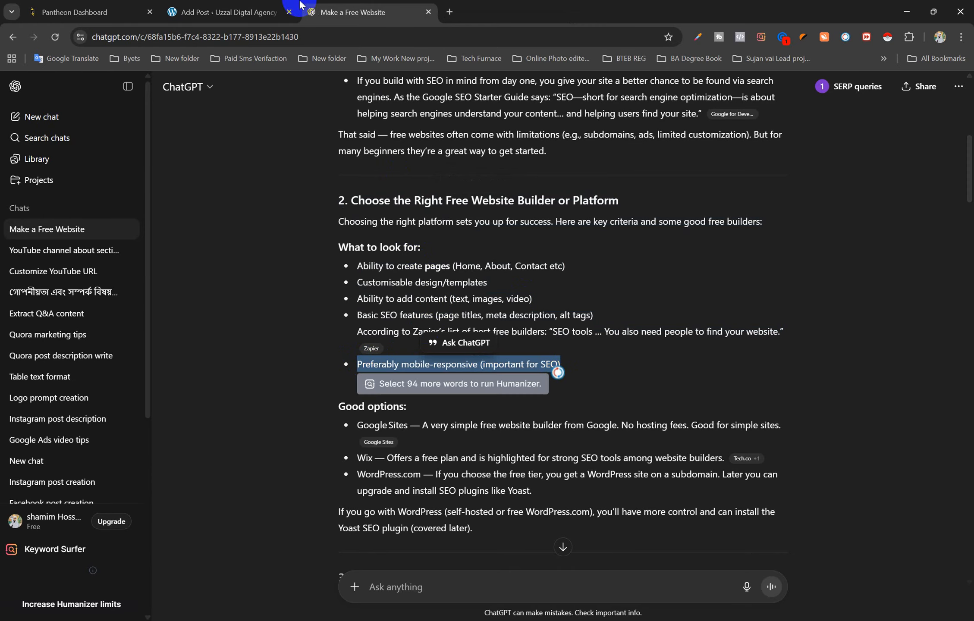
click(229, 12)
click(406, 398)
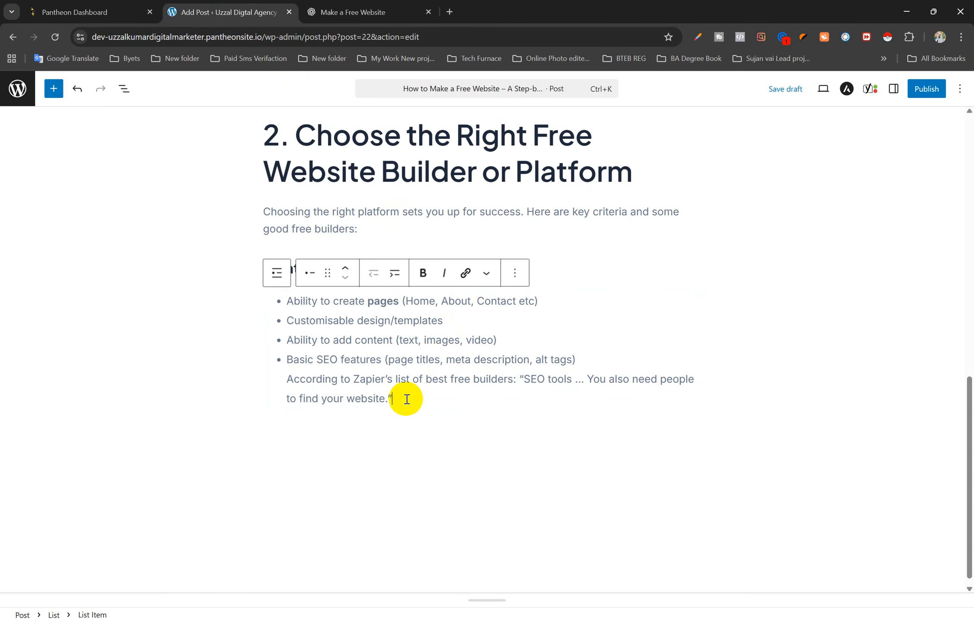
key(shift+Return)
key(ctrl+v)
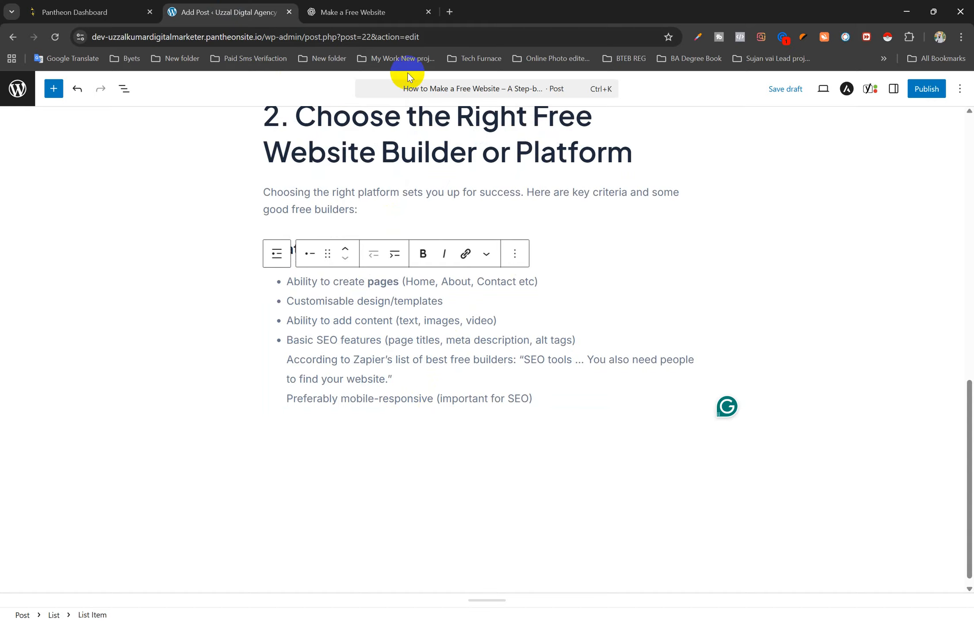
click(362, 12)
scroll(510, 377, down, 3)
click(401, 345)
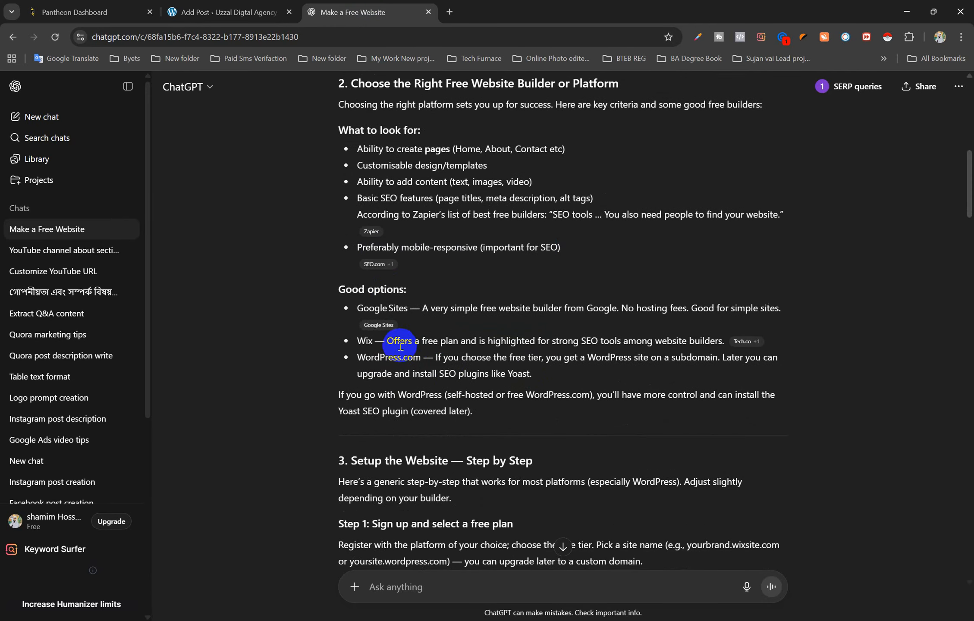
click(263, 12)
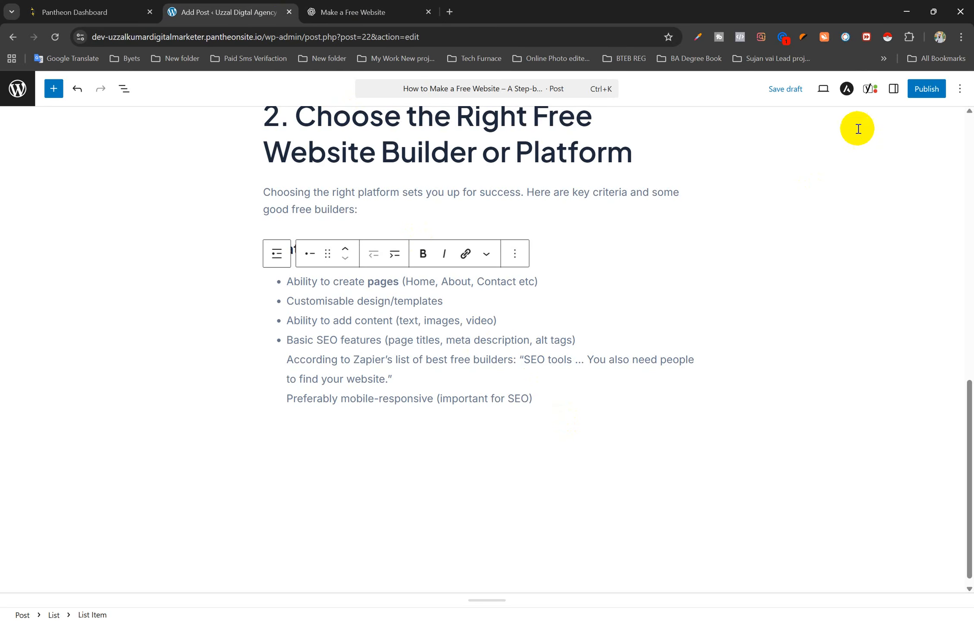
Examine the post title, the editor's general options, the device preview choices and the Astra Settings
scroll(477, 210, up, 10)
scroll(477, 210, up, 2)
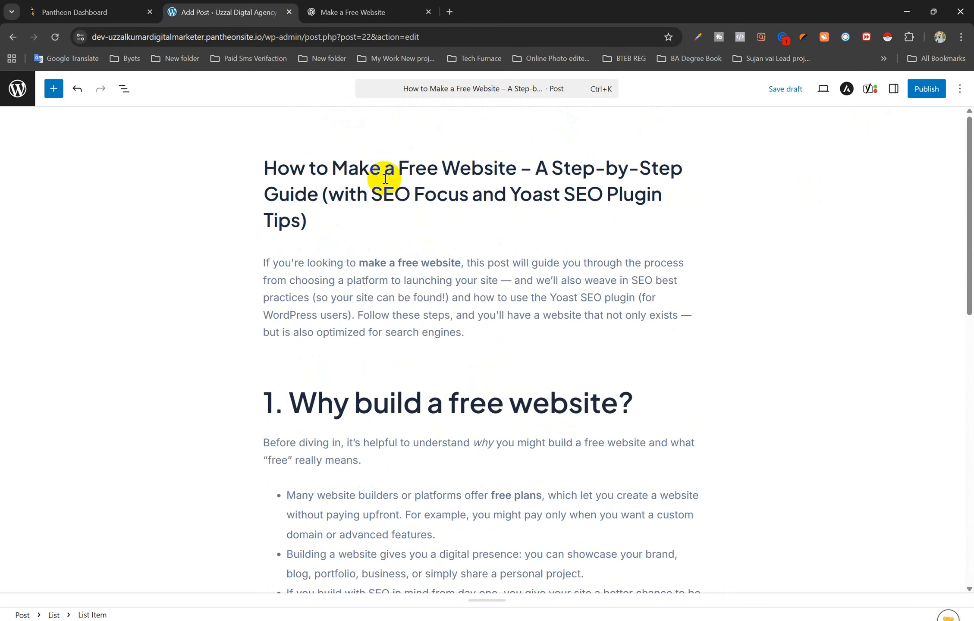
click(425, 193)
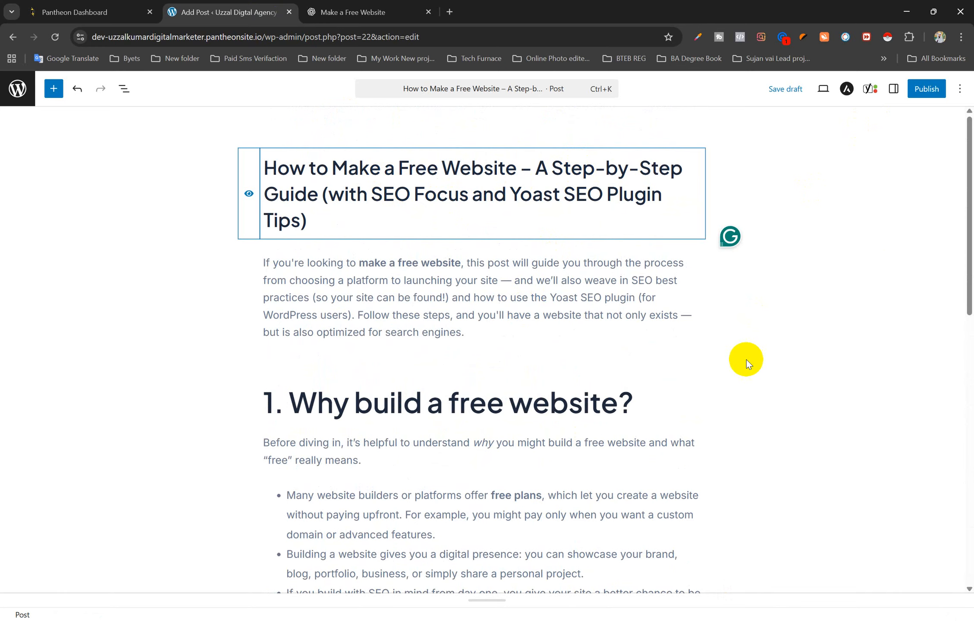
click(960, 89)
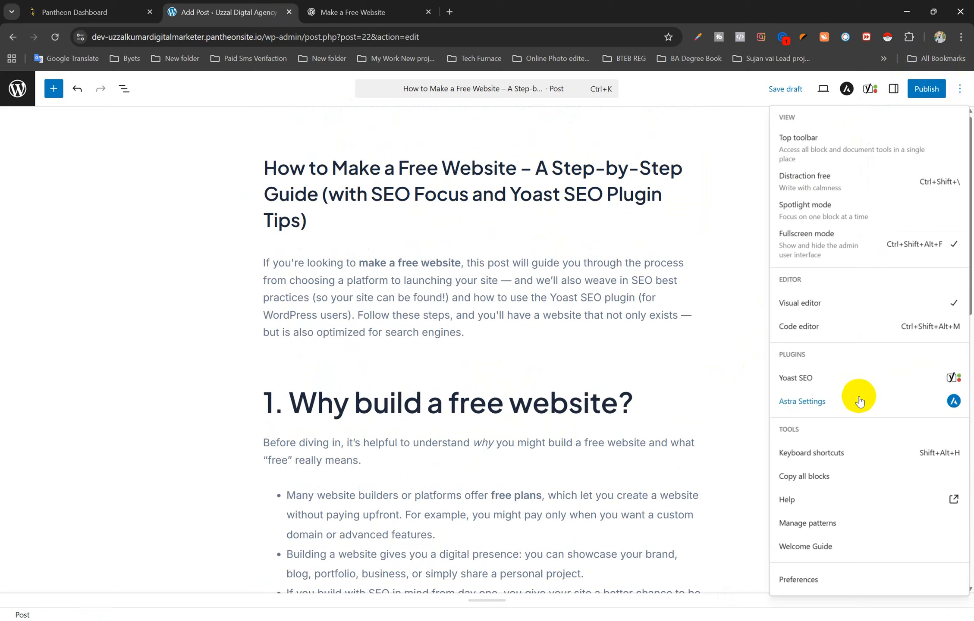
click(728, 306)
click(823, 90)
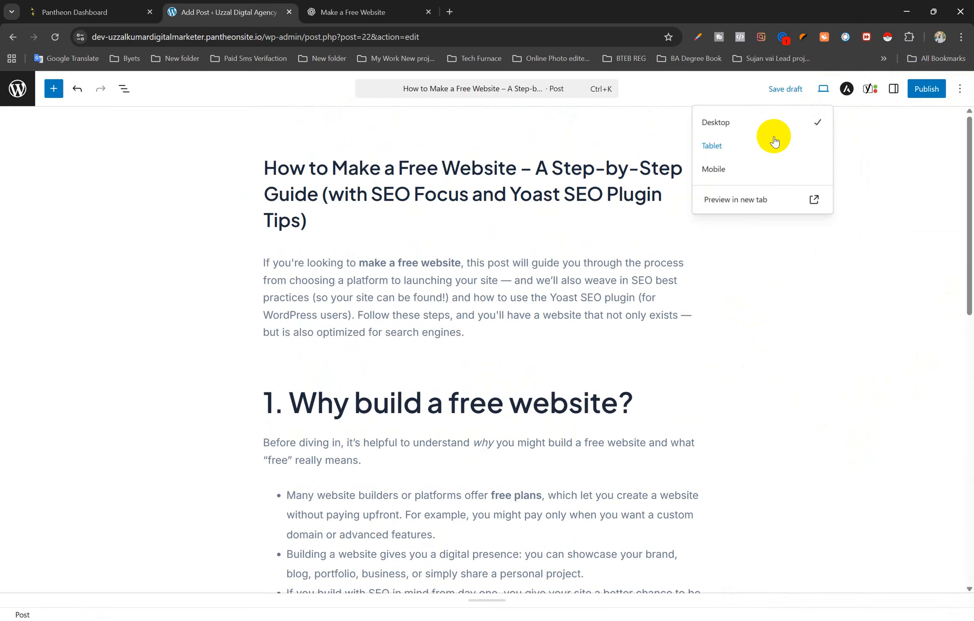
click(866, 124)
click(822, 88)
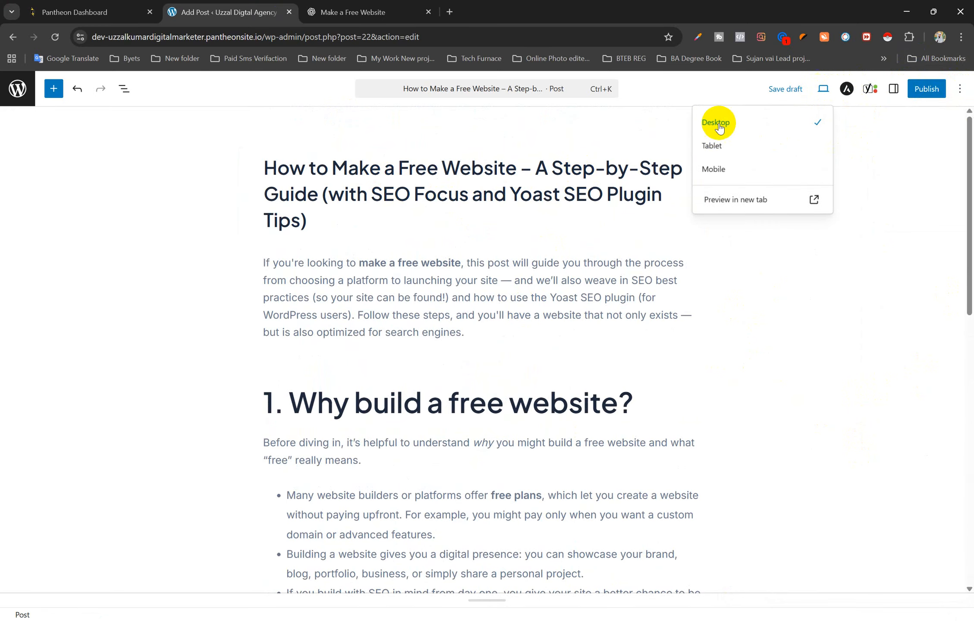
click(847, 90)
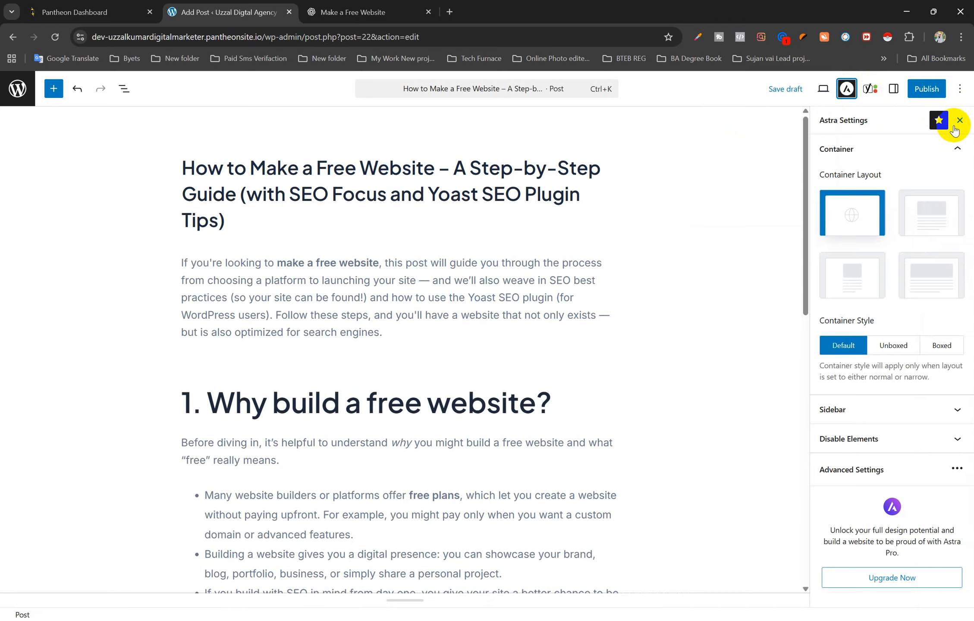
click(959, 120)
Examine the Focus keyphrase field and the remaining sections of the Yoast SEO settings for the post
click(870, 89)
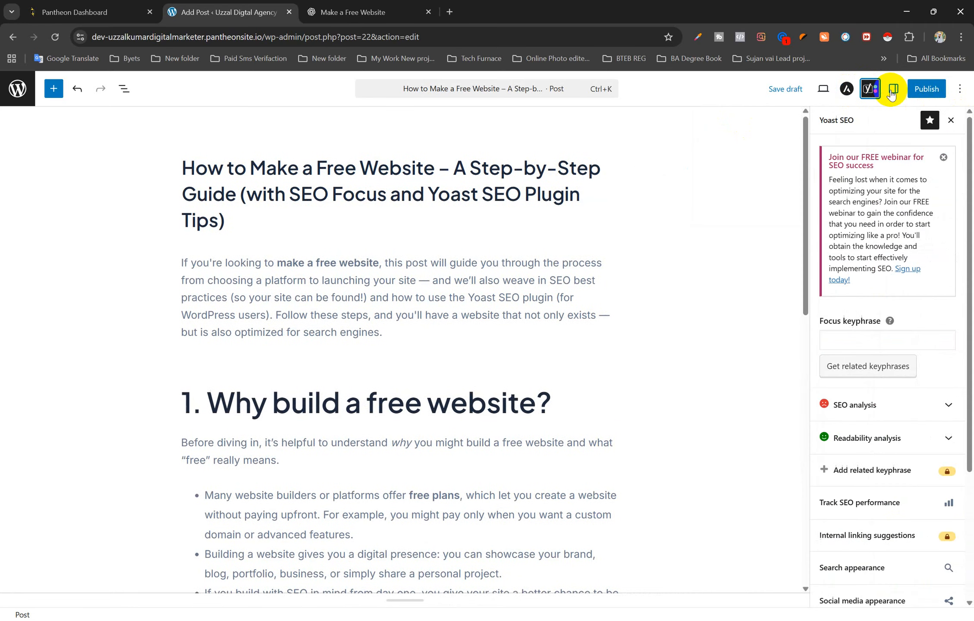
click(862, 342)
scroll(862, 342, down, 1)
scroll(862, 343, up, 1)
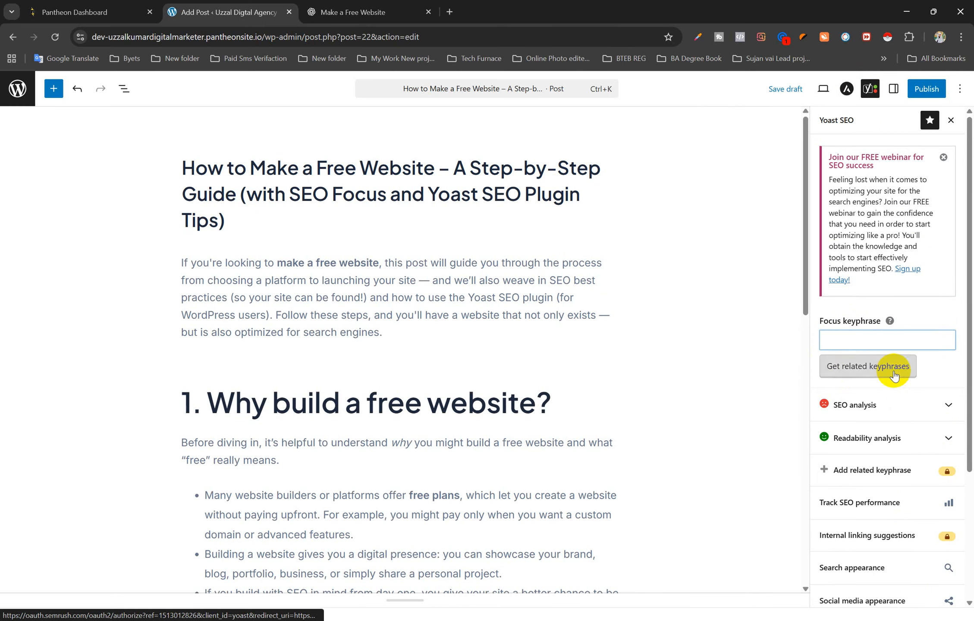
scroll(893, 375, down, 2)
scroll(894, 375, down, 2)
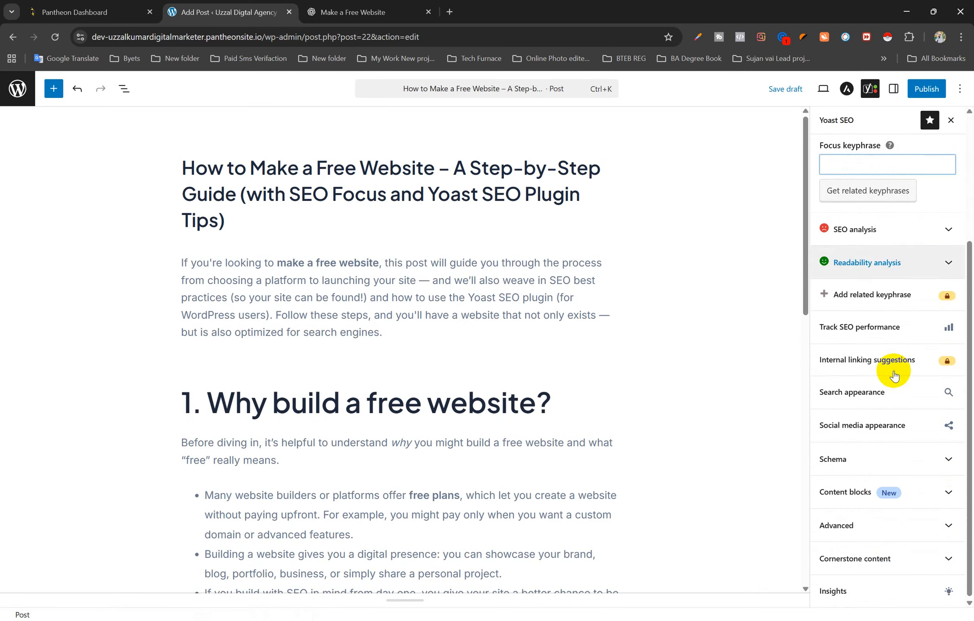
Examine the SEO title, slug and meta description fields in Yoast's Search appearance settings, closing them when done
click(947, 394)
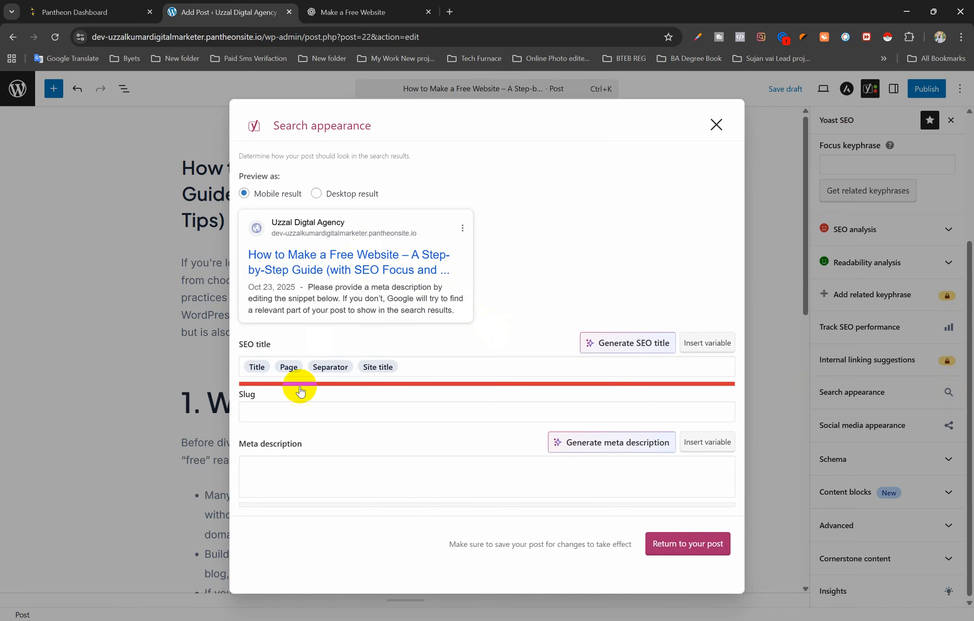
click(273, 411)
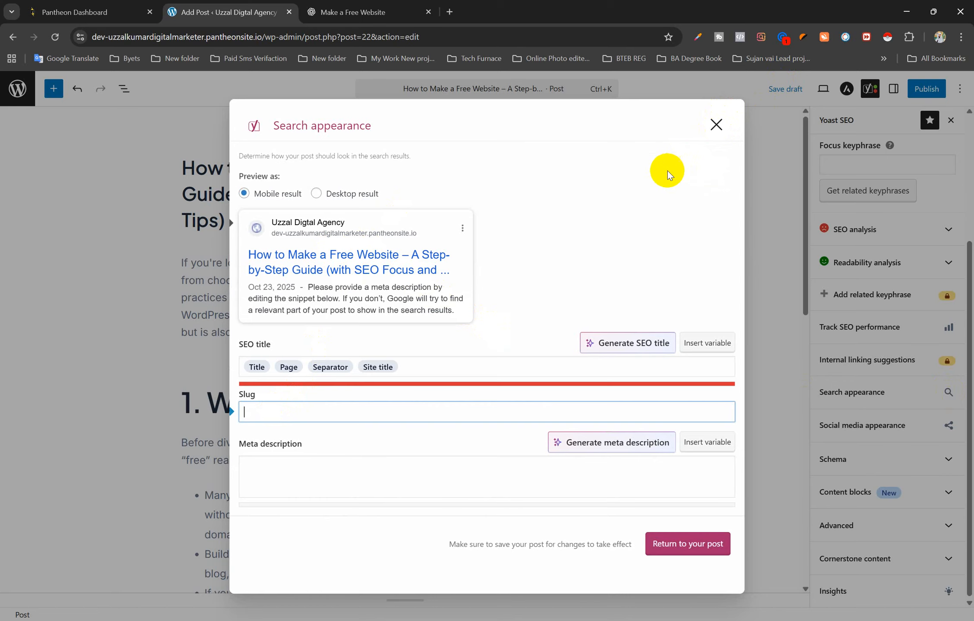
double_click(254, 367)
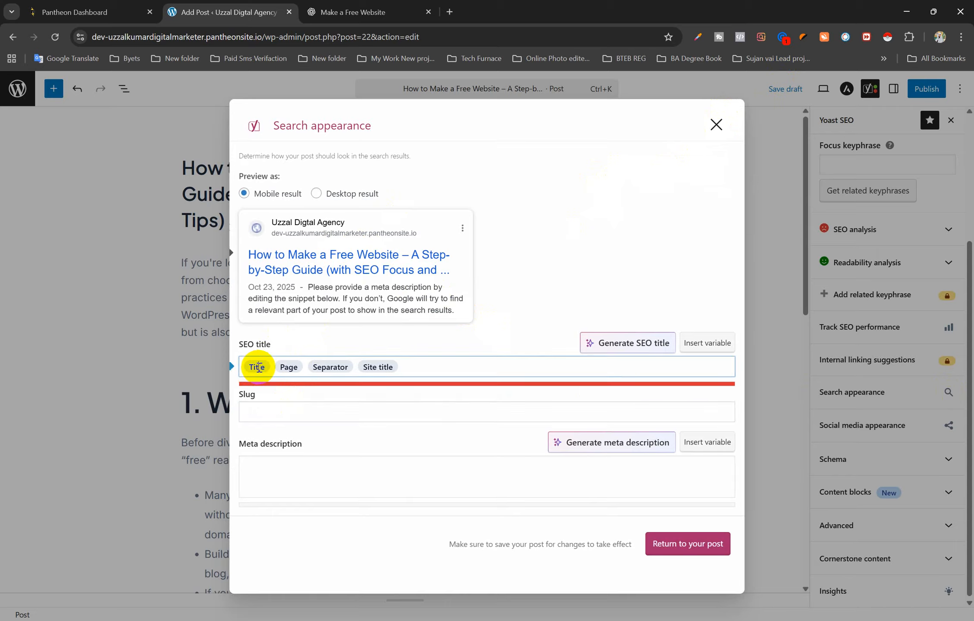
click(714, 126)
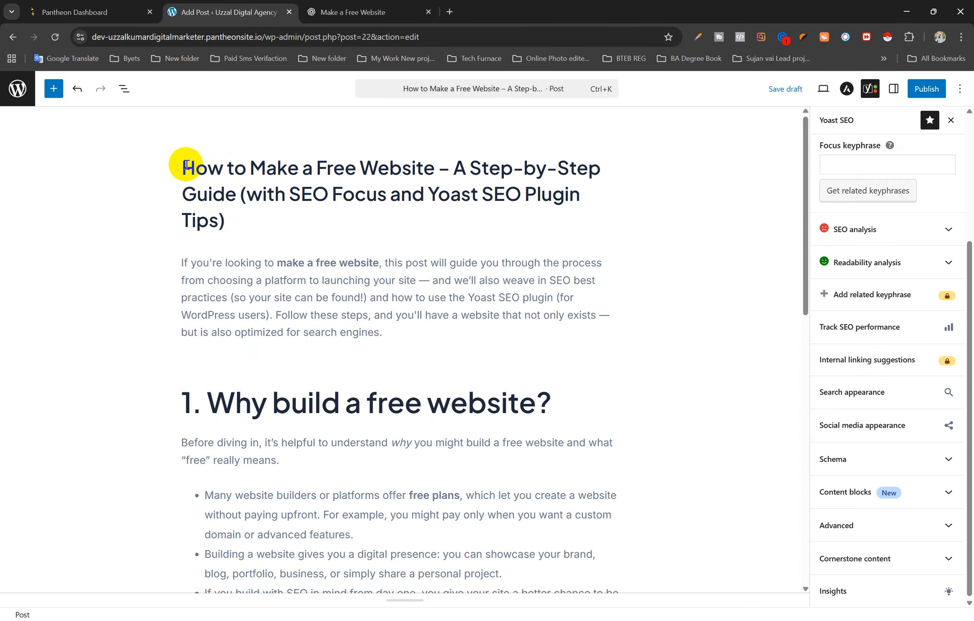
Copy the full post title into both the slug and the meta description in Yoast's Search appearance settings and return to the post
drag(186, 165, 224, 215)
key(ctrl+c)
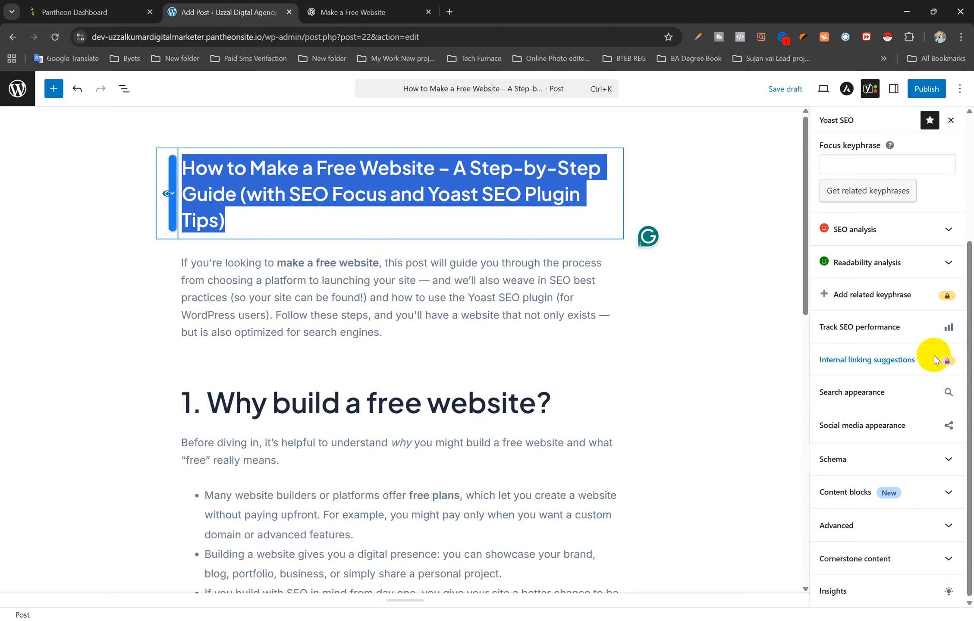
click(936, 397)
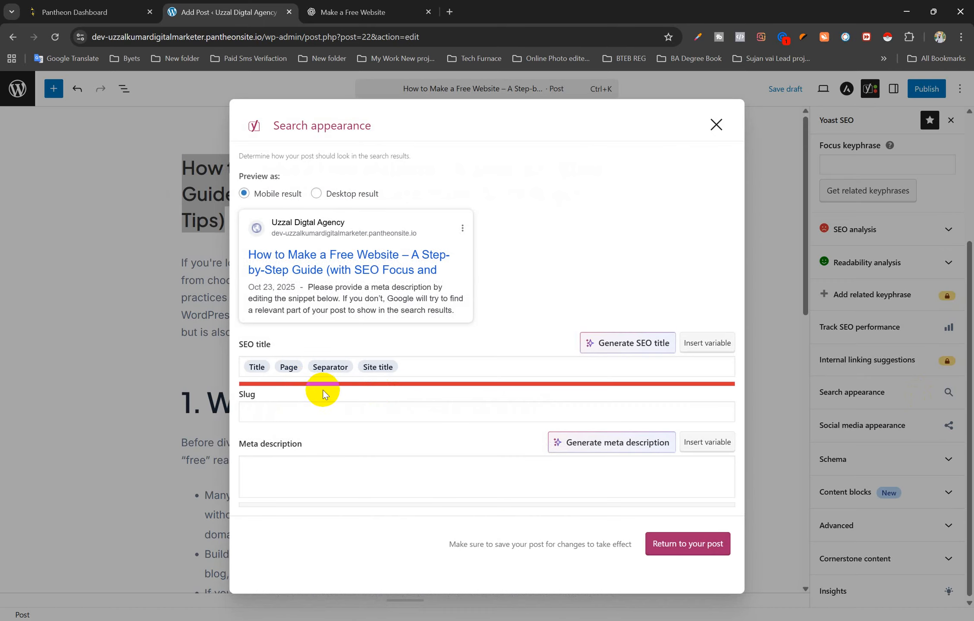
click(282, 413)
key(ctrl+v)
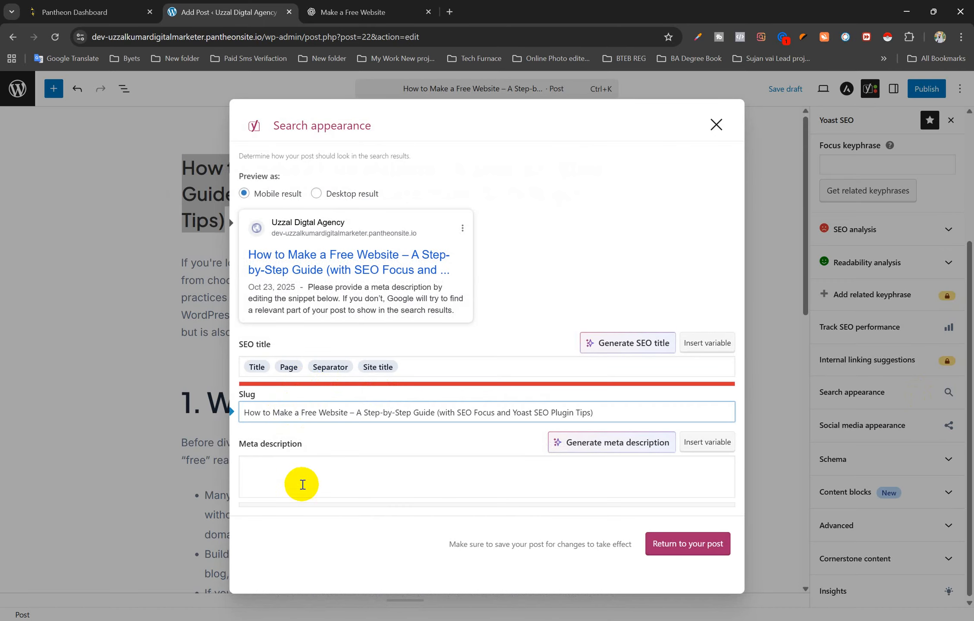
click(291, 467)
key(ctrl+v)
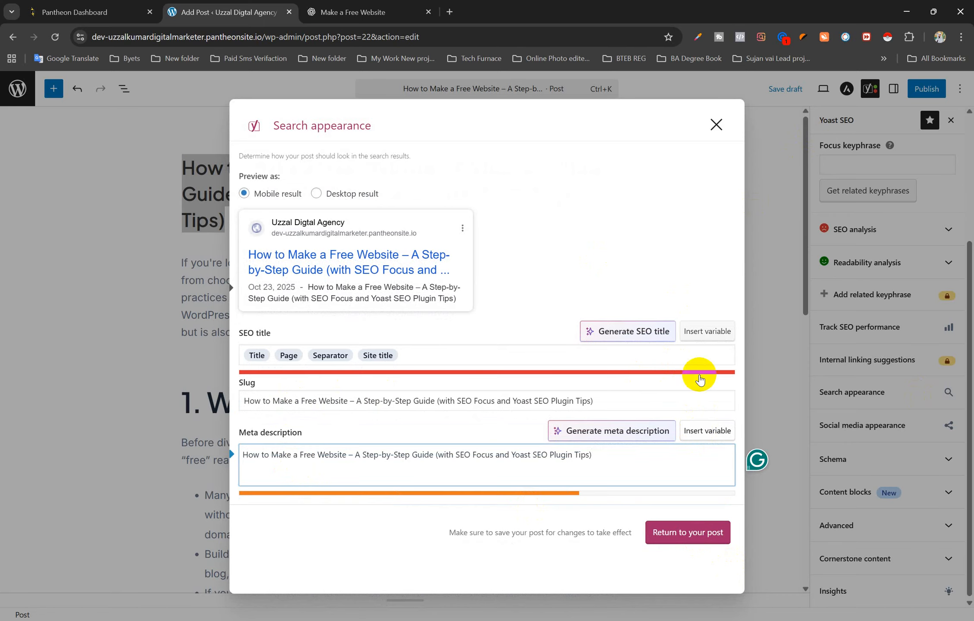
click(684, 535)
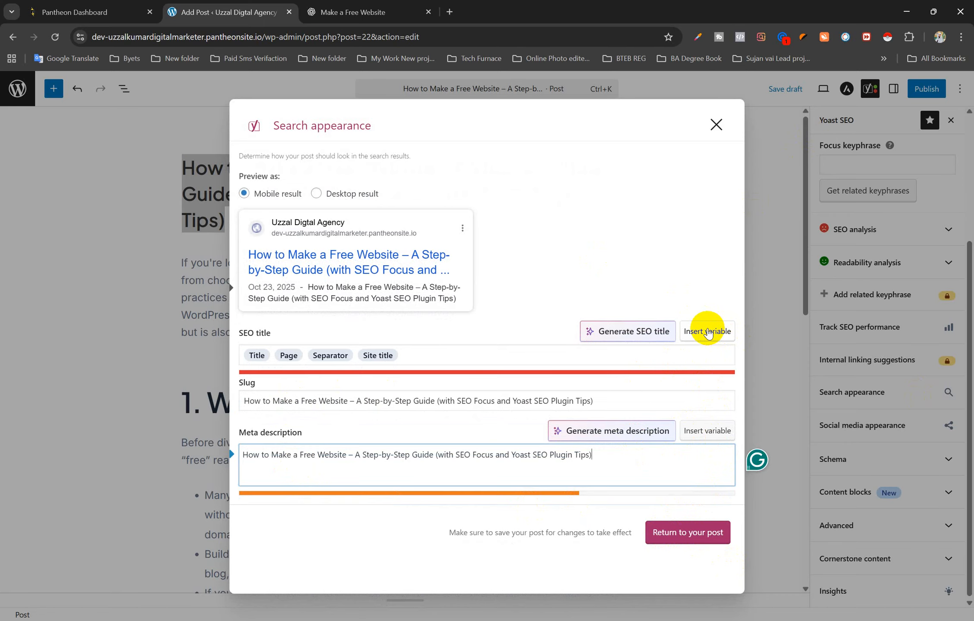
click(686, 534)
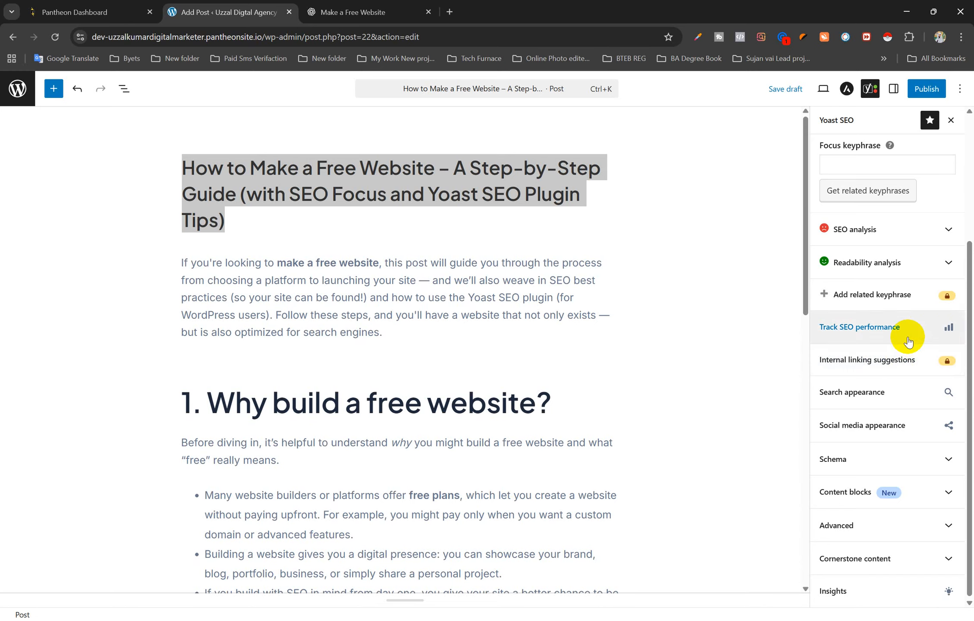
Examine the Yoast SEO analysis and the problems and good results in the Readability analysis
click(945, 264)
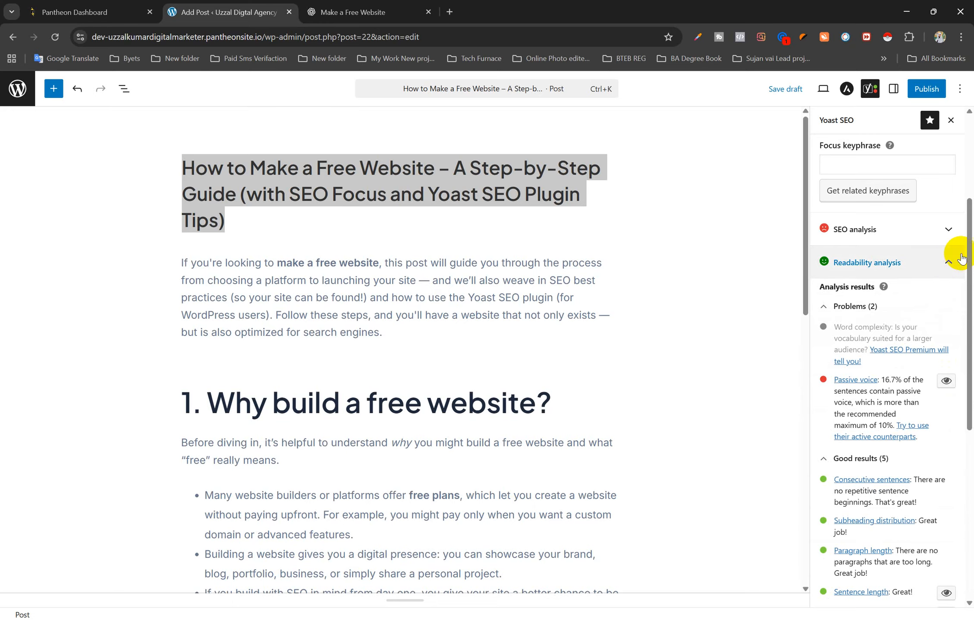
click(942, 226)
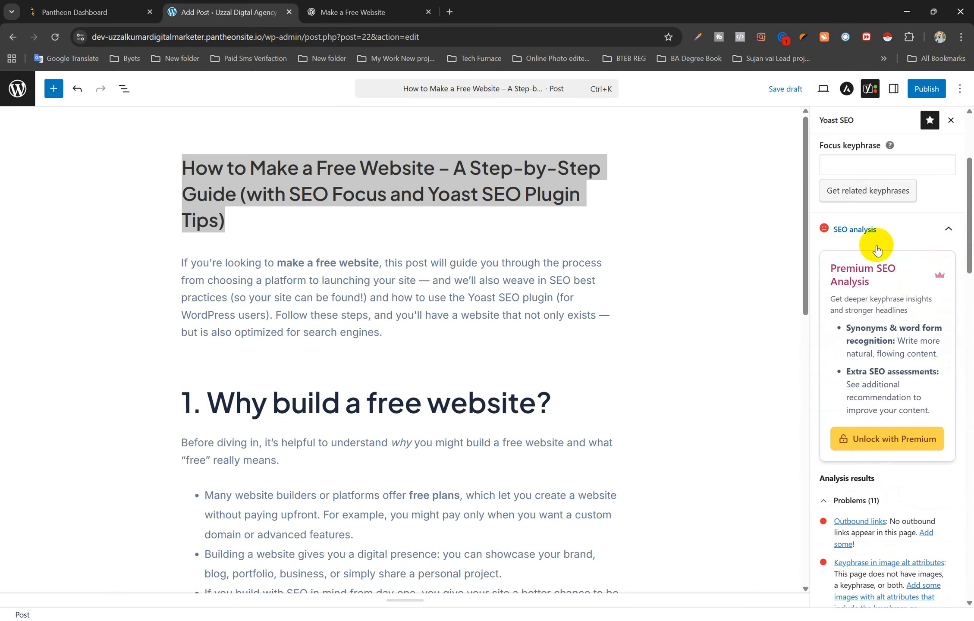
click(946, 233)
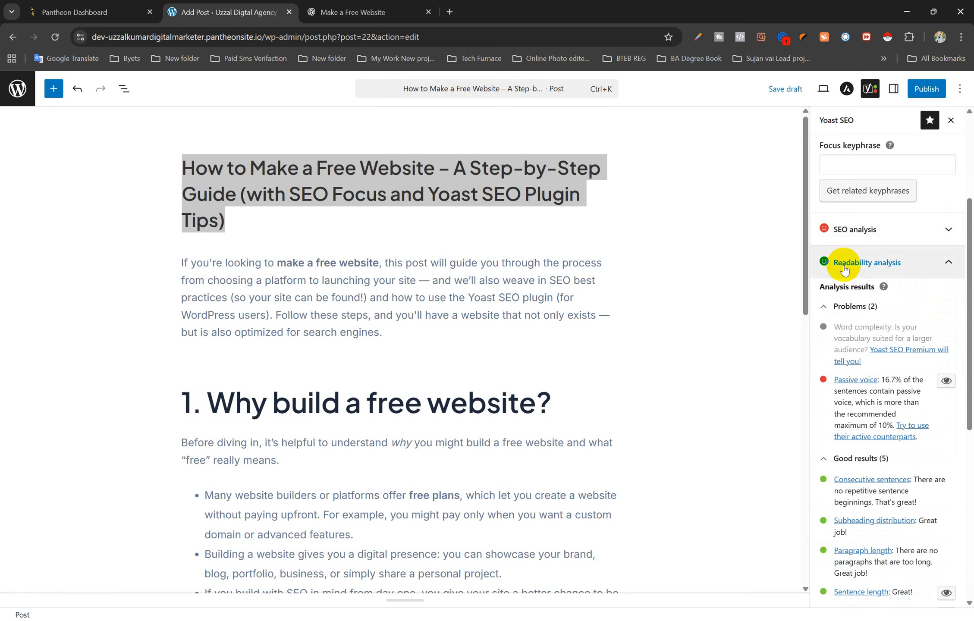
click(944, 265)
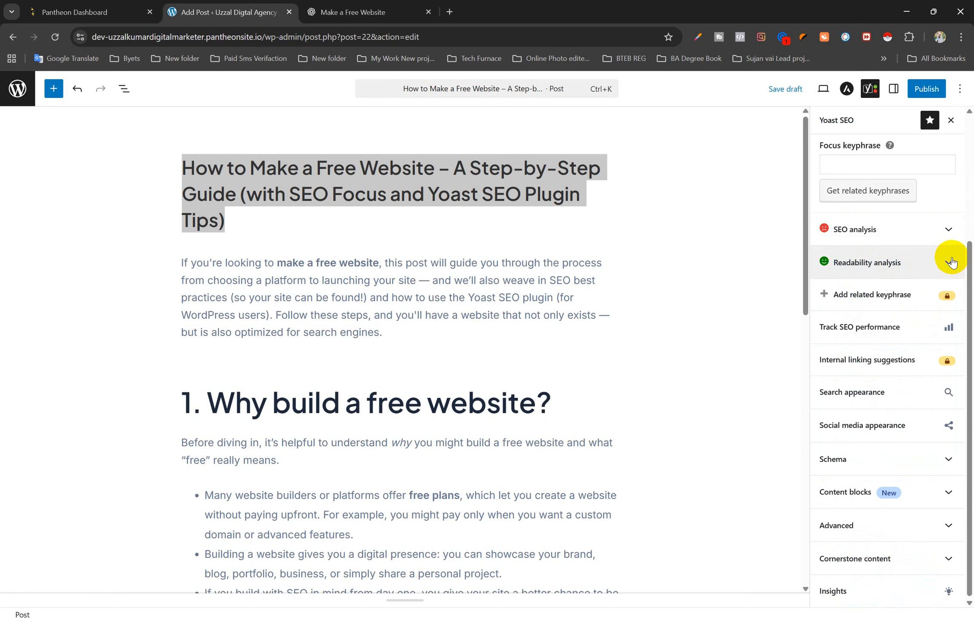
click(947, 263)
scroll(890, 358, down, 1)
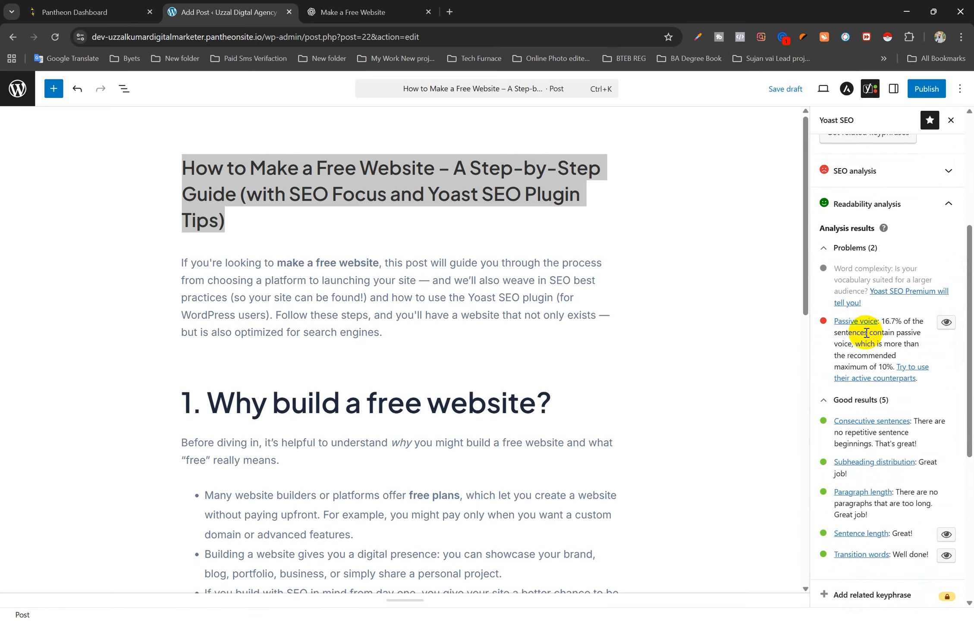
Examine the Readability analysis good results and the Schema, Content blocks and Advanced sections of the Yoast SEO settings
scroll(852, 341, down, 1)
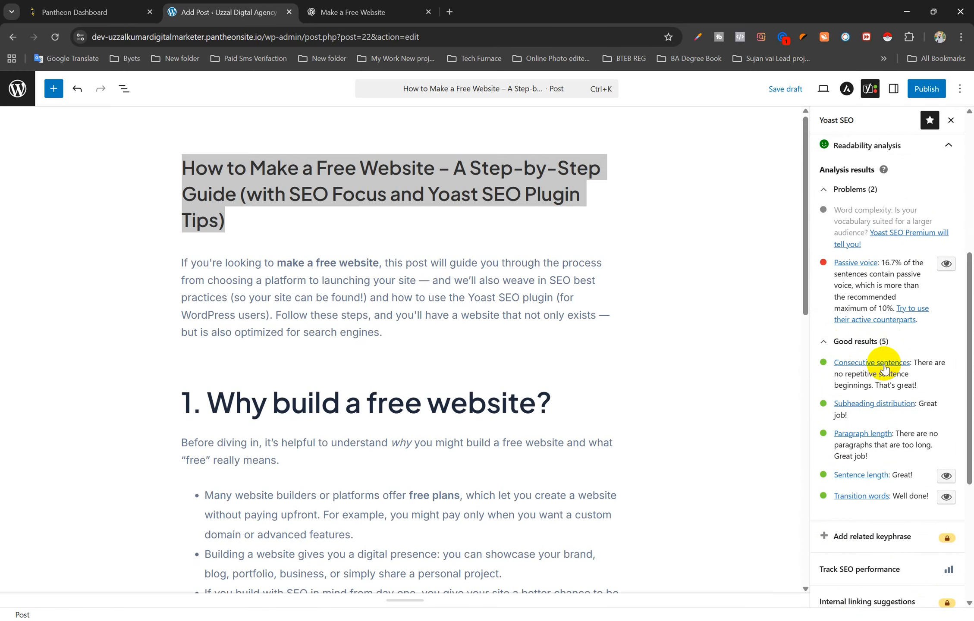
scroll(860, 366, down, 1)
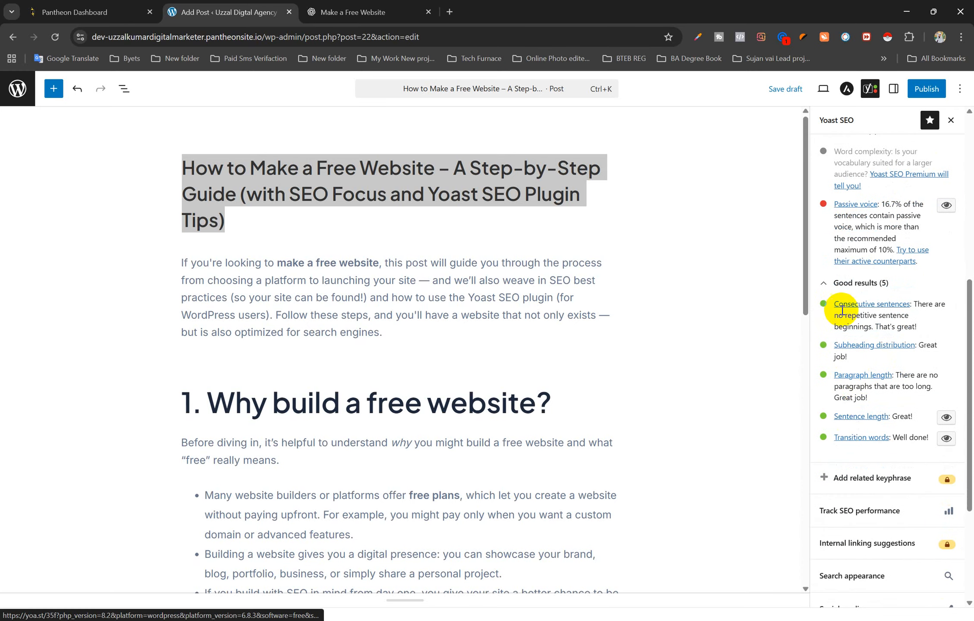
scroll(843, 319, down, 2)
scroll(932, 399, down, 1)
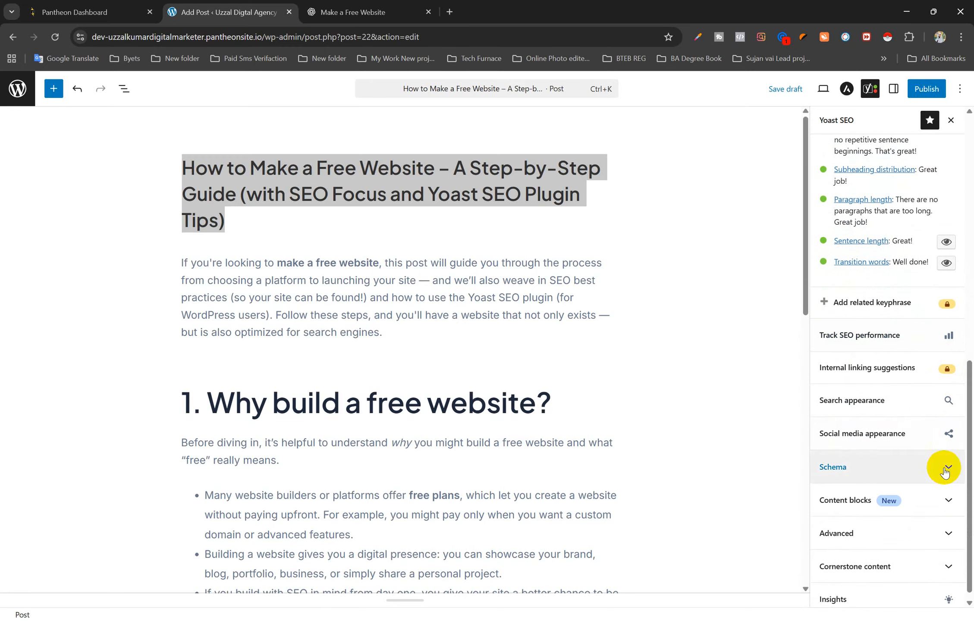
click(881, 466)
scroll(928, 392, down, 5)
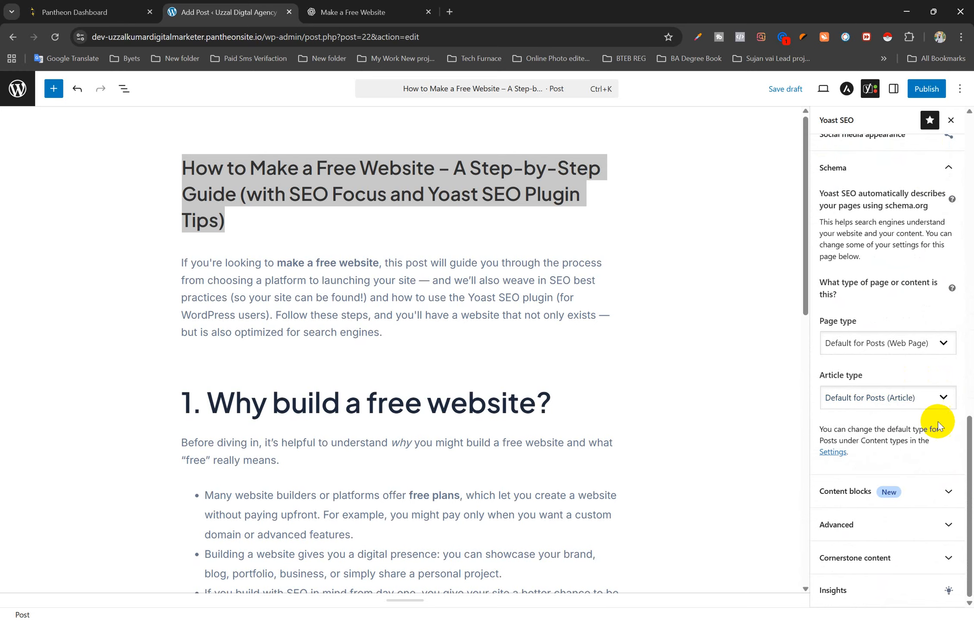
click(943, 492)
scroll(931, 397, down, 5)
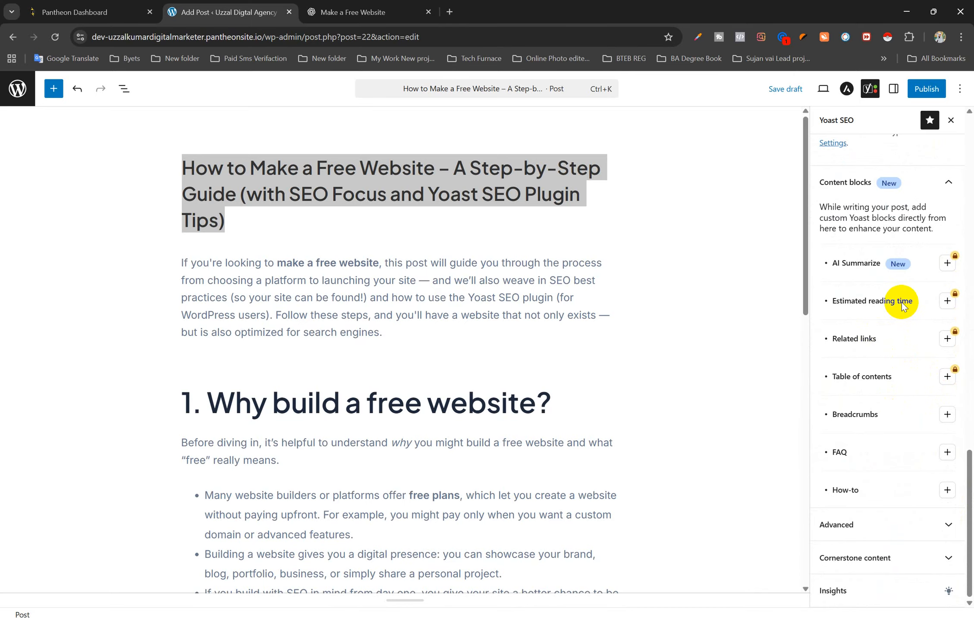
click(945, 522)
scroll(925, 452, down, 4)
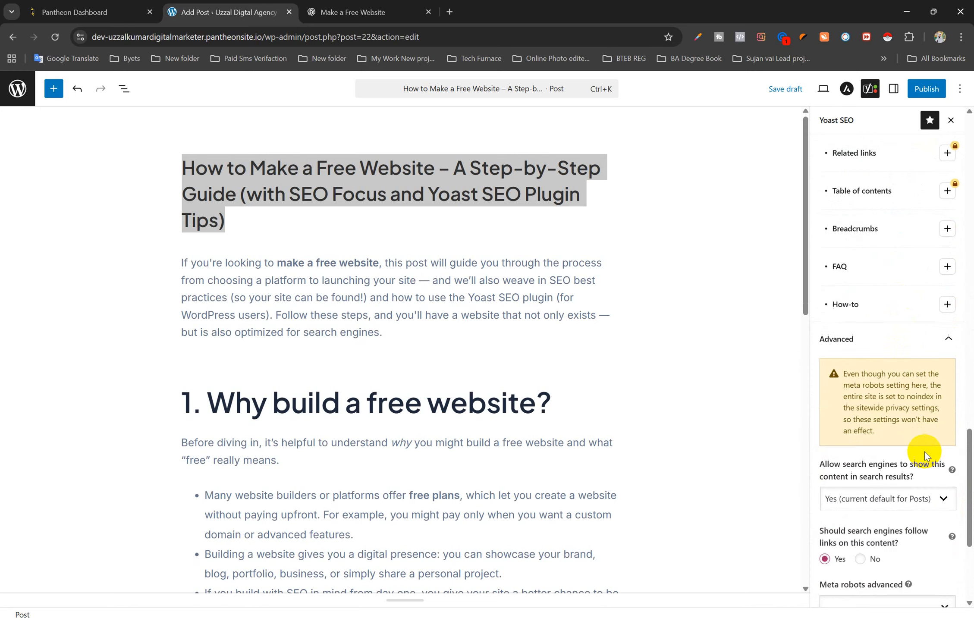
scroll(925, 452, down, 4)
scroll(924, 378, down, 1)
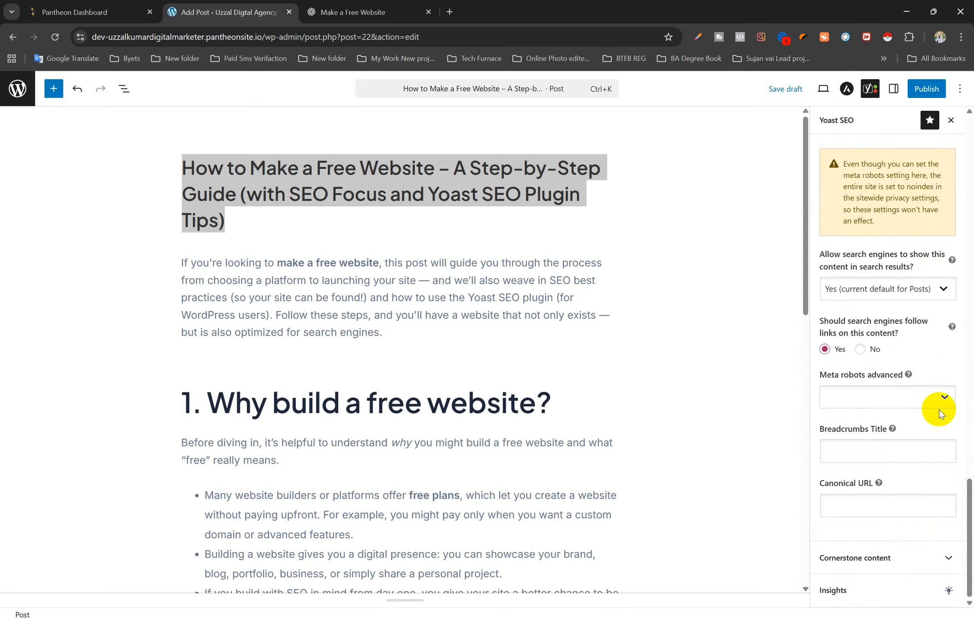
Enter the full post title as the Yoast focus keyphrase and dismiss the free webinar notice
scroll(945, 430, up, 15)
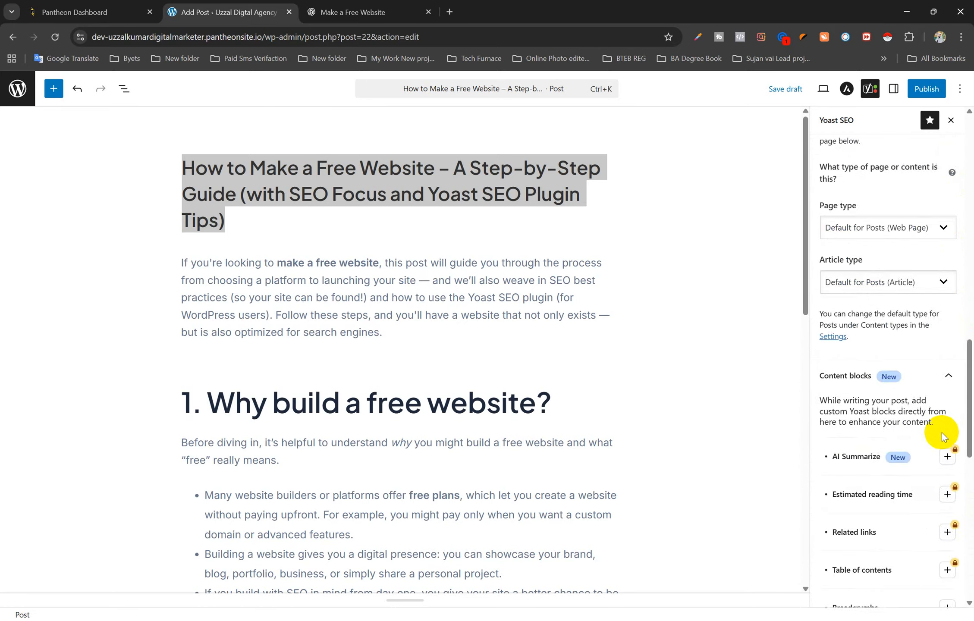
scroll(940, 437, down, 1)
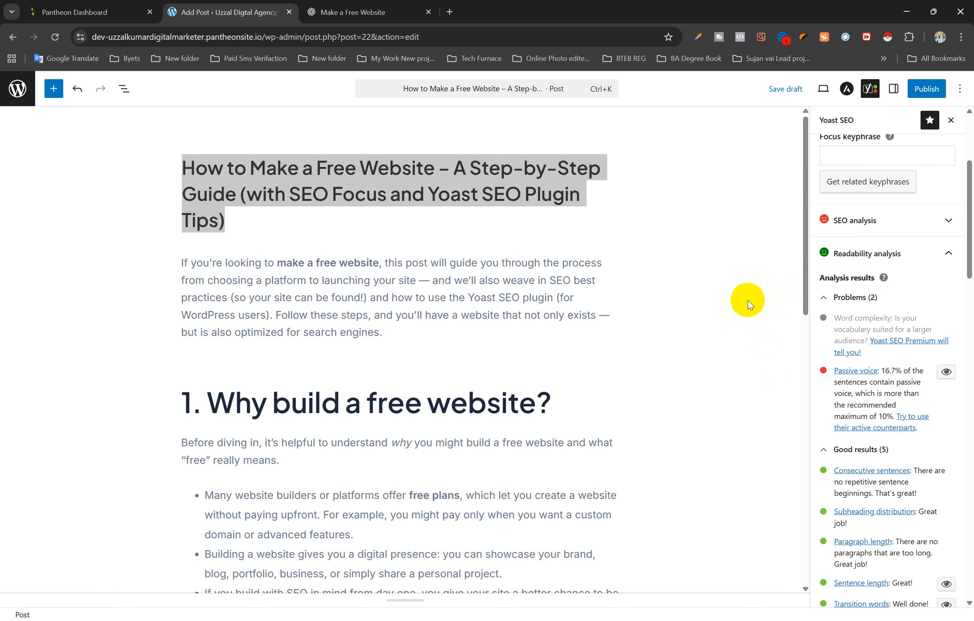
scroll(891, 437, down, 2)
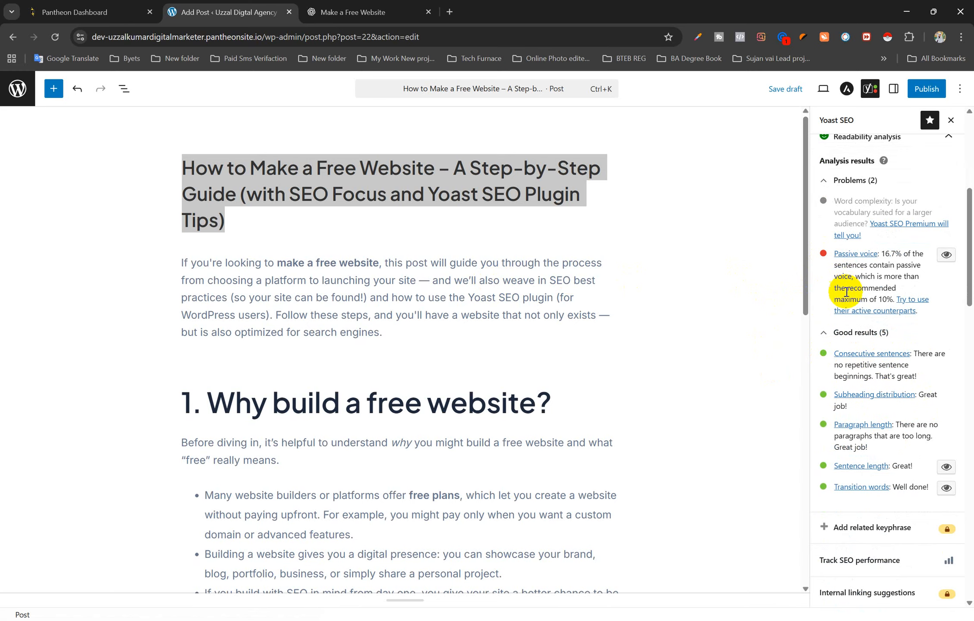
scroll(826, 259, up, 3)
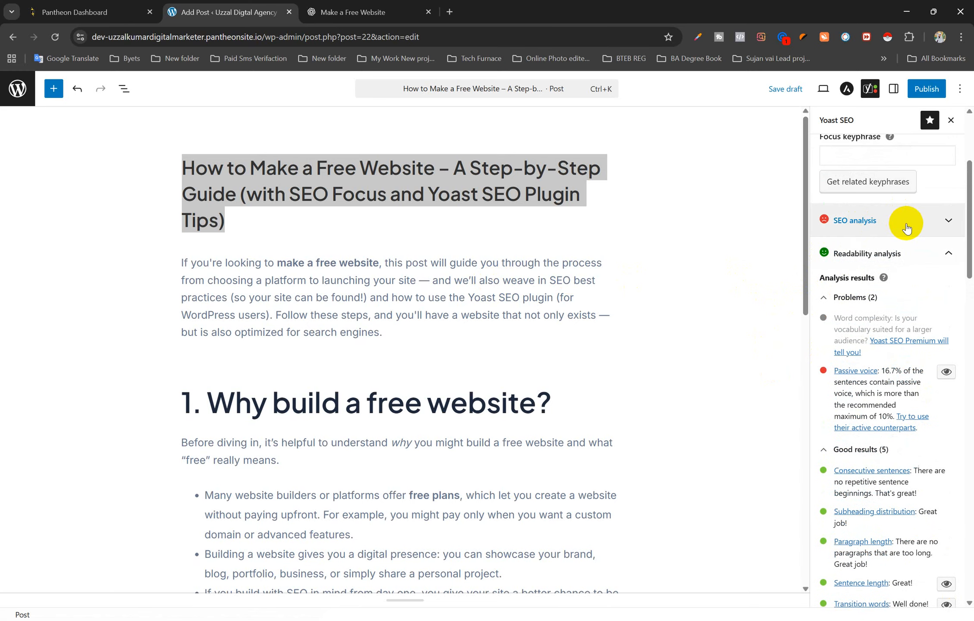
scroll(867, 192, up, 3)
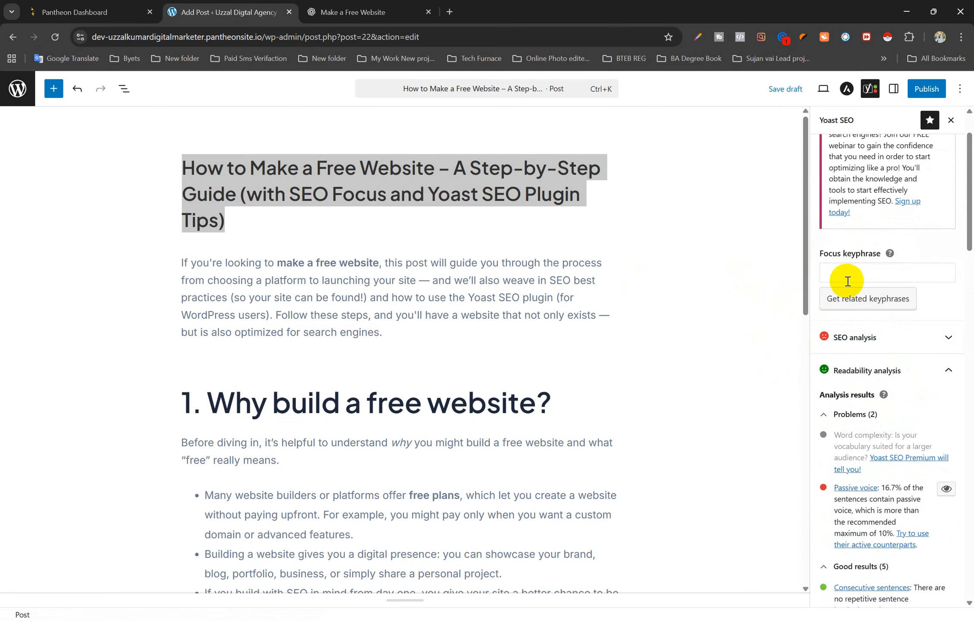
click(843, 273)
text(How to Make a Free Website – A Step-by-Step Guide (with SEO Focus and Yoast SEO Plugin Tips))
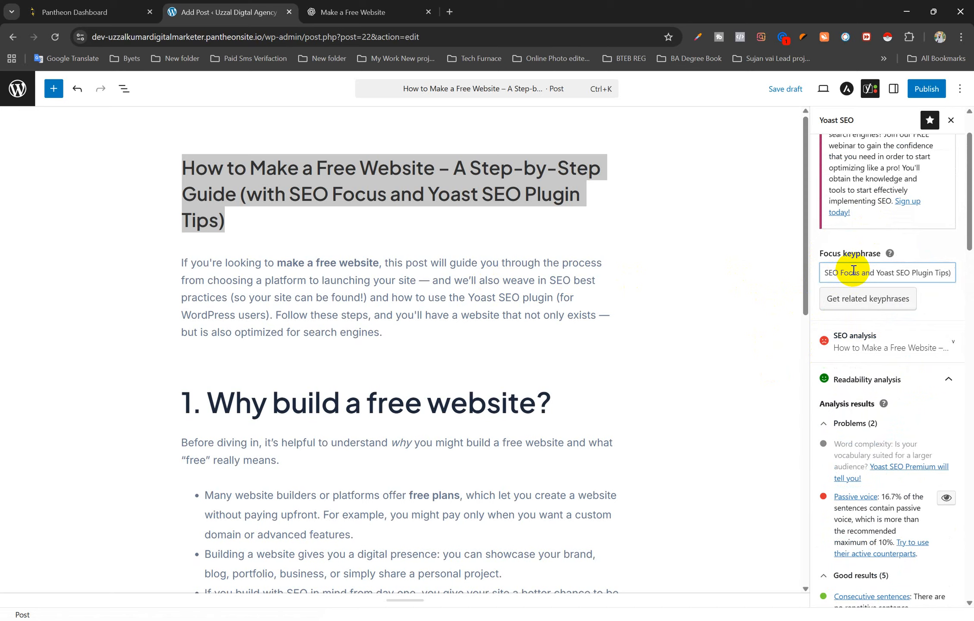
scroll(846, 270, up, 3)
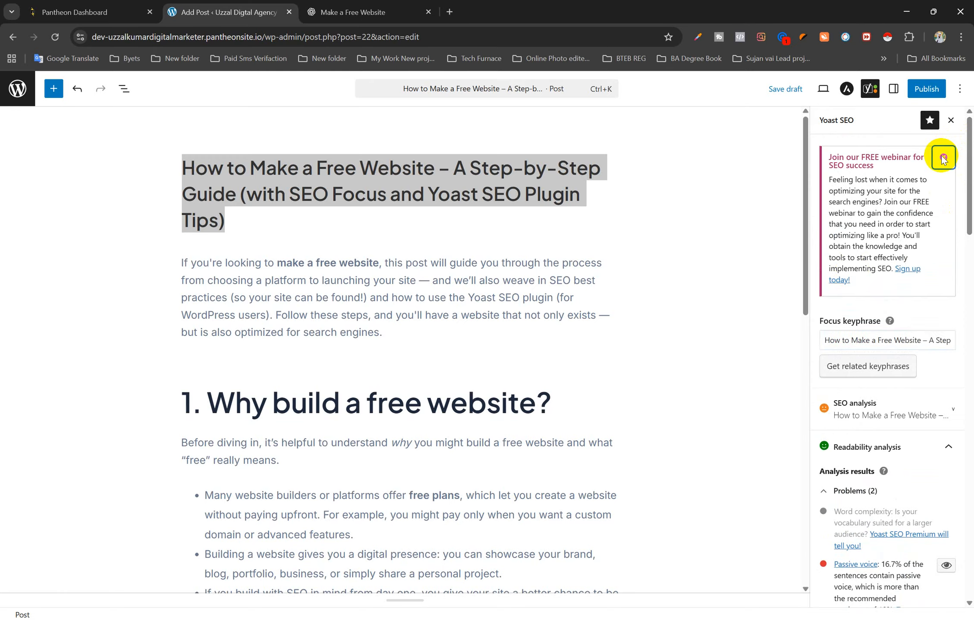
click(943, 157)
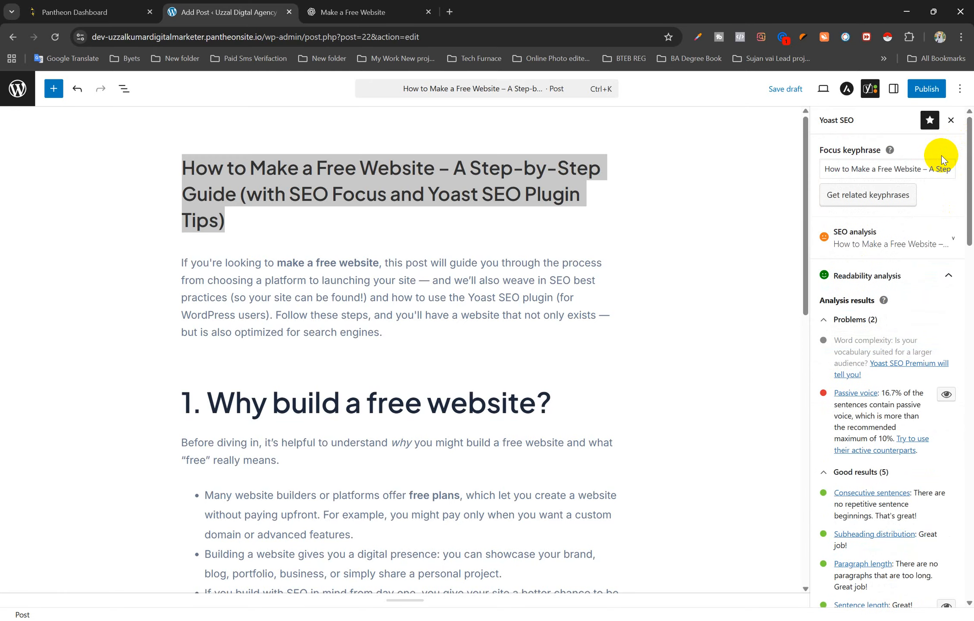
Open the related keyphrases window, close it, and look through the Yoast sections down to the Advanced settings
click(880, 203)
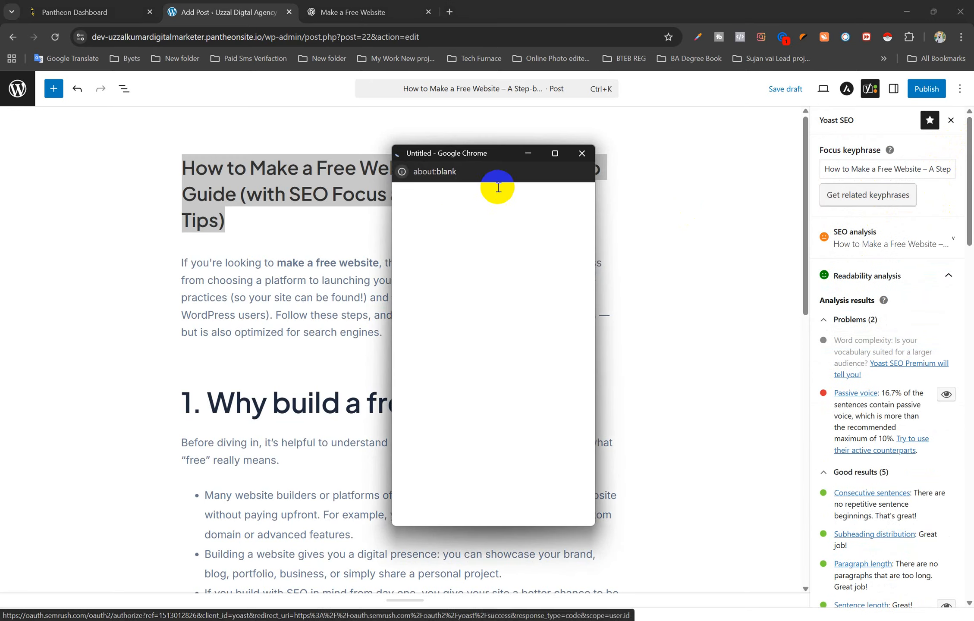
click(578, 154)
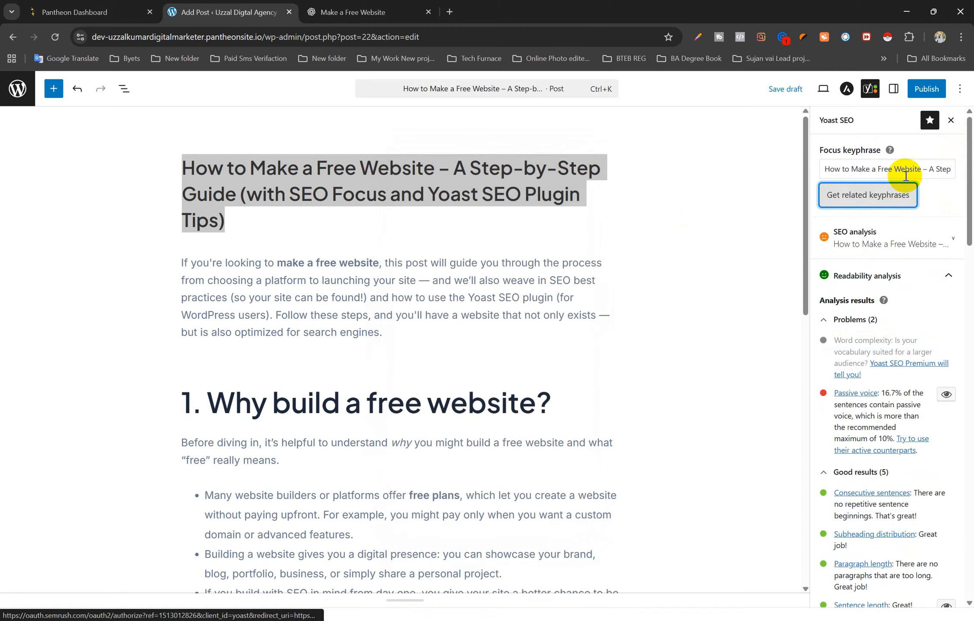
scroll(917, 259, down, 10)
scroll(917, 261, down, 5)
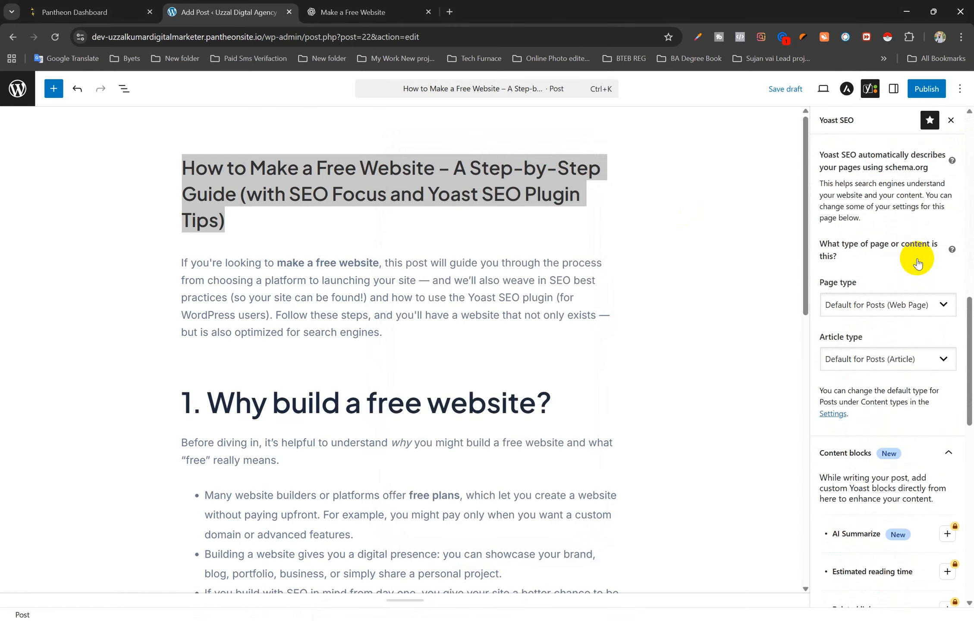
scroll(917, 261, down, 10)
scroll(917, 259, down, 2)
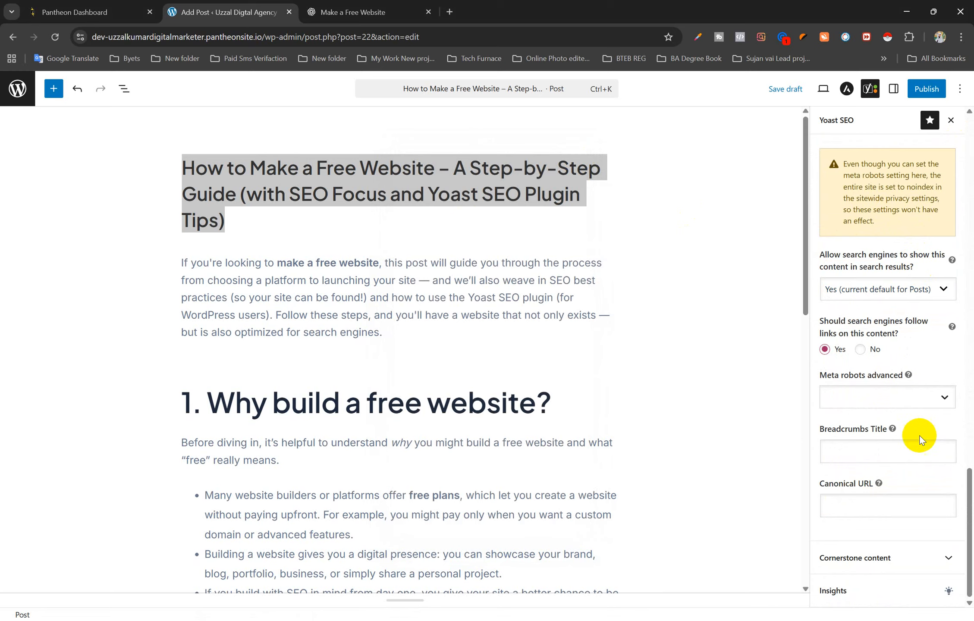
scroll(922, 333, up, 20)
scroll(918, 335, up, 2)
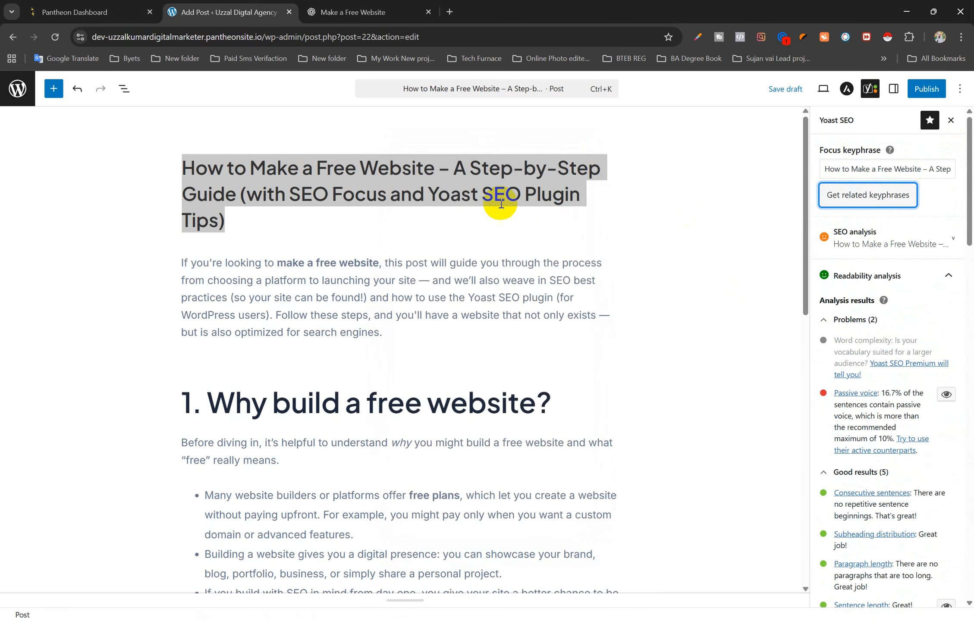
Insert an Image block between the intro paragraph and the "1. Why build a free website?" heading
click(481, 170)
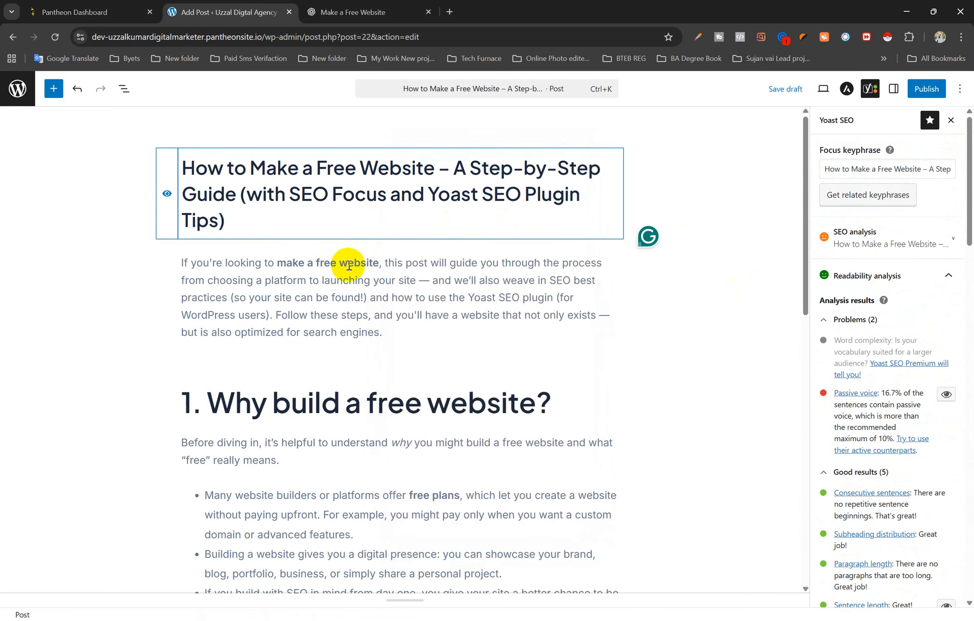
click(372, 353)
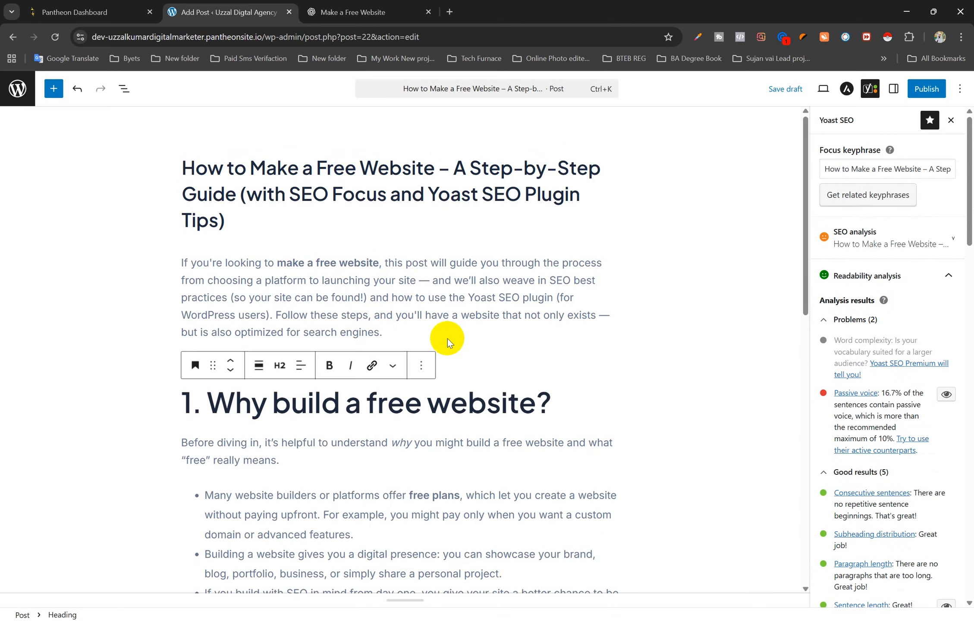
click(510, 360)
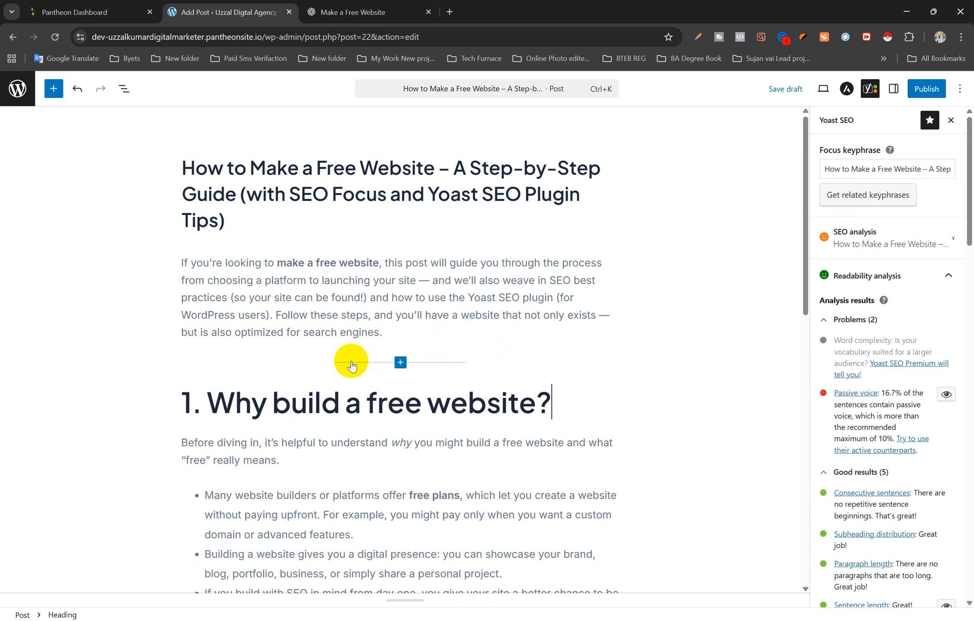
click(401, 363)
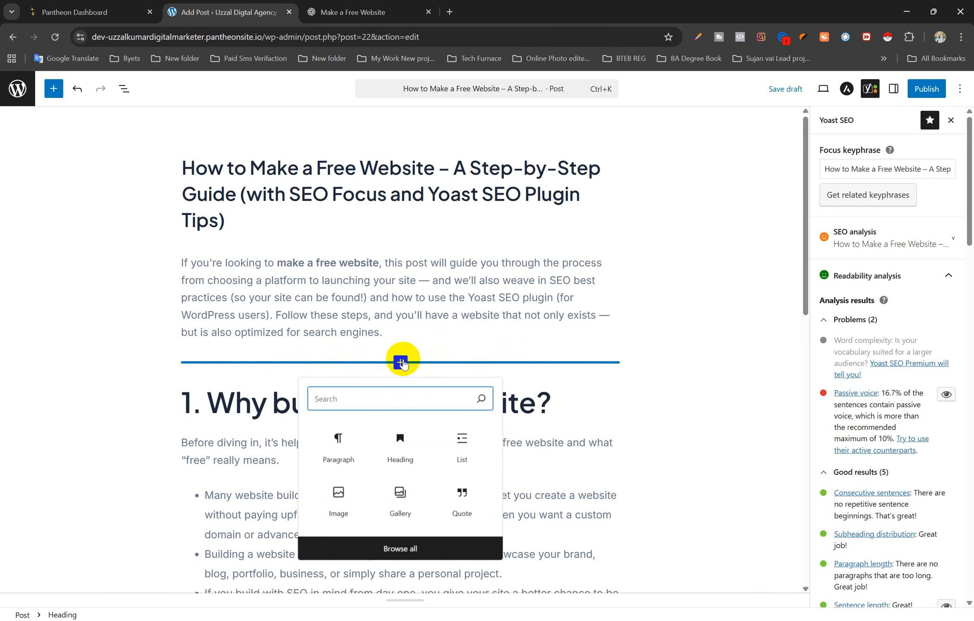
click(338, 496)
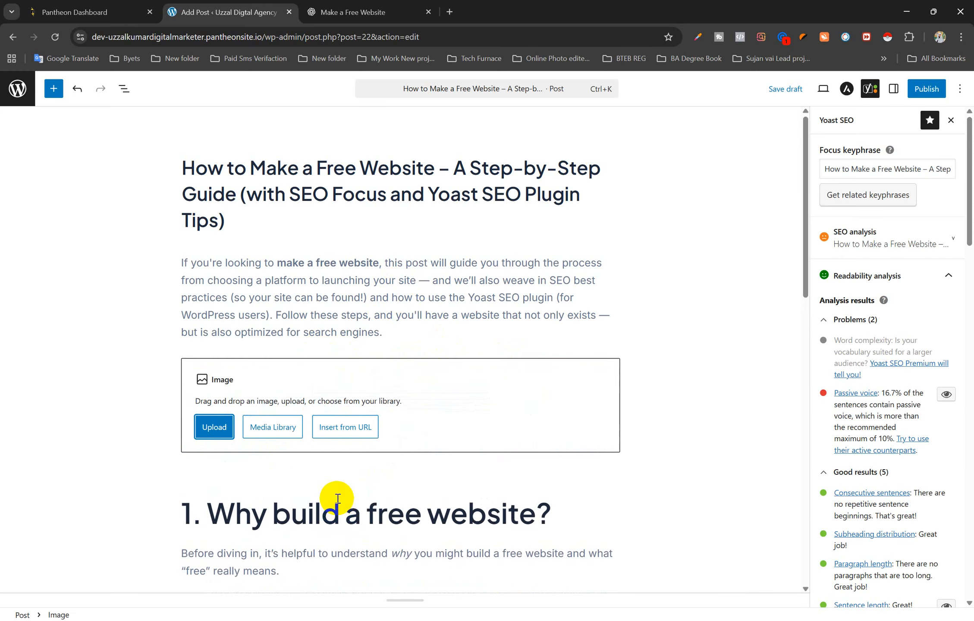
Upload "youtube thumbnail _Magic pen to improve handwriting_" from the Downloads folder into the new Image block
click(215, 427)
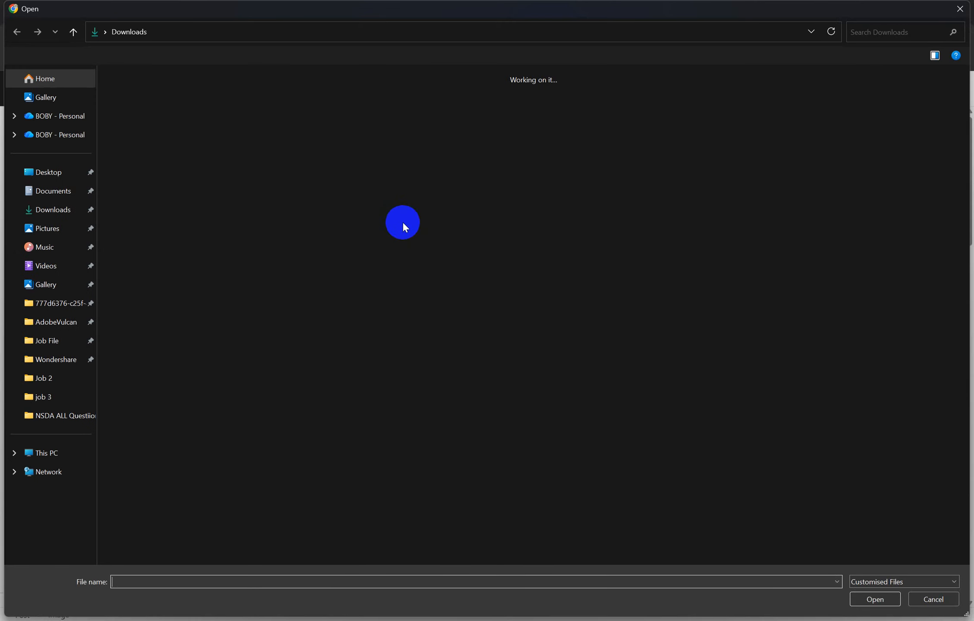
click(41, 212)
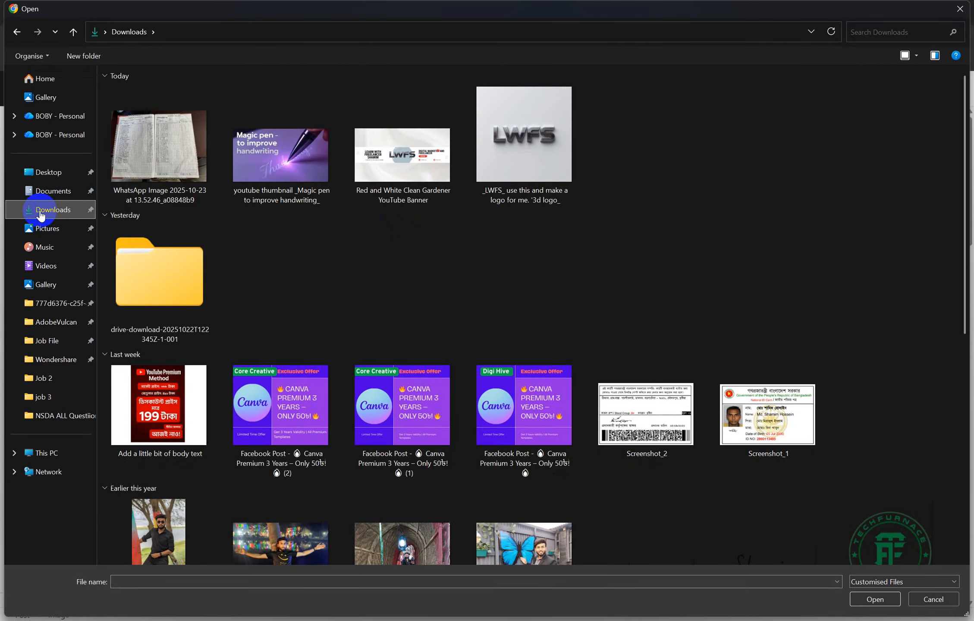
click(276, 387)
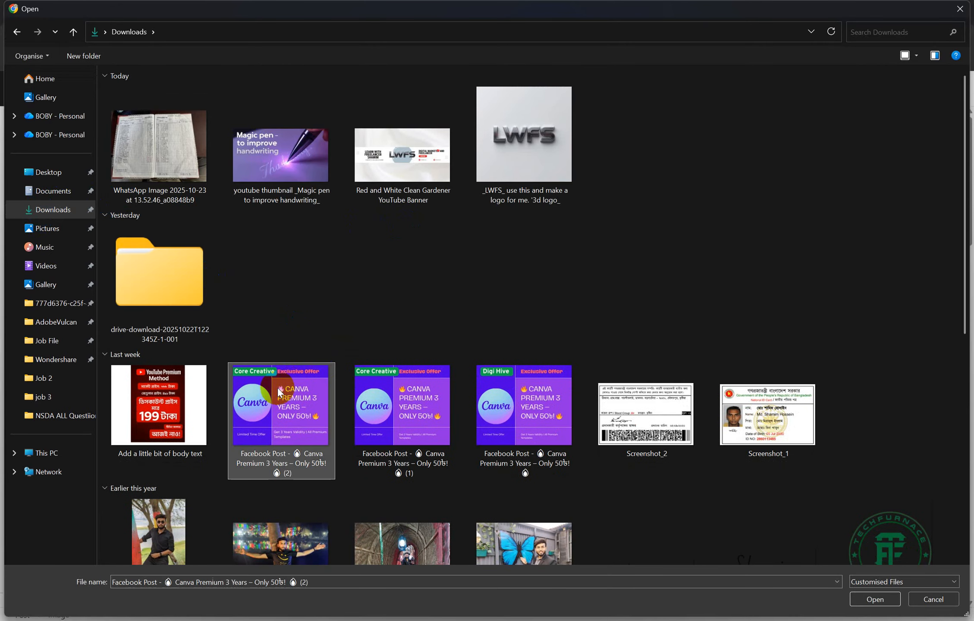
click(283, 156)
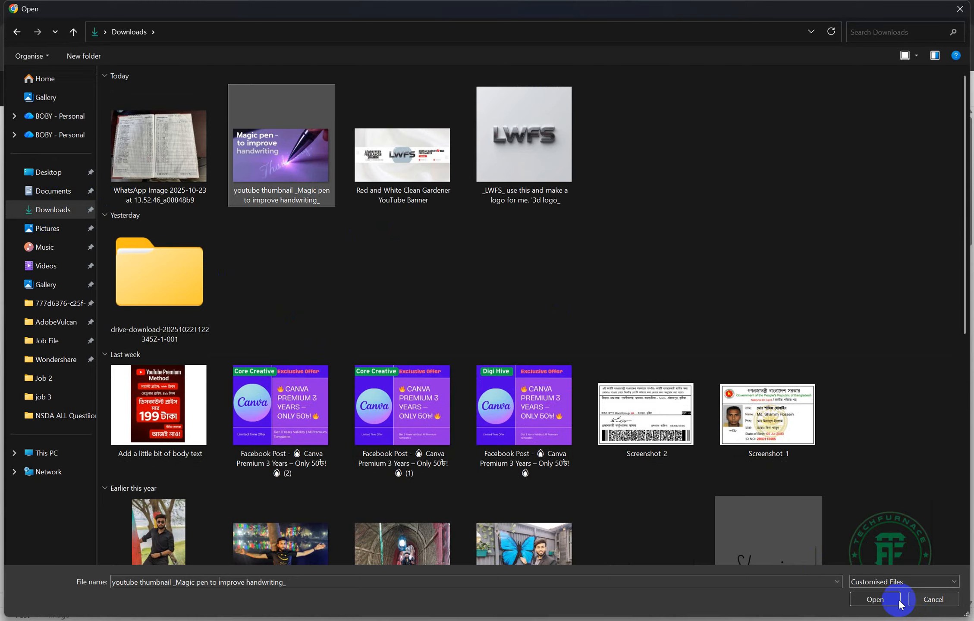
click(875, 599)
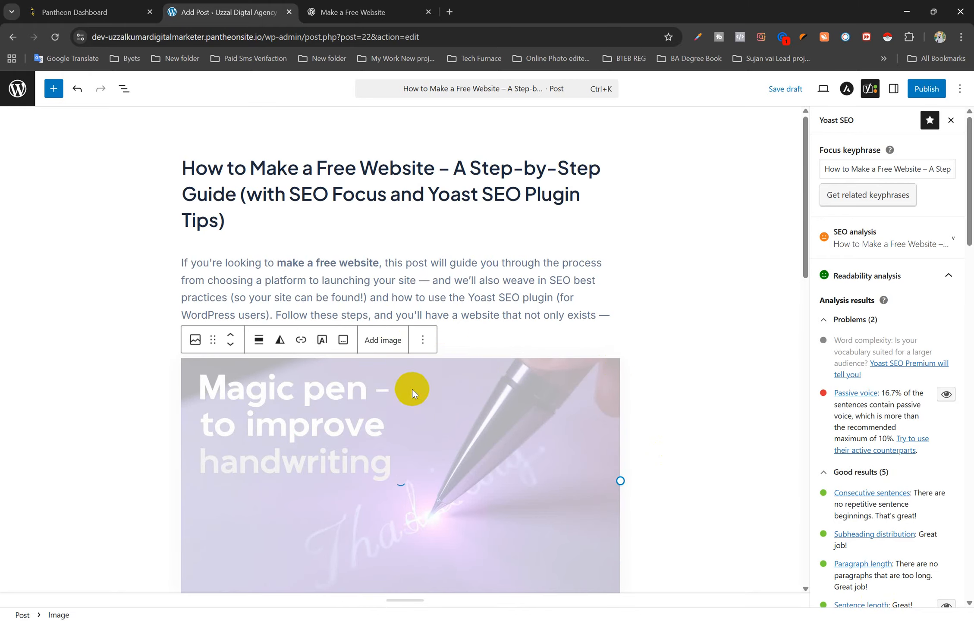
scroll(631, 328, down, 3)
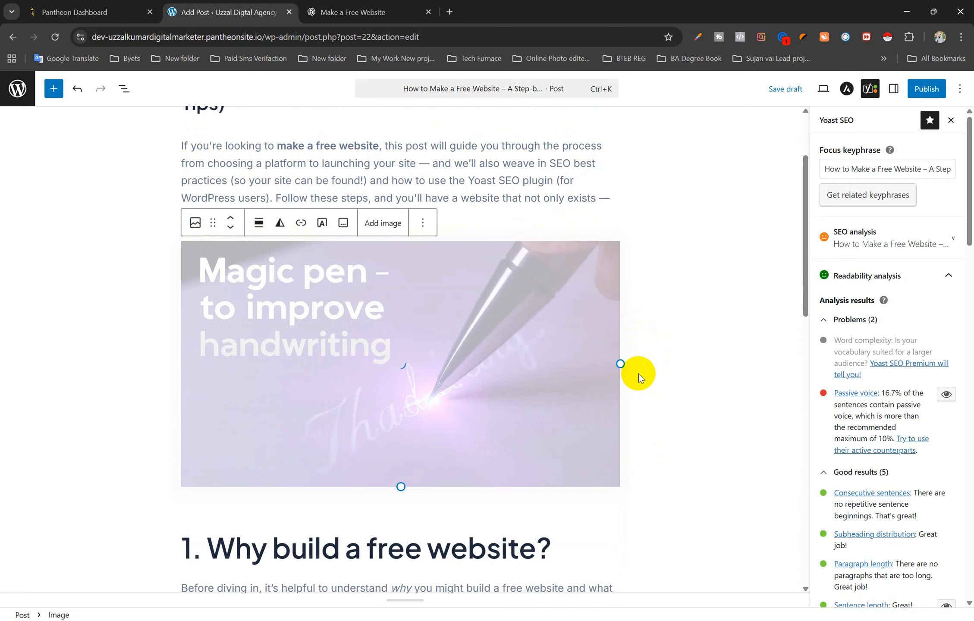
click(697, 372)
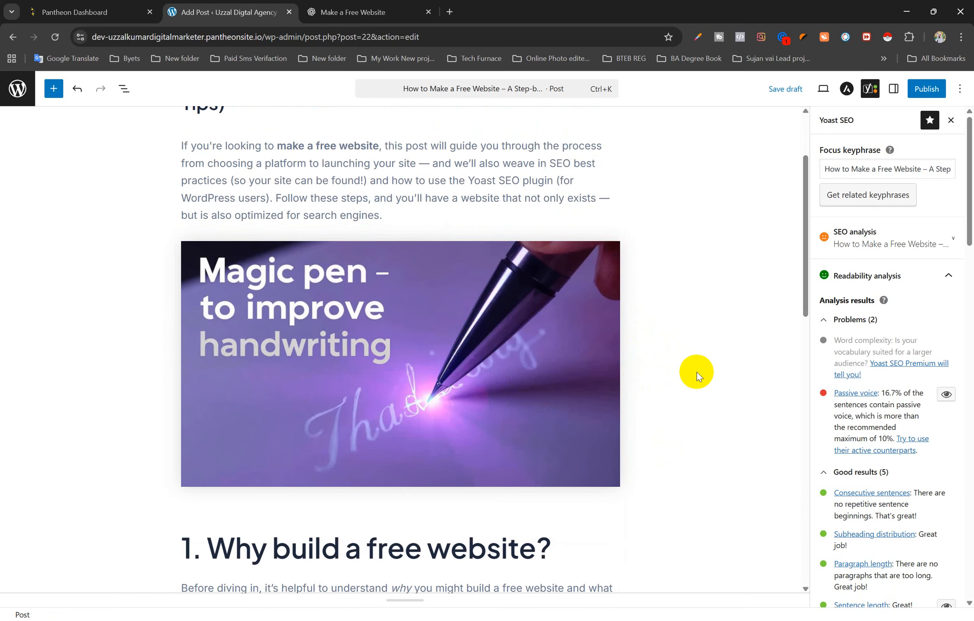
scroll(449, 340, down, 3)
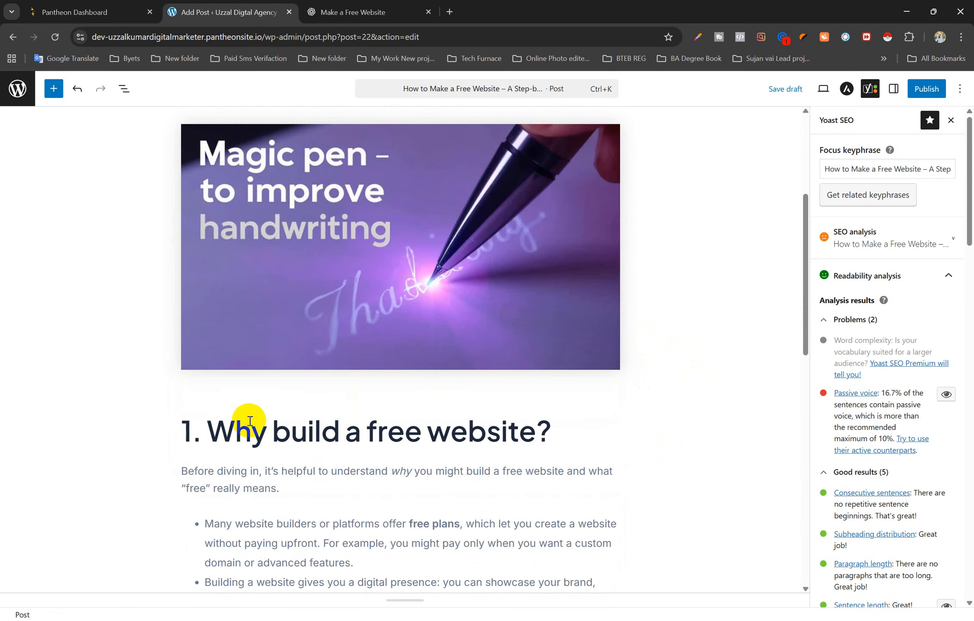
drag(213, 430, 483, 430)
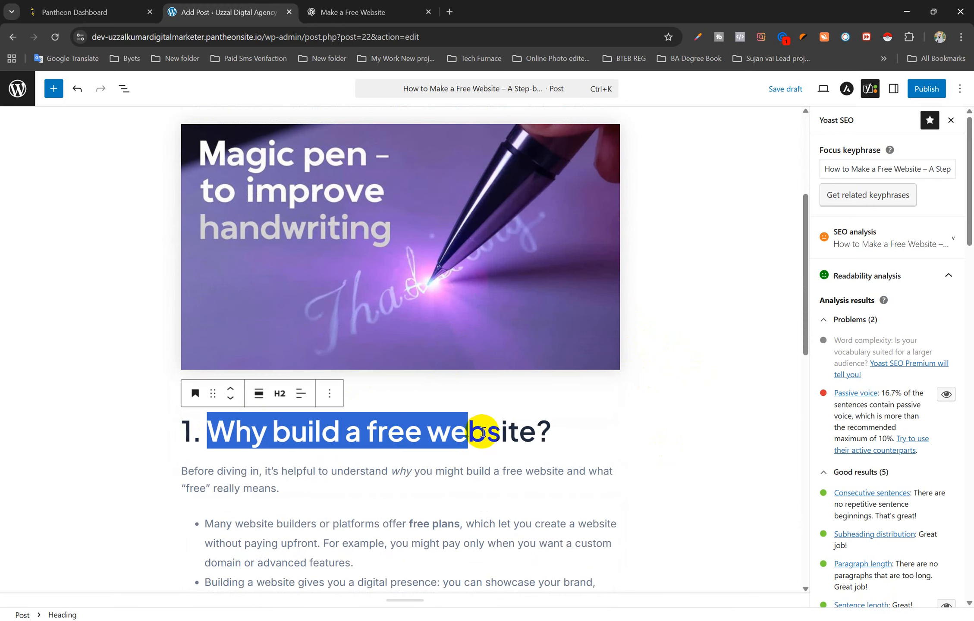
click(508, 429)
double_click(491, 430)
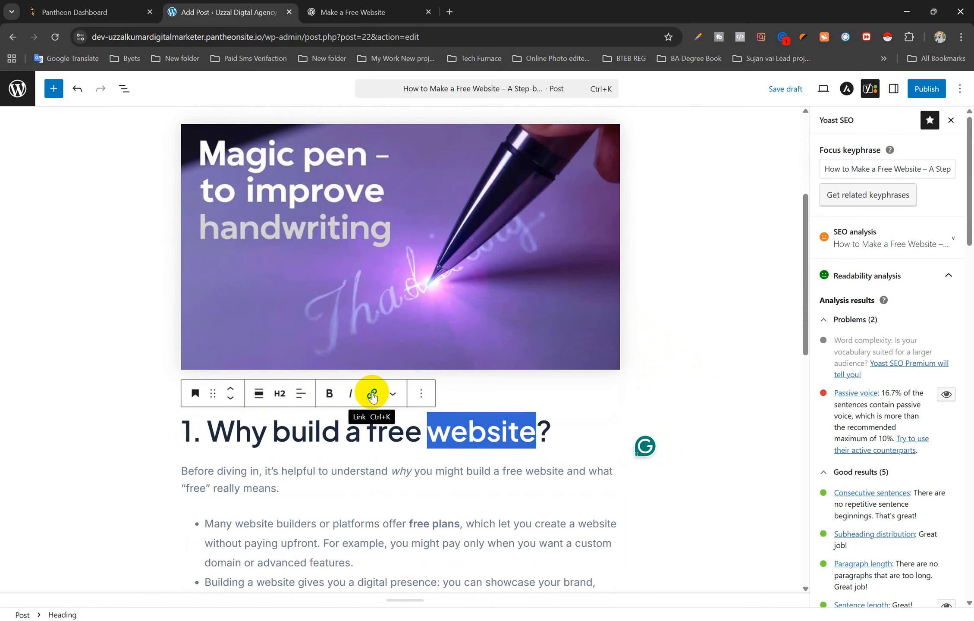
click(372, 395)
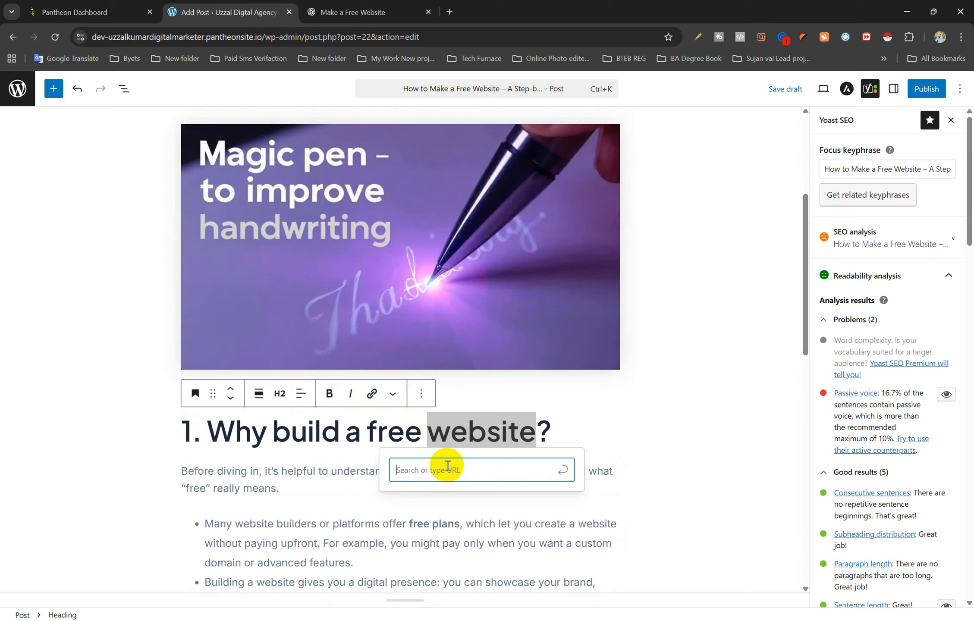
text(www.techfurnace.com)
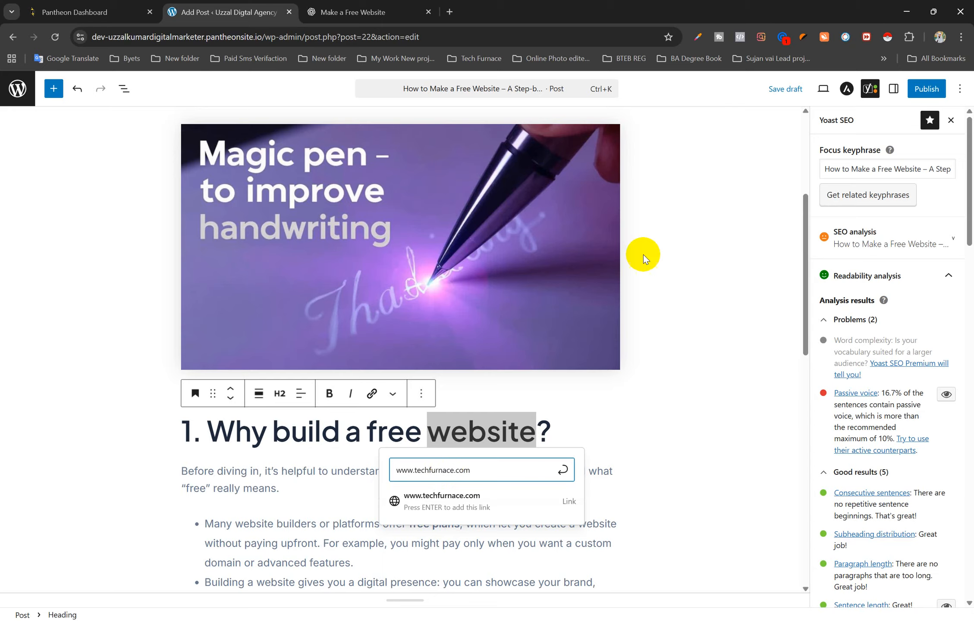
click(547, 497)
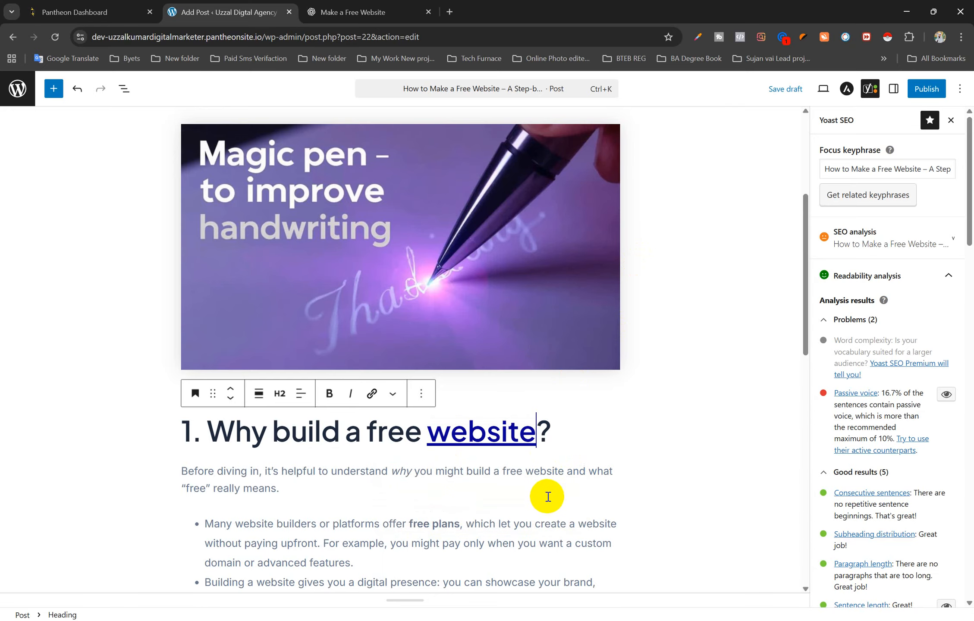
click(587, 441)
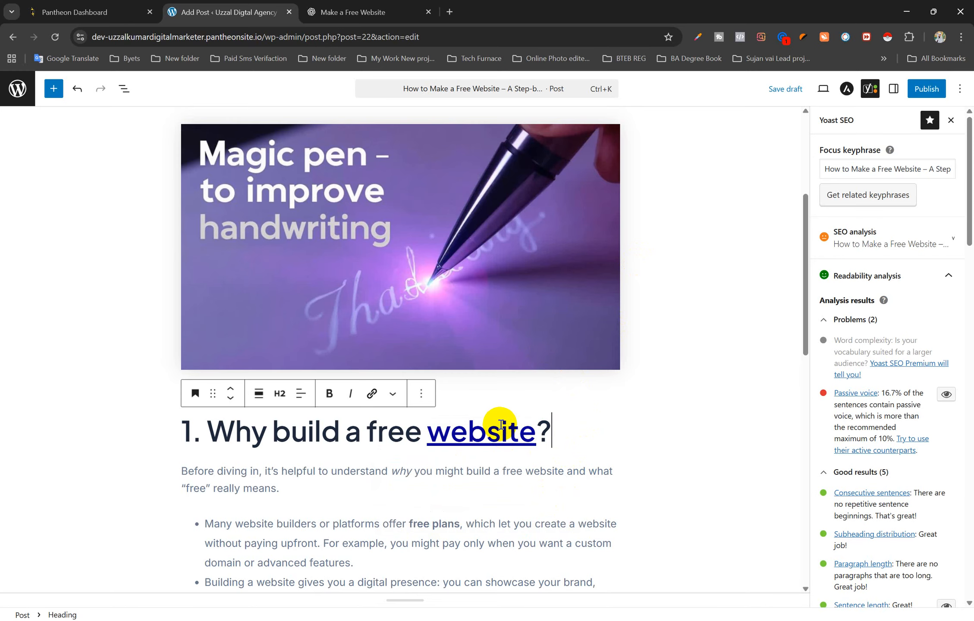
Review the post draft from the title down to the "What to look for" list
scroll(548, 429, down, 8)
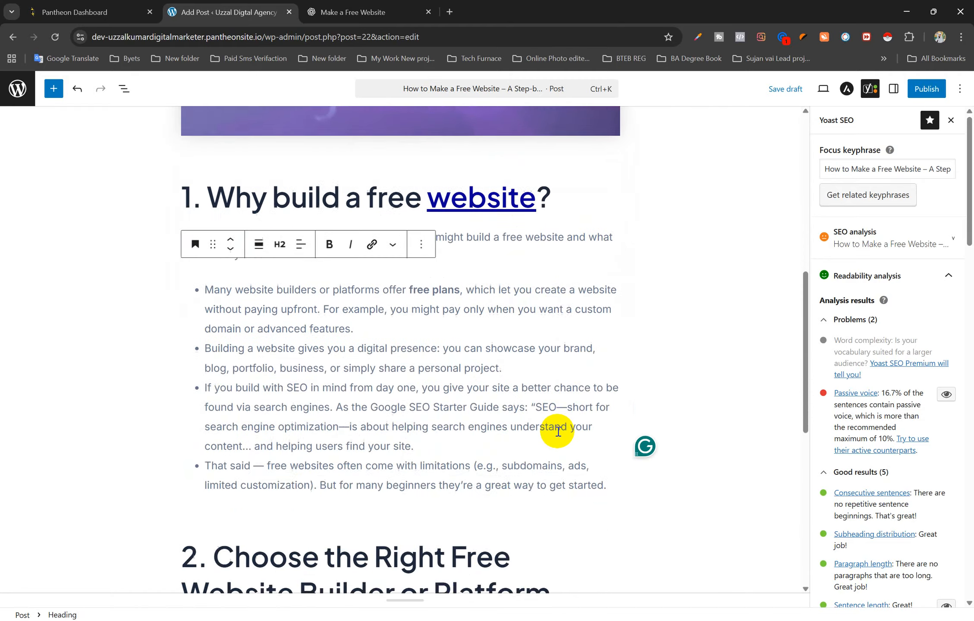
scroll(557, 430, up, 10)
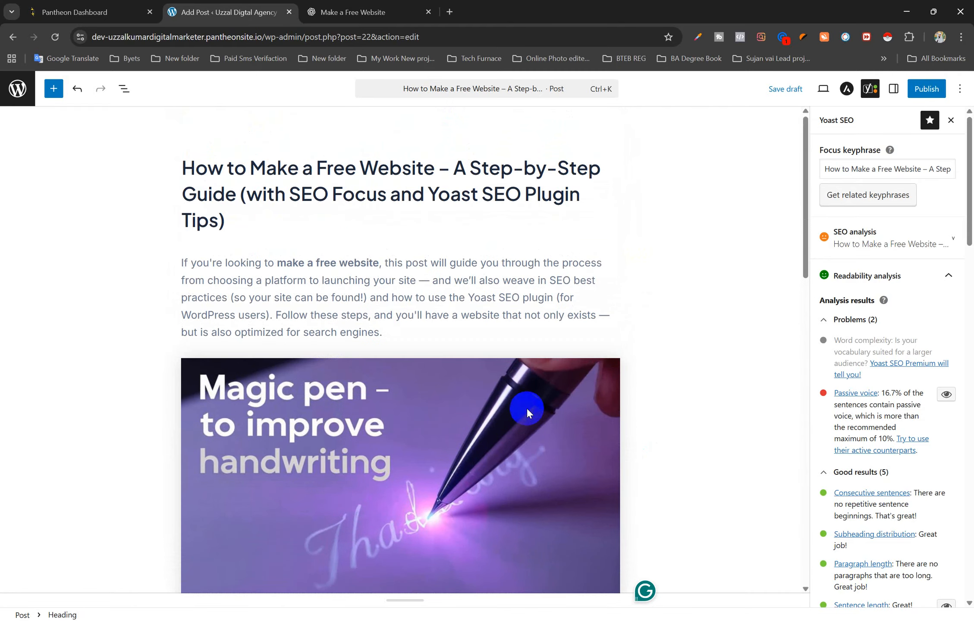
scroll(765, 393, down, 12)
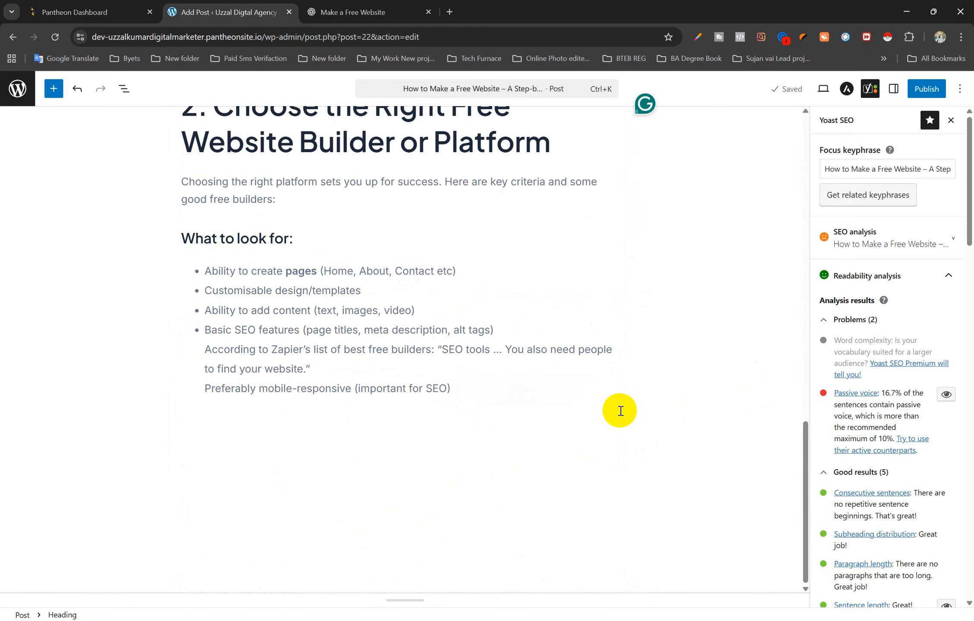
scroll(460, 381, up, 3)
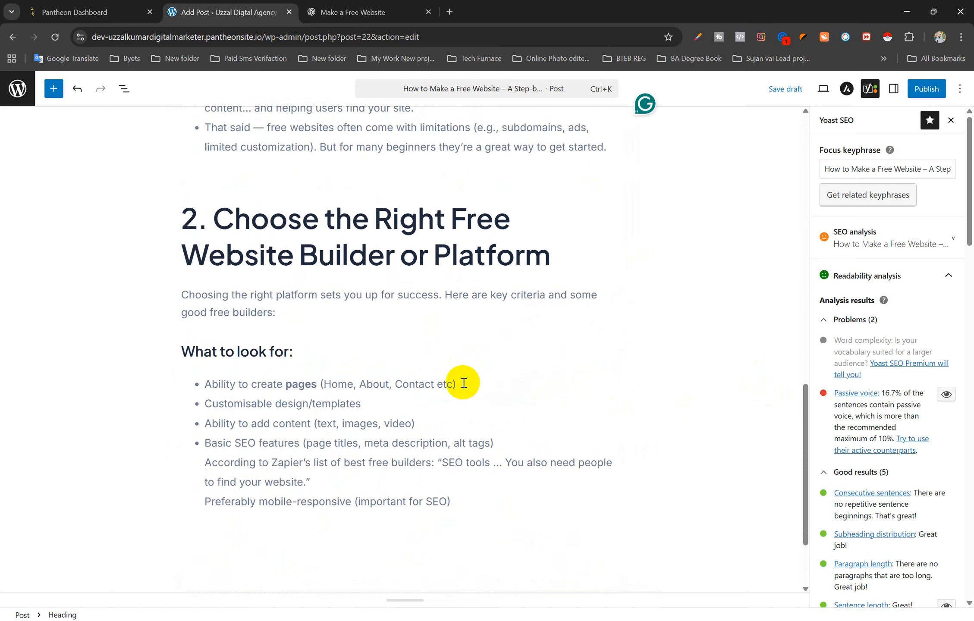
scroll(462, 381, down, 3)
scroll(462, 382, up, 10)
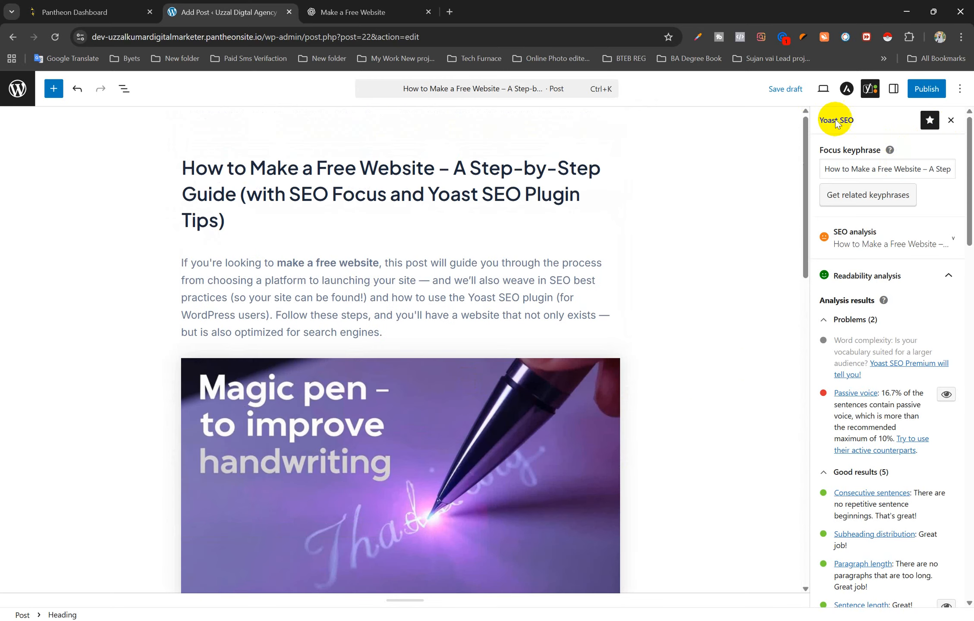
Start publishing the post and add the tags "Free Website", "seo friendly website" and "on page seo" in the pre-publish checks
click(926, 89)
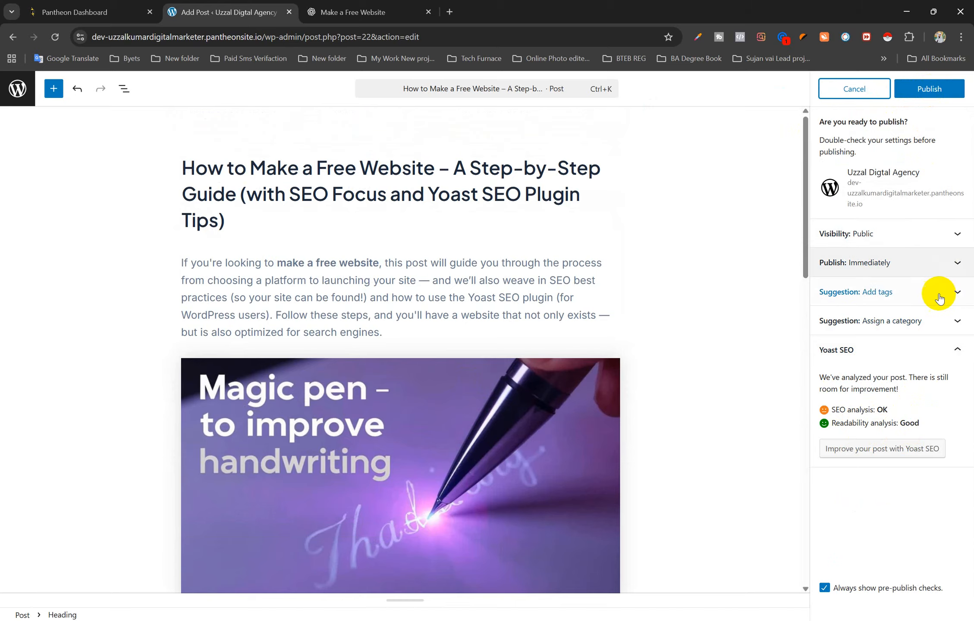
click(959, 296)
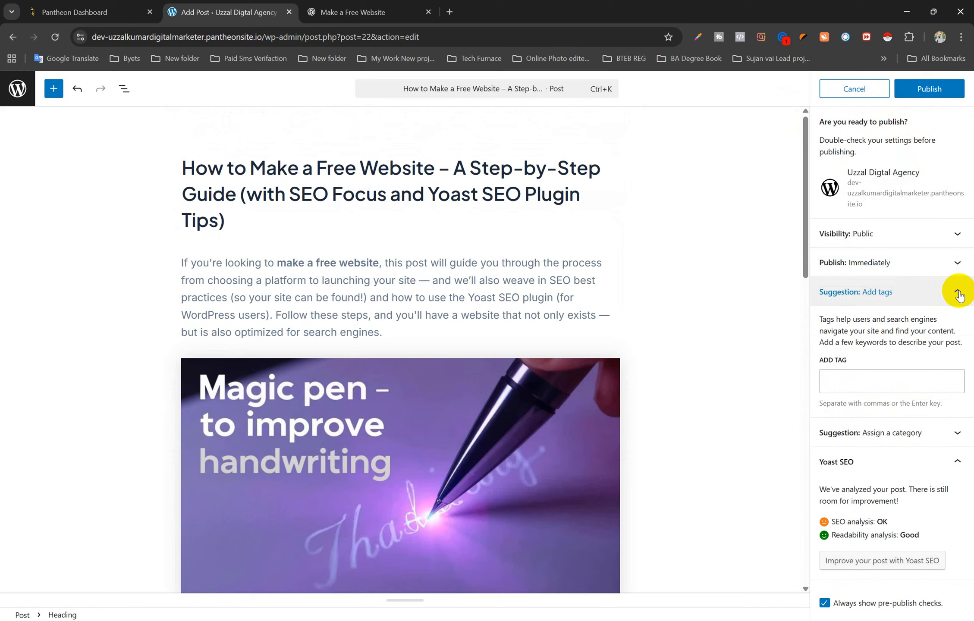
click(849, 376)
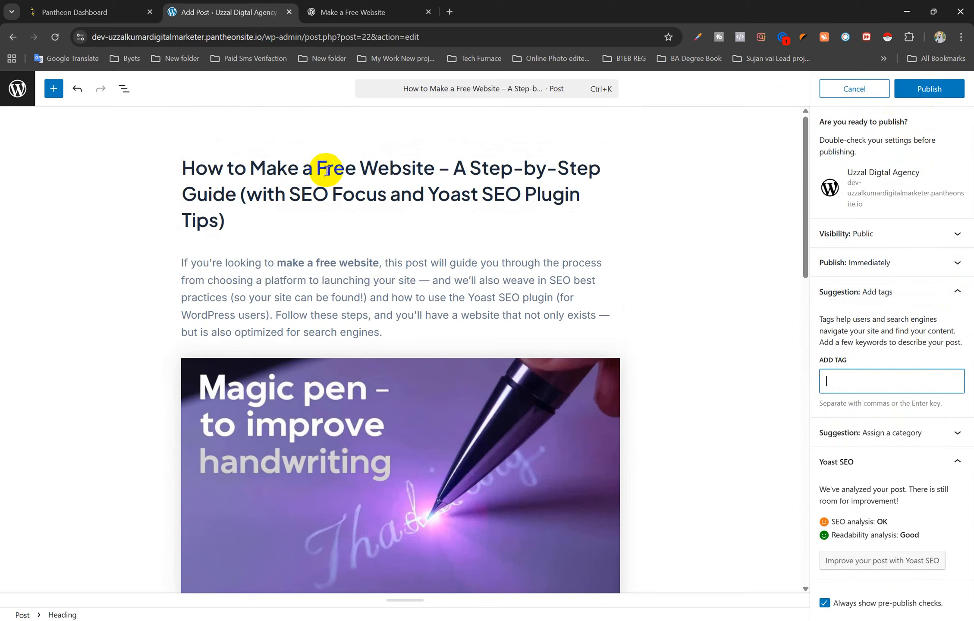
drag(319, 168, 434, 169)
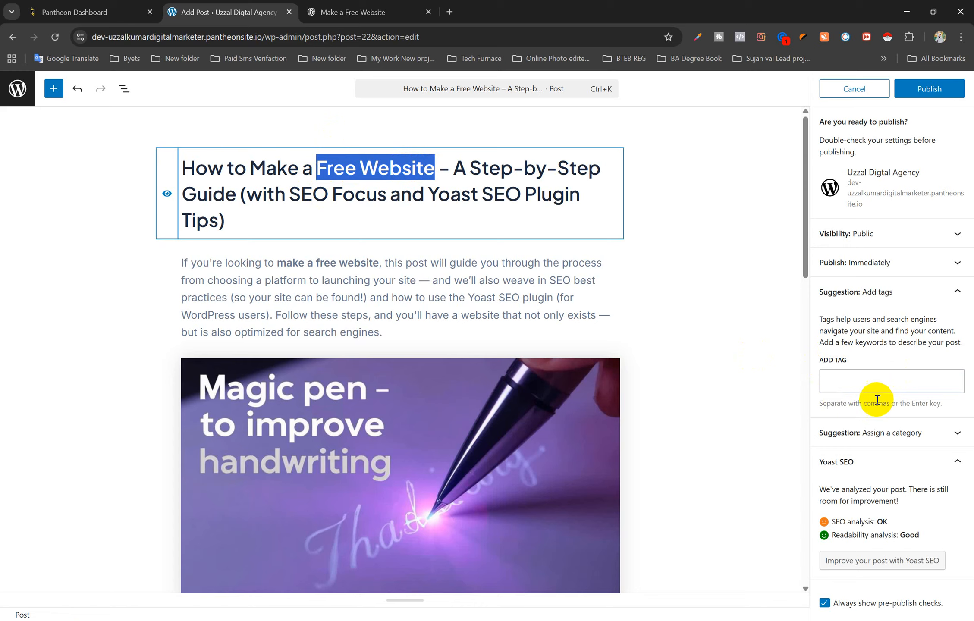
click(873, 383)
key(Return)
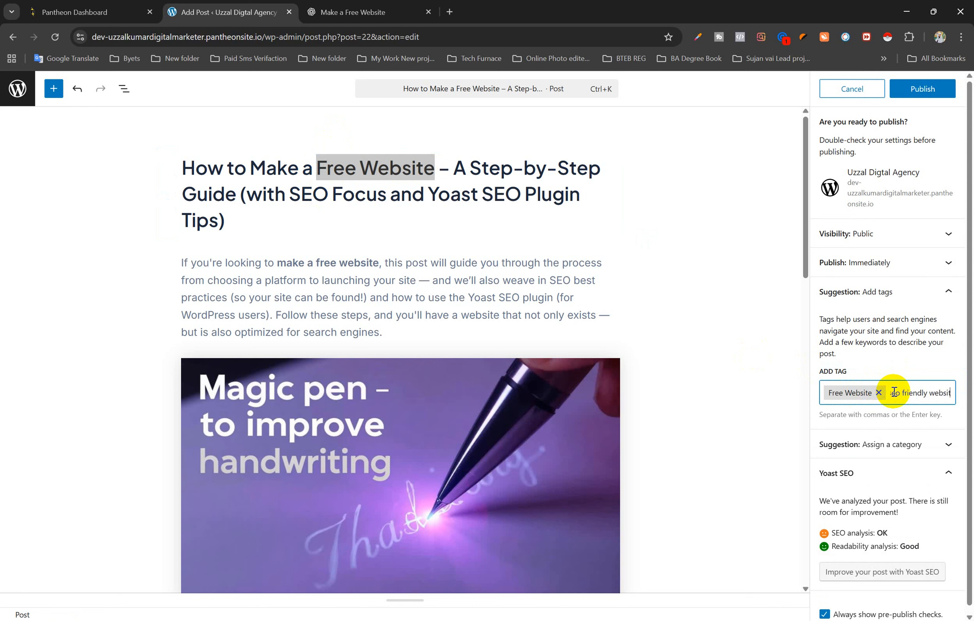
key(Return)
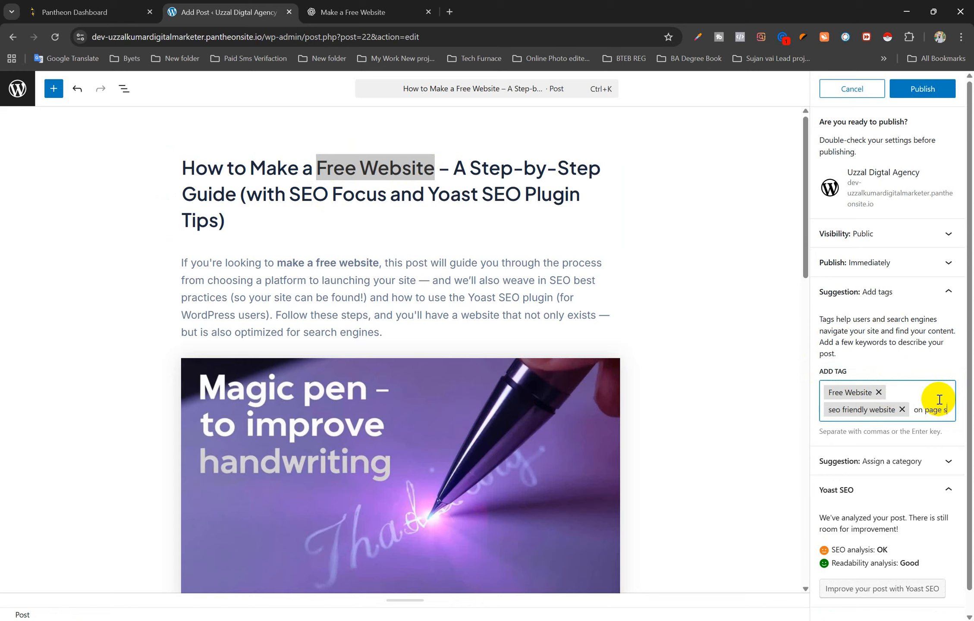
key(Return)
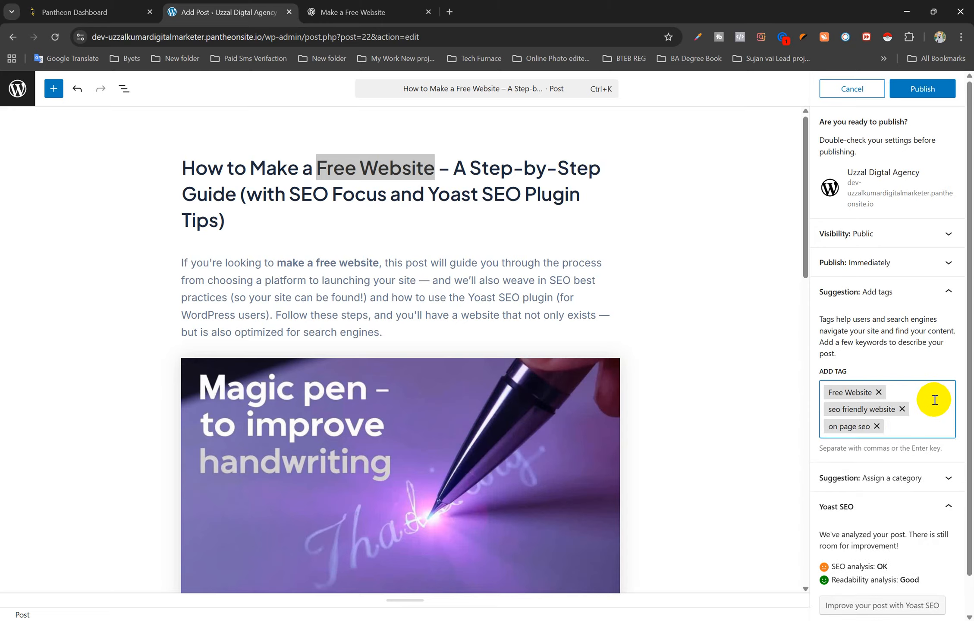
click(949, 292)
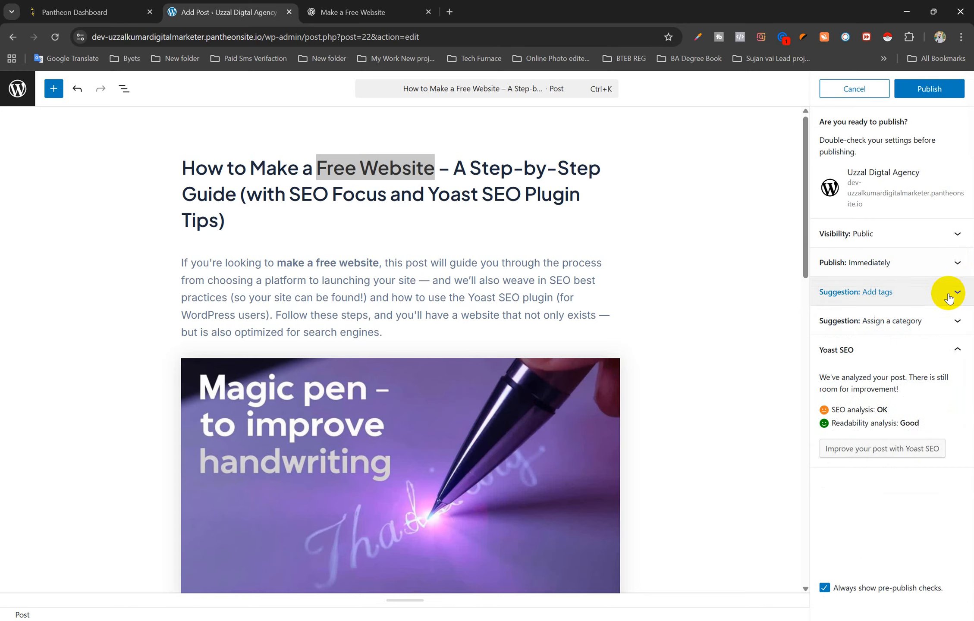
Check the category and visibility options without changing them, and publish the post
click(956, 350)
click(956, 321)
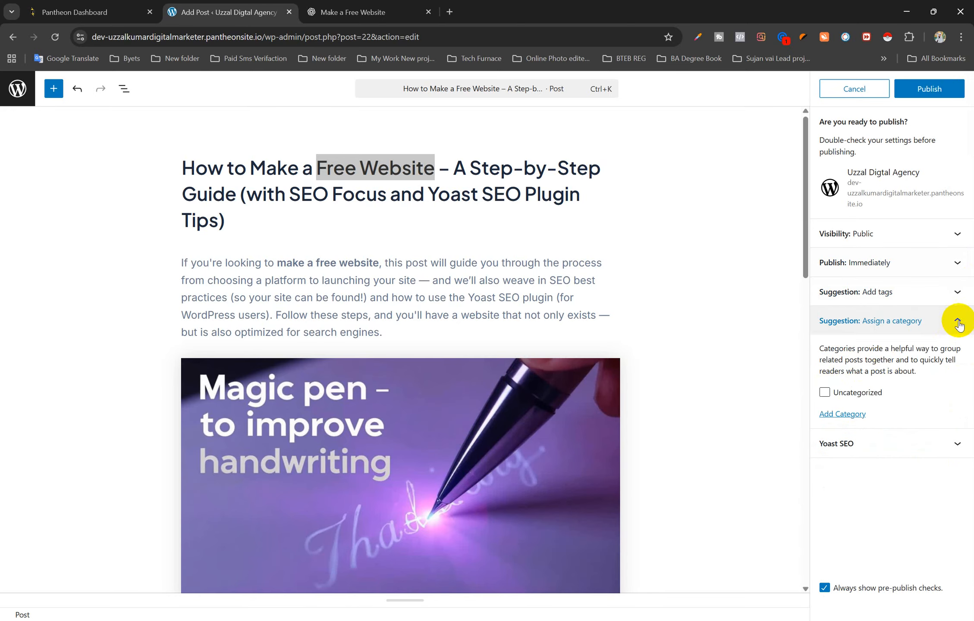
click(958, 322)
click(956, 235)
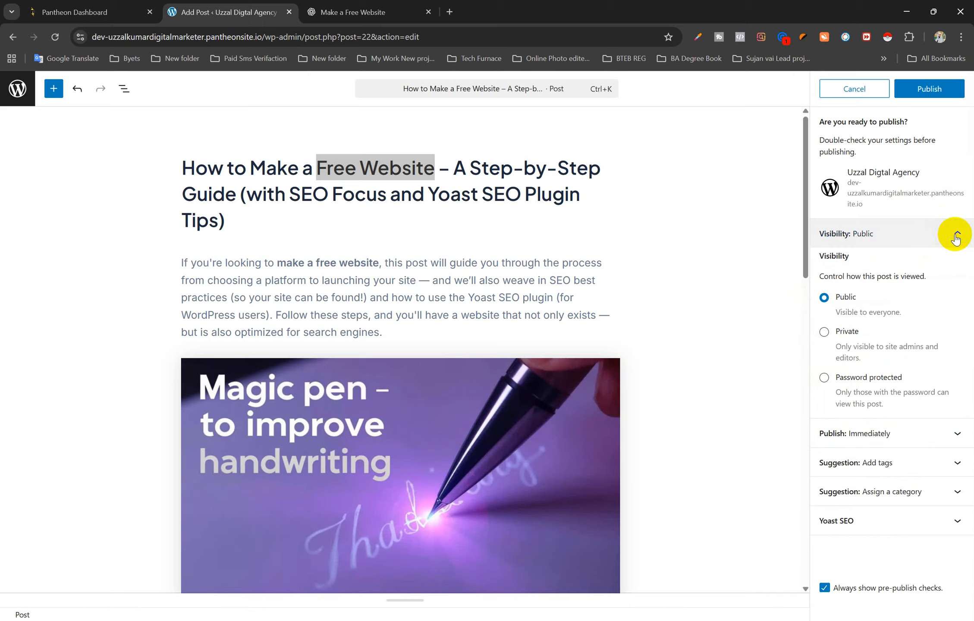
click(954, 233)
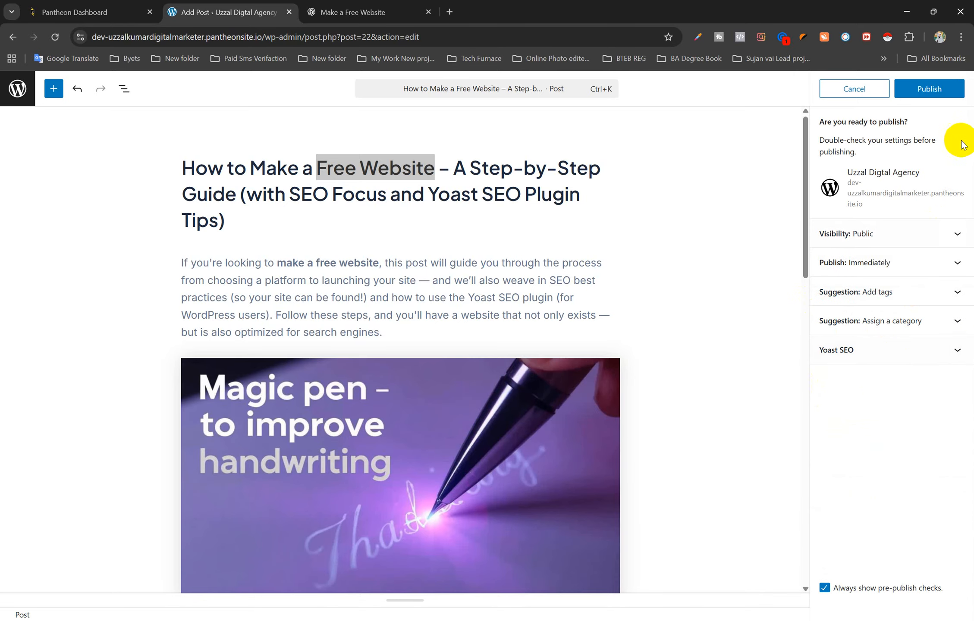
click(938, 93)
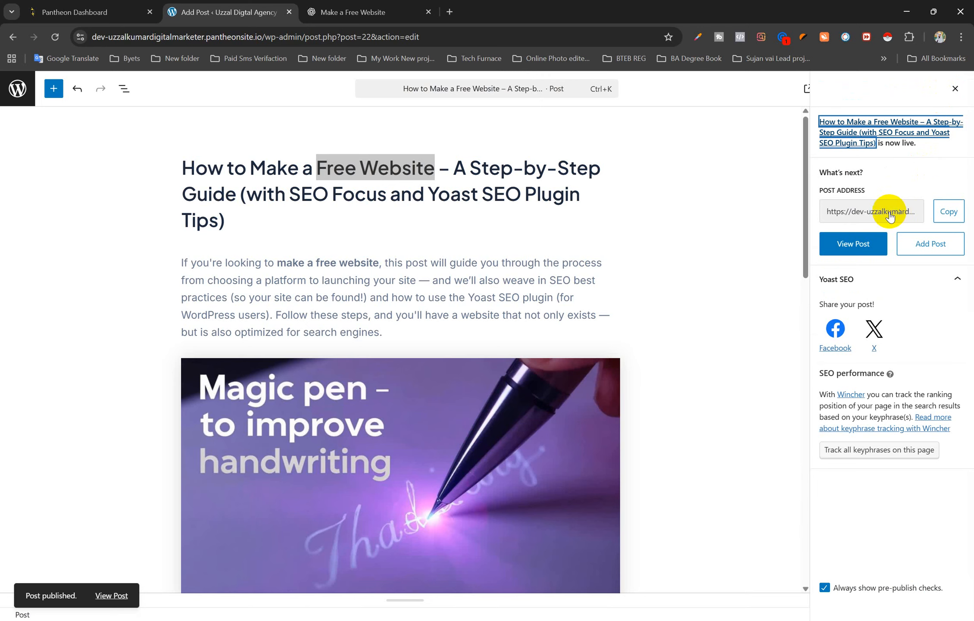
Copy the published post's address and open the live post
click(955, 212)
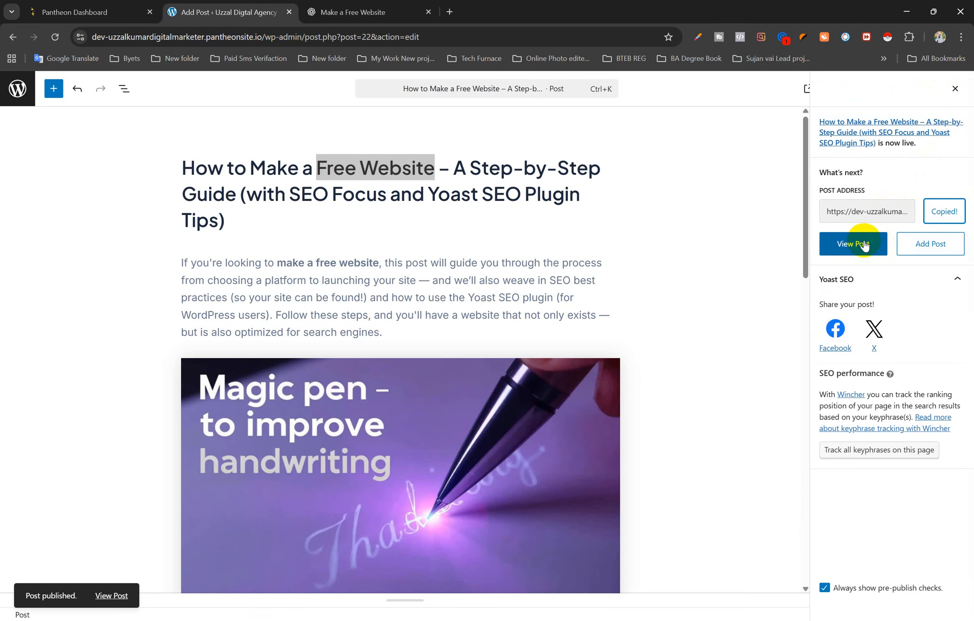
click(861, 245)
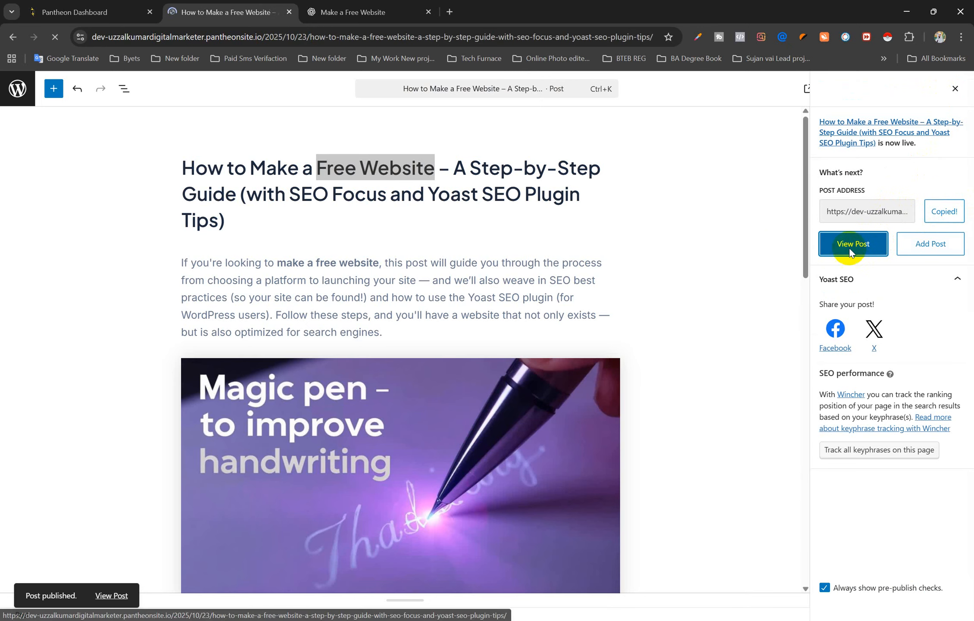
Switch to WhatsApp and send only the copied post link to the "2nd Paid Batch Jhenaidah E-learning" group, removing the suggested thank-you text, and minimize WhatsApp
key(alt+Tab)
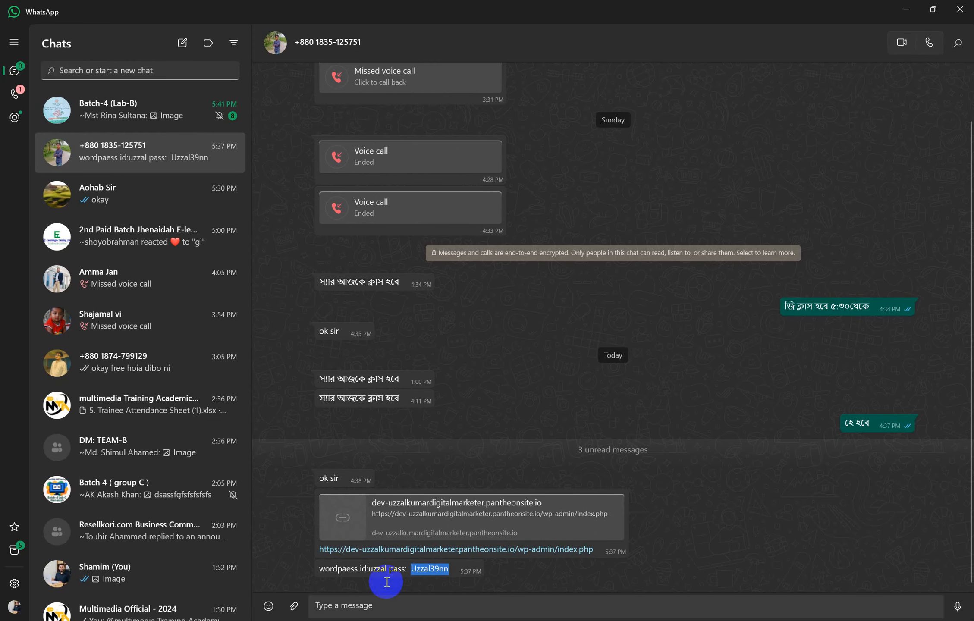
click(374, 604)
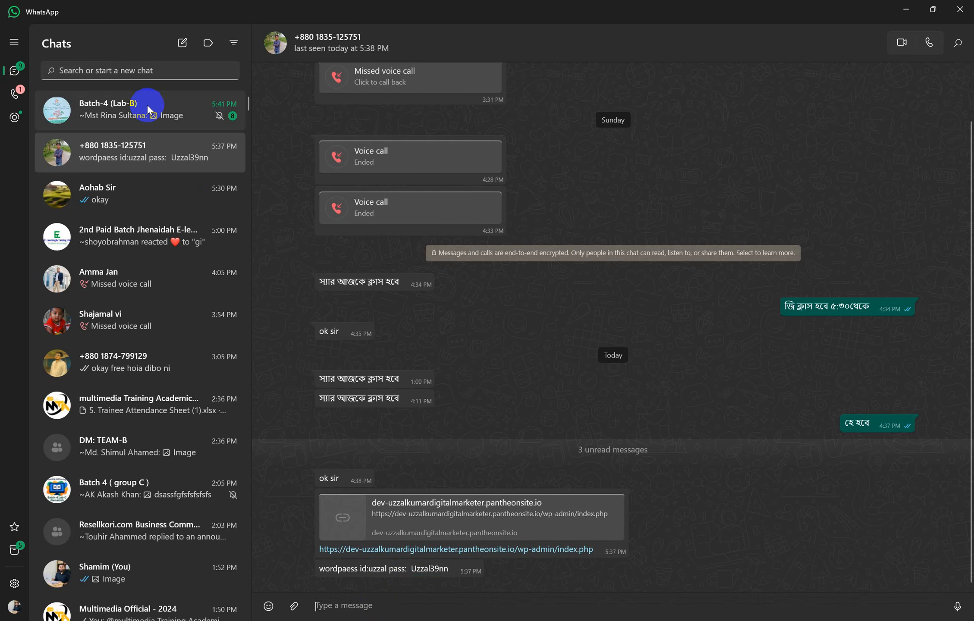
click(115, 238)
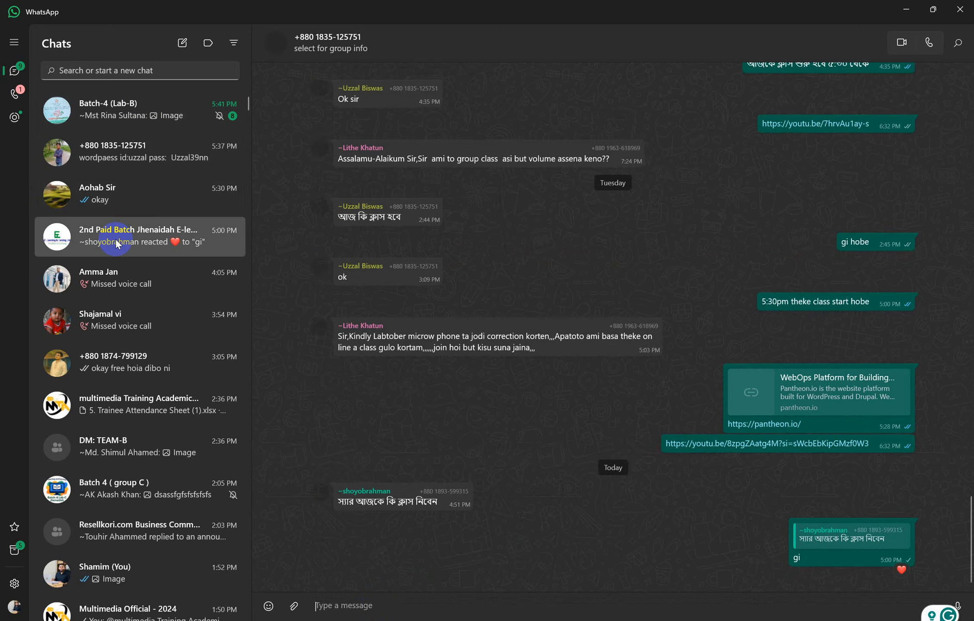
key(ctrl+v)
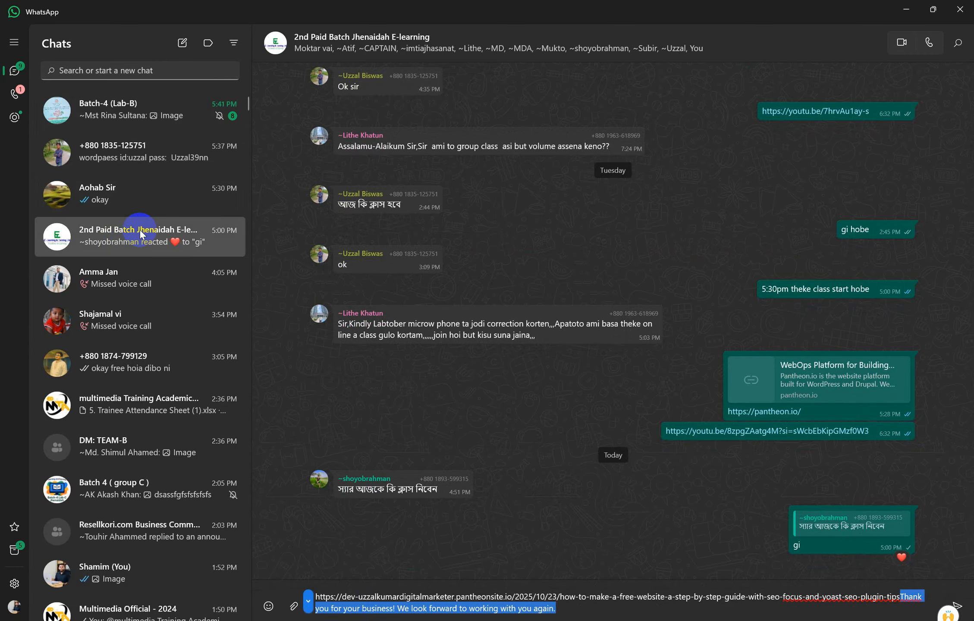
key(BackSpace)
key(Return)
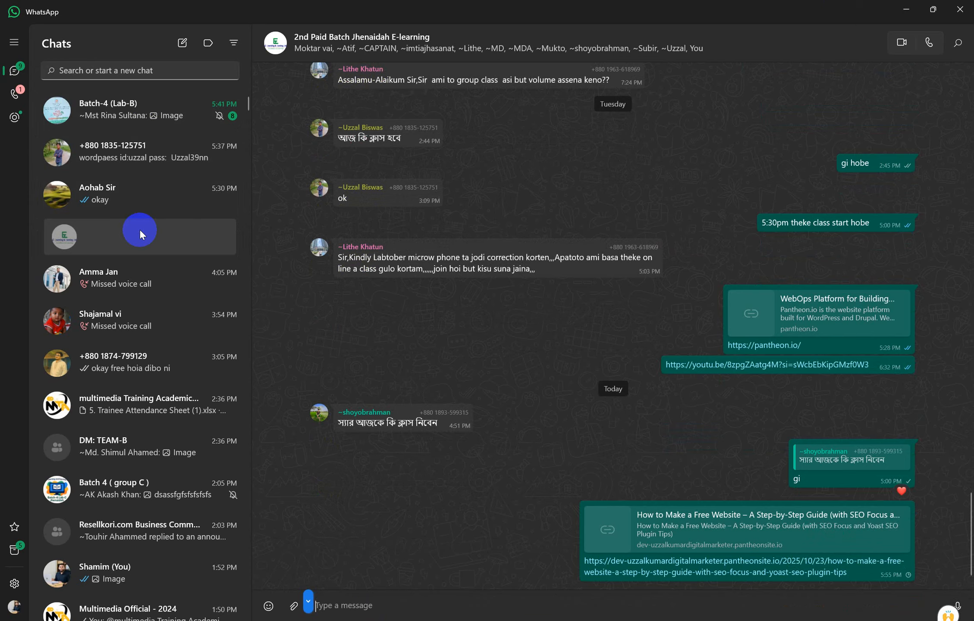
click(904, 13)
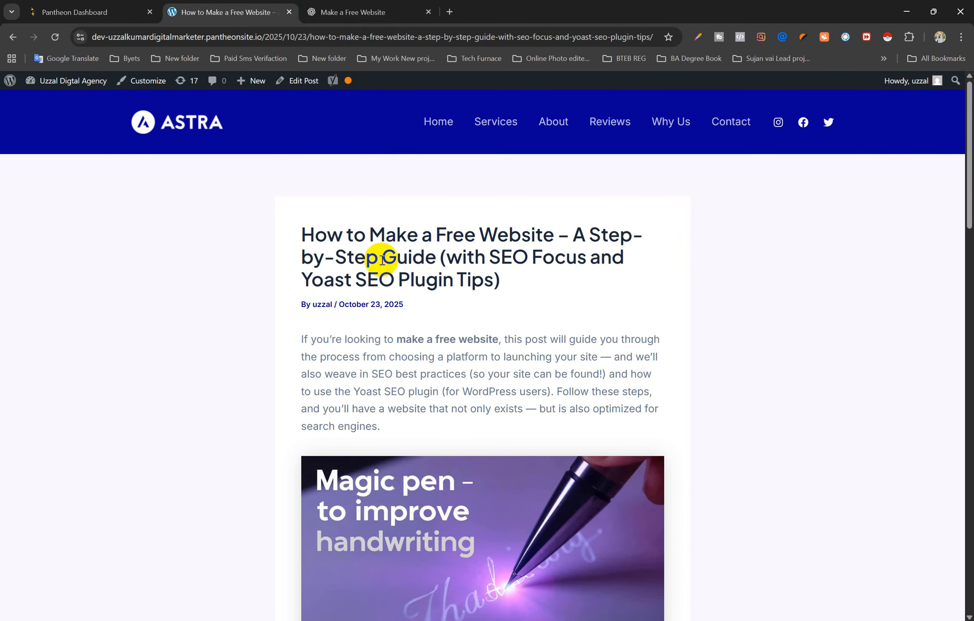
Glance over the live post and open its copied address in a new browser tab
scroll(696, 293, down, 3)
scroll(695, 292, up, 3)
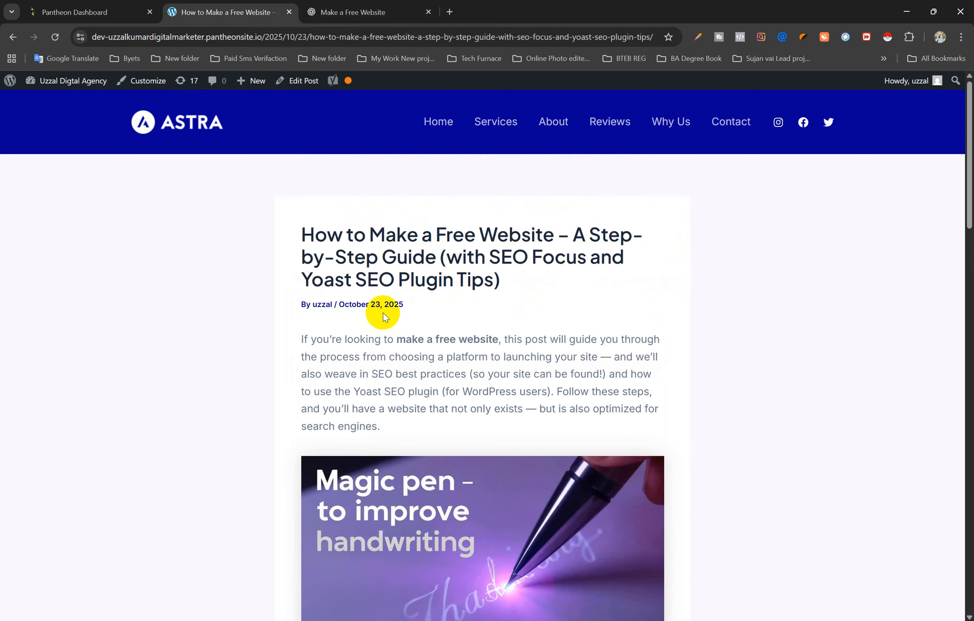
click(446, 4)
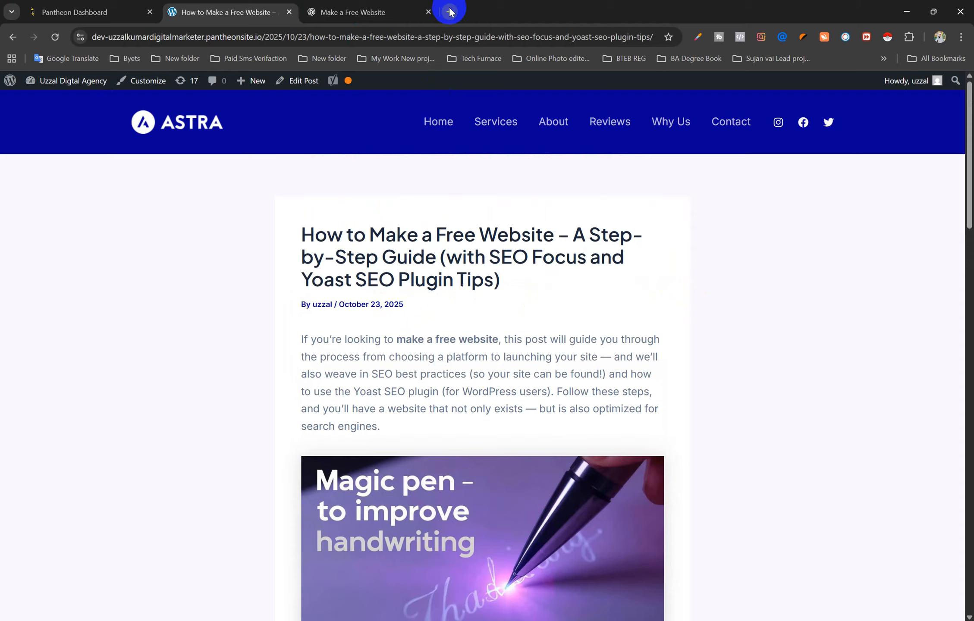
key(ctrl+v)
key(Return)
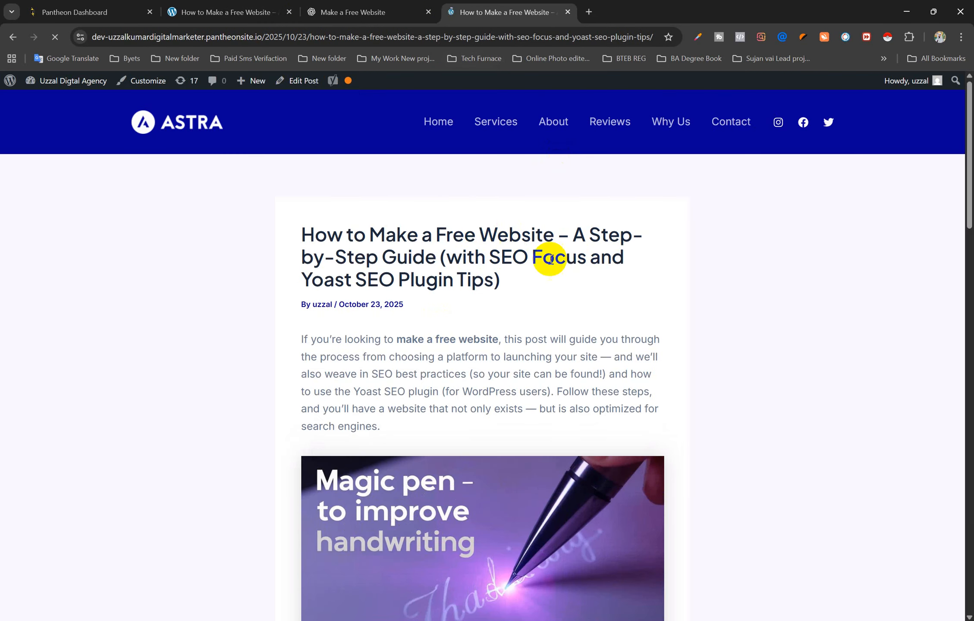
Review the live post from its title and image through both content sections to the comment form
click(349, 4)
click(273, 4)
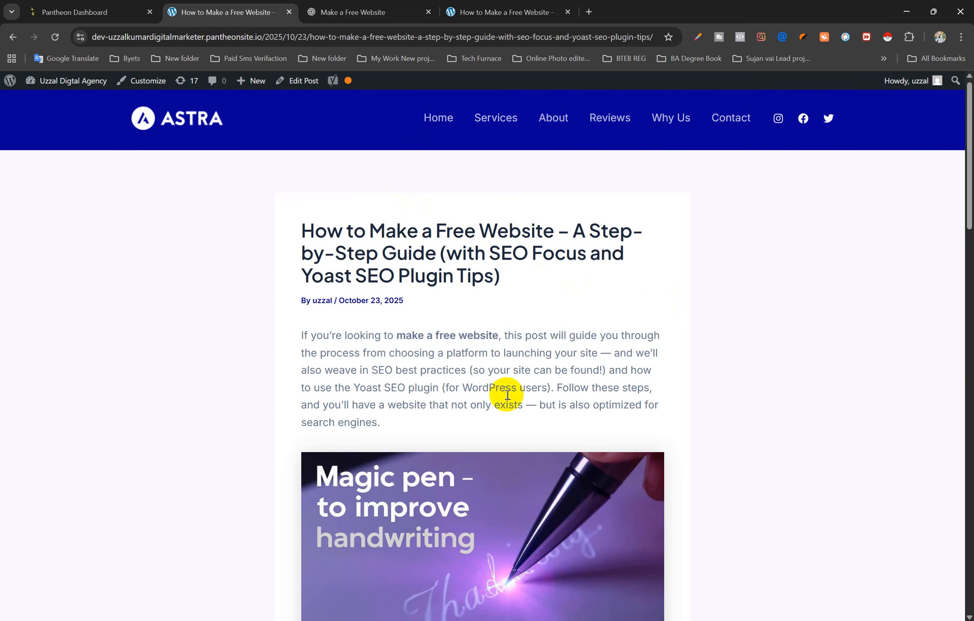
scroll(506, 394, down, 10)
scroll(507, 394, up, 5)
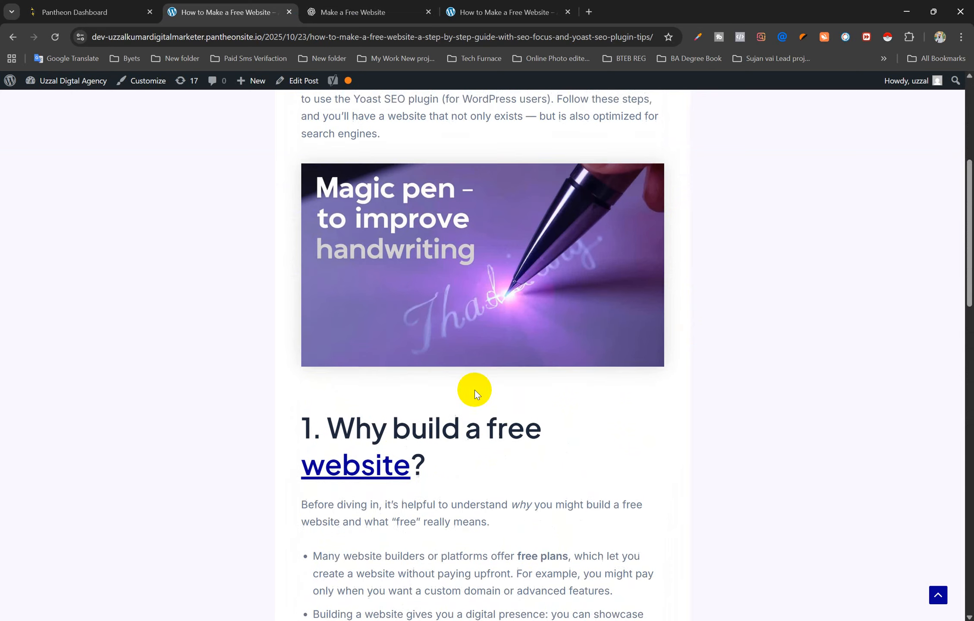
scroll(475, 389, down, 3)
scroll(404, 341, down, 20)
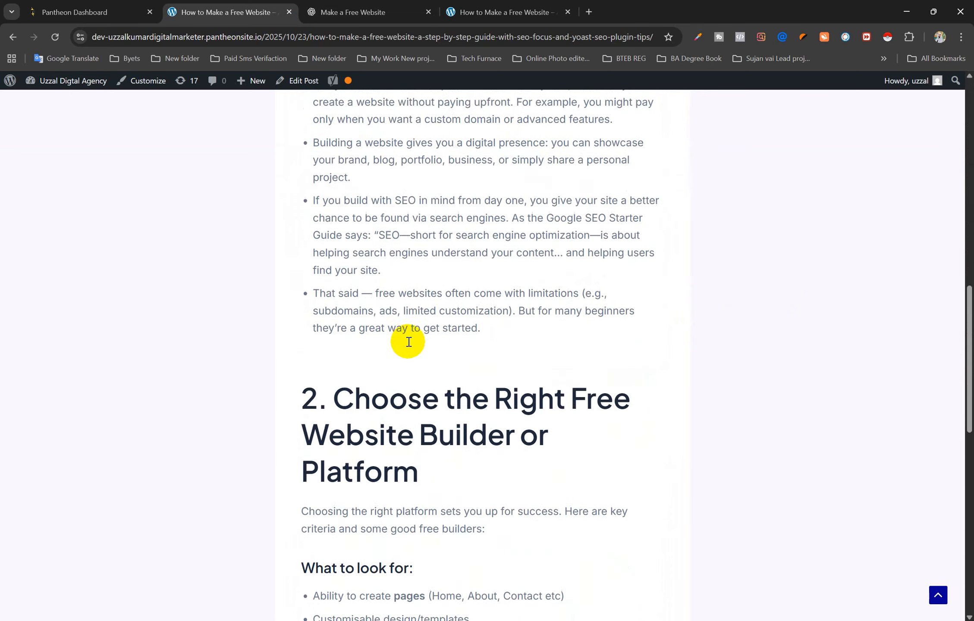
scroll(413, 341, up, 3)
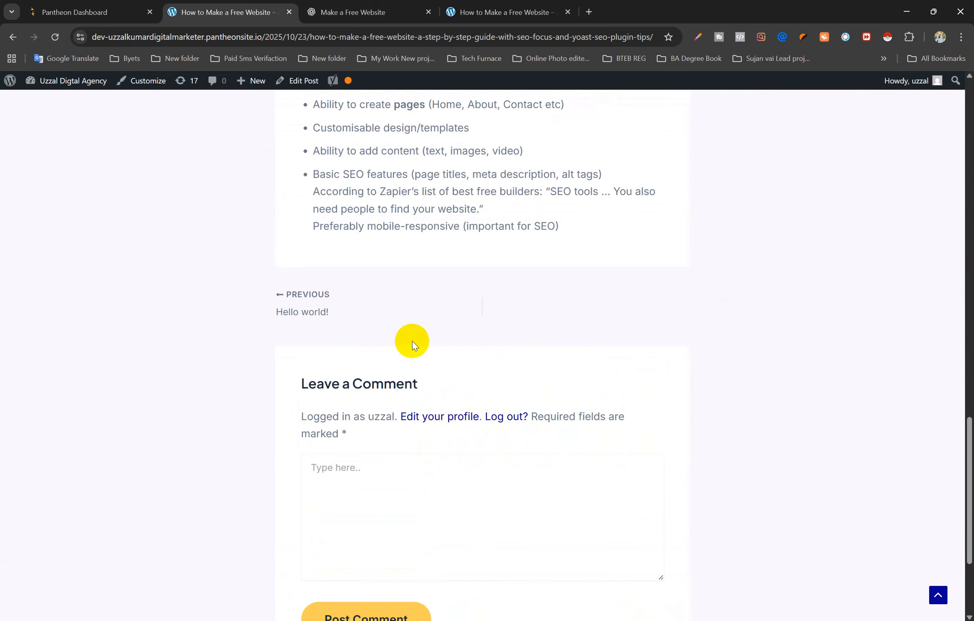
scroll(412, 344, up, 20)
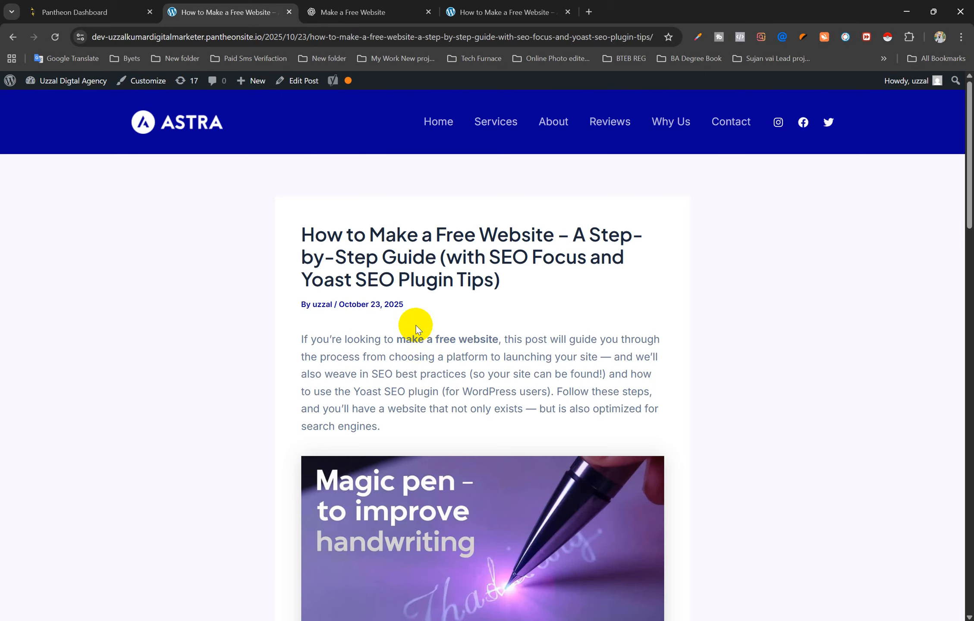
Test the "website" link in the first section heading, also in a new tab, and close the link's tab and the ChatGPT tab
scroll(415, 325, down, 10)
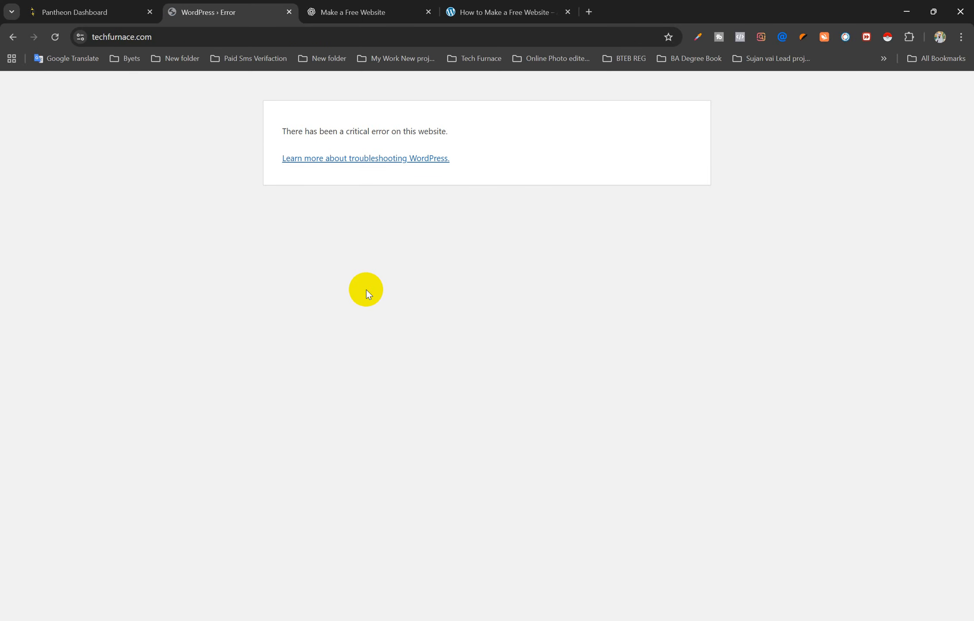
click(13, 37)
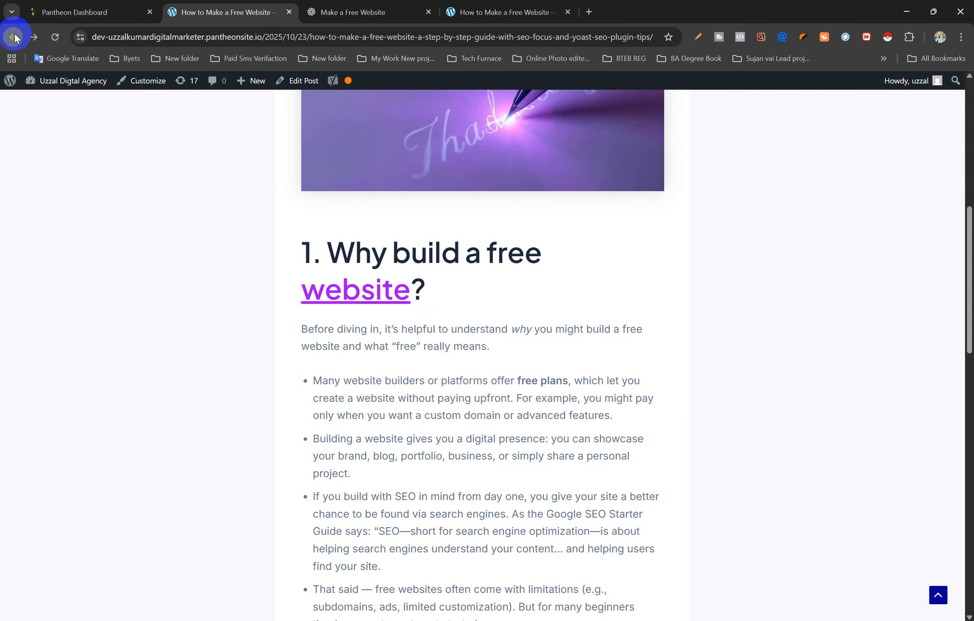
middle_click(381, 296)
click(386, 9)
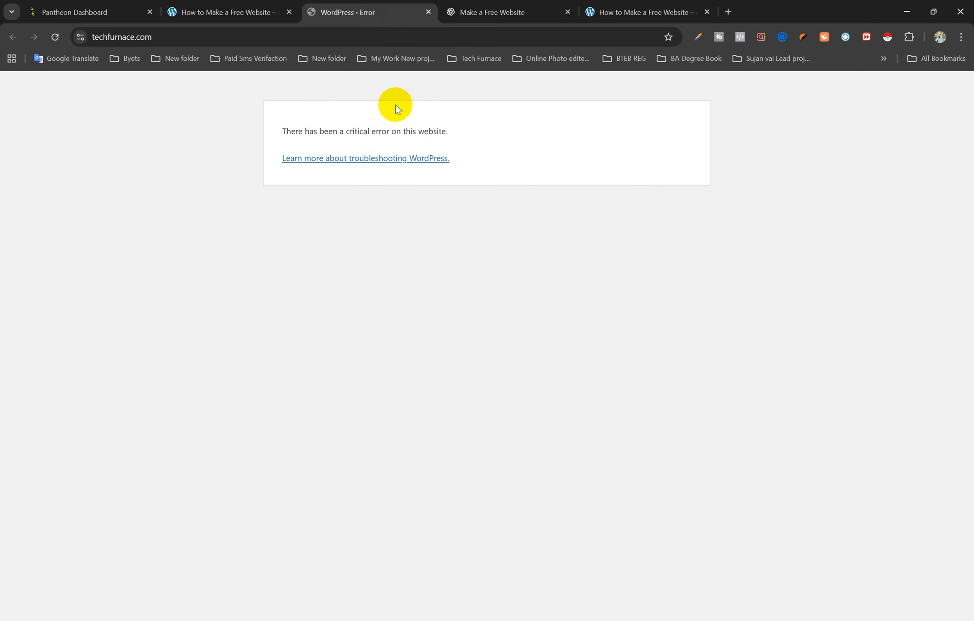
click(269, 9)
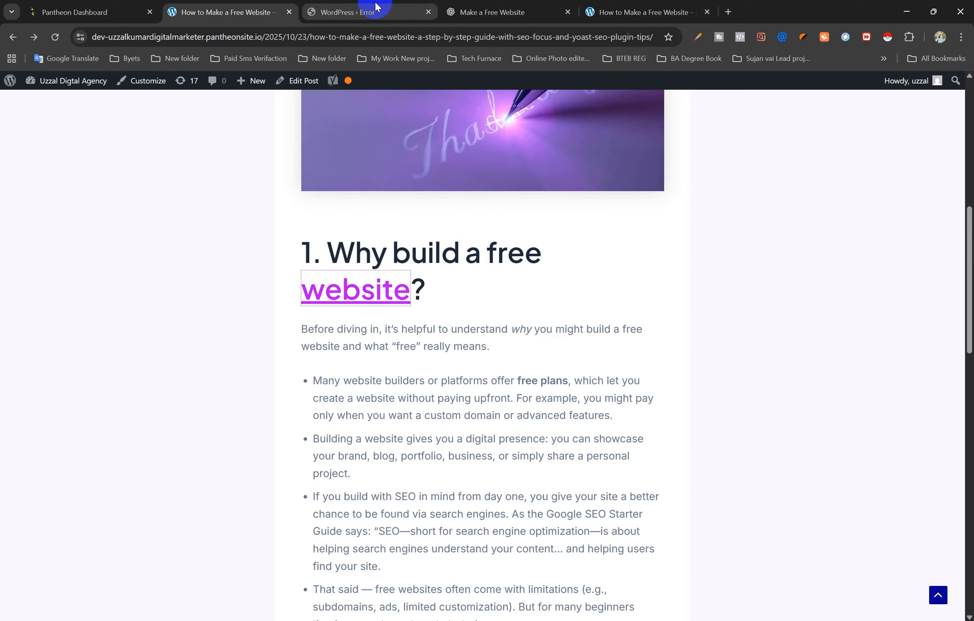
middle_click(394, 5)
middle_click(394, 5)
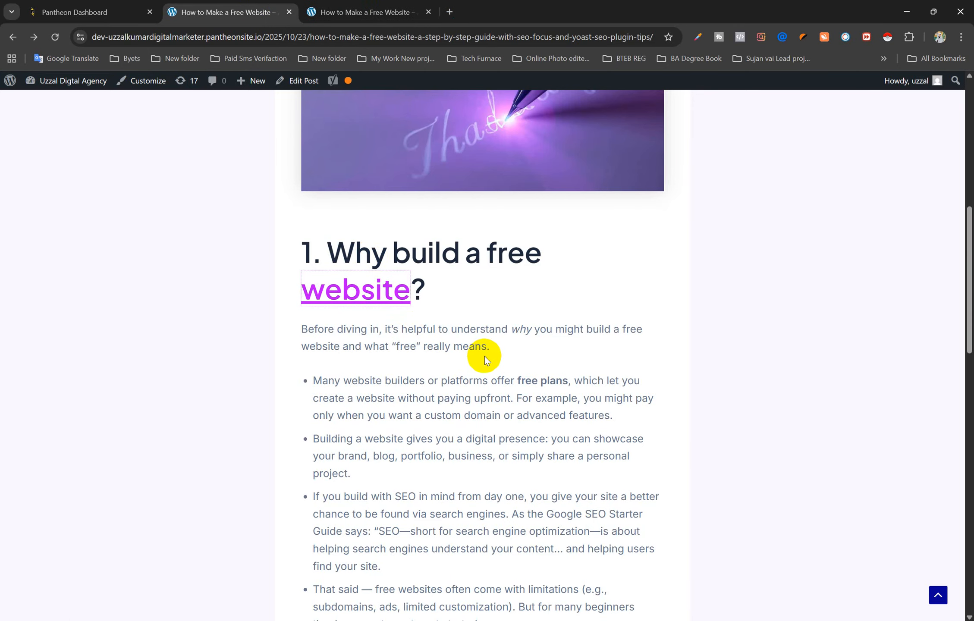
Check the remaining content of the live post down to the comment area and return to the post's title
scroll(457, 360, down, 1)
scroll(458, 361, down, 15)
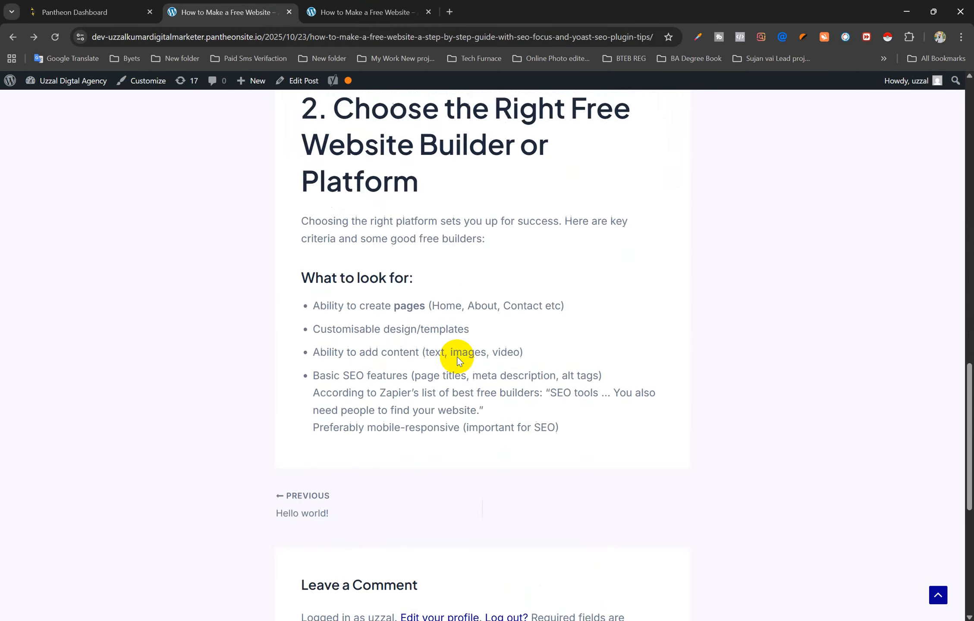
scroll(458, 360, up, 12)
scroll(458, 360, up, 10)
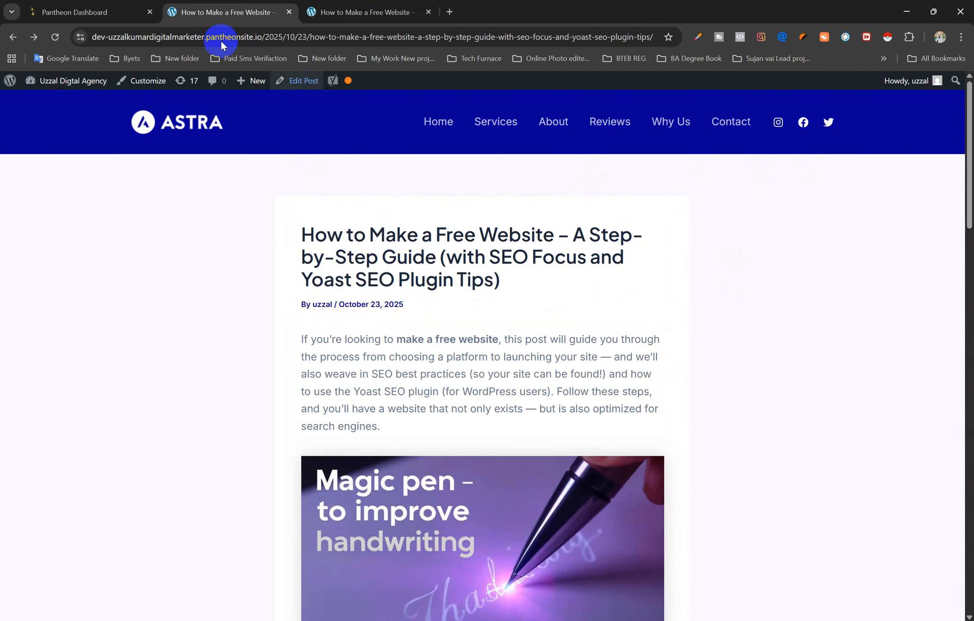
click(106, 12)
click(217, 5)
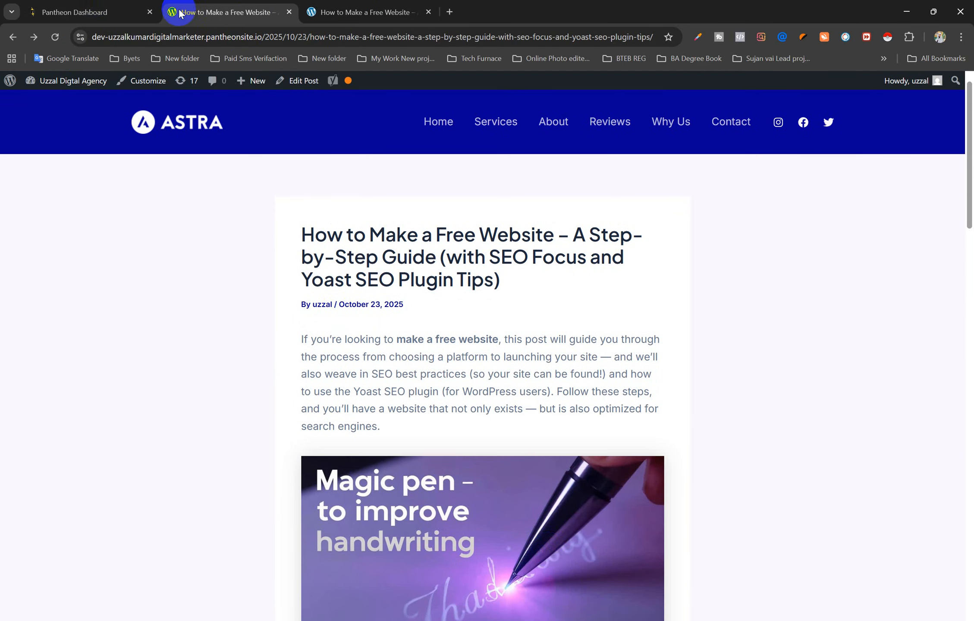